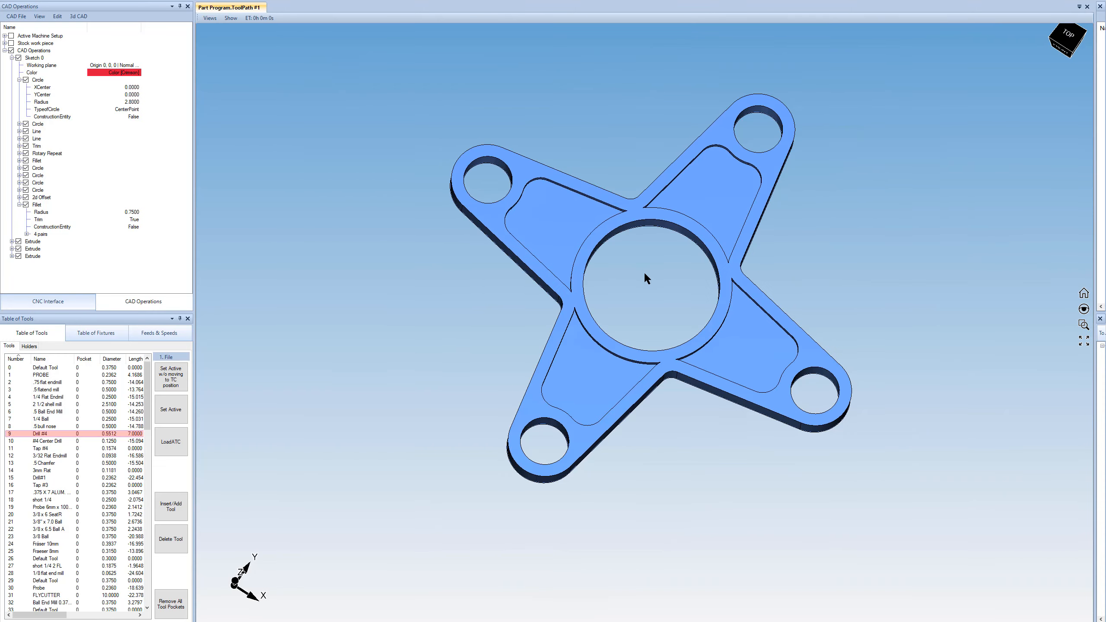
Inspect the finished four-armed part with its central bore, pockets and arm-end holes from several angles.
{"action": "middle_click_drag", "start_coordinate": [657, 311], "coordinate": [660, 452]}
{"action": "scroll", "coordinate": [643, 211], "scroll_direction": "up", "scroll_amount": 4}
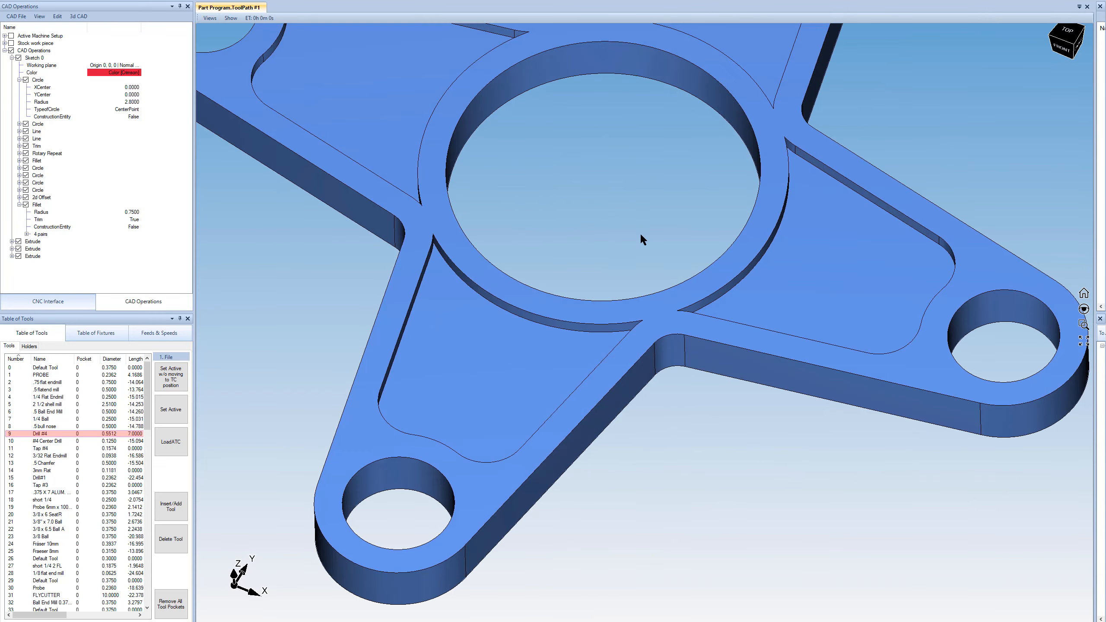
{"action": "scroll", "coordinate": [645, 262], "scroll_direction": "down", "scroll_amount": 7}
{"action": "middle_click_drag", "start_coordinate": [628, 257], "coordinate": [598, 396], "text": "ctrl"}
{"action": "scroll", "coordinate": [659, 366], "scroll_direction": "up", "scroll_amount": 3}
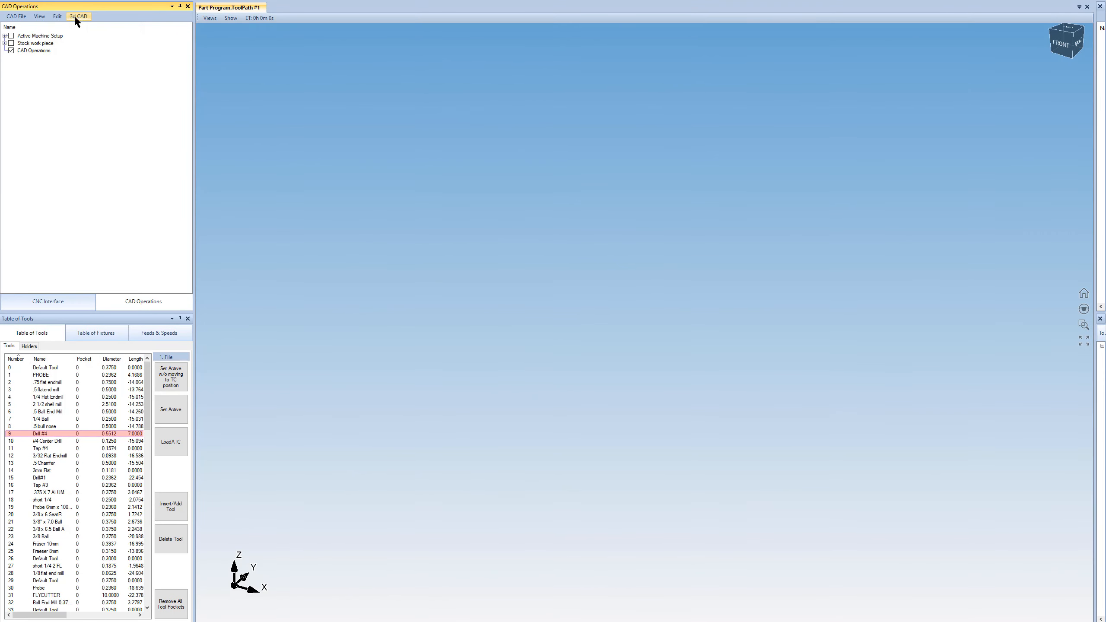
Create a new sketch and draw a center-point circle at the origin with a radius of about 2.5.
{"action": "left_click", "coordinate": [78, 17]}
{"action": "left_click", "coordinate": [100, 28]}
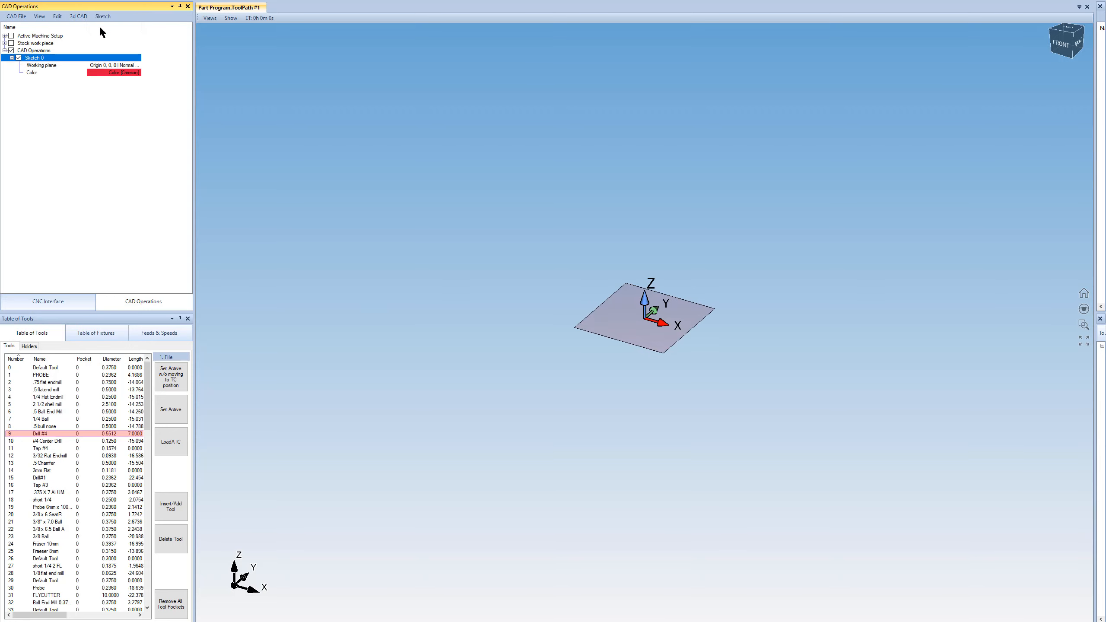
{"action": "left_click", "coordinate": [103, 17]}
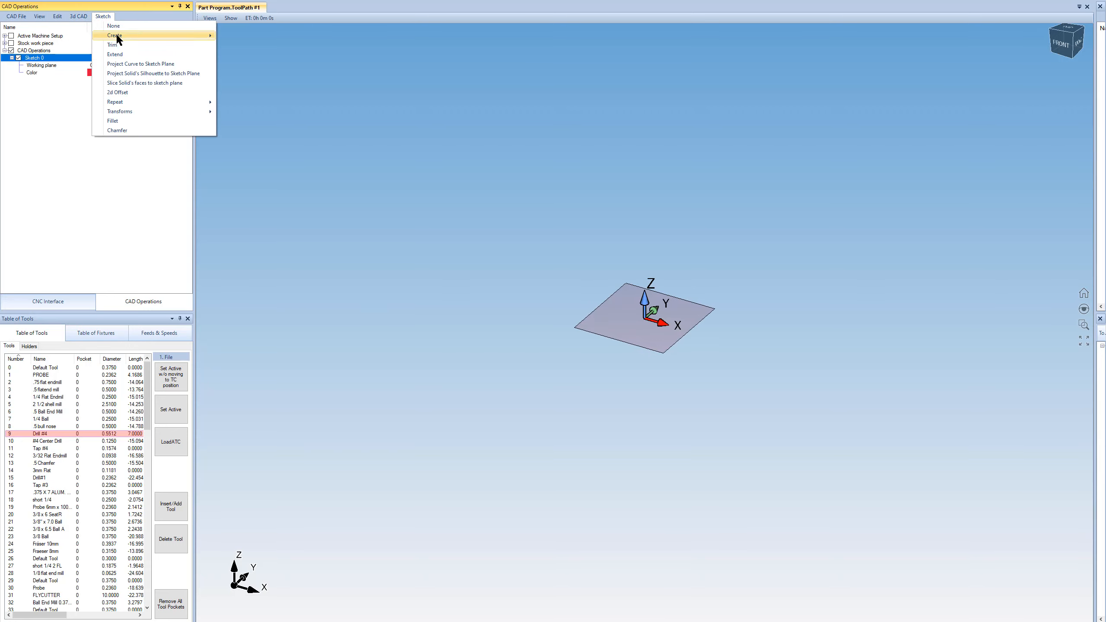
{"action": "mouse_move", "coordinate": [120, 37]}
{"action": "mouse_move", "coordinate": [245, 76]}
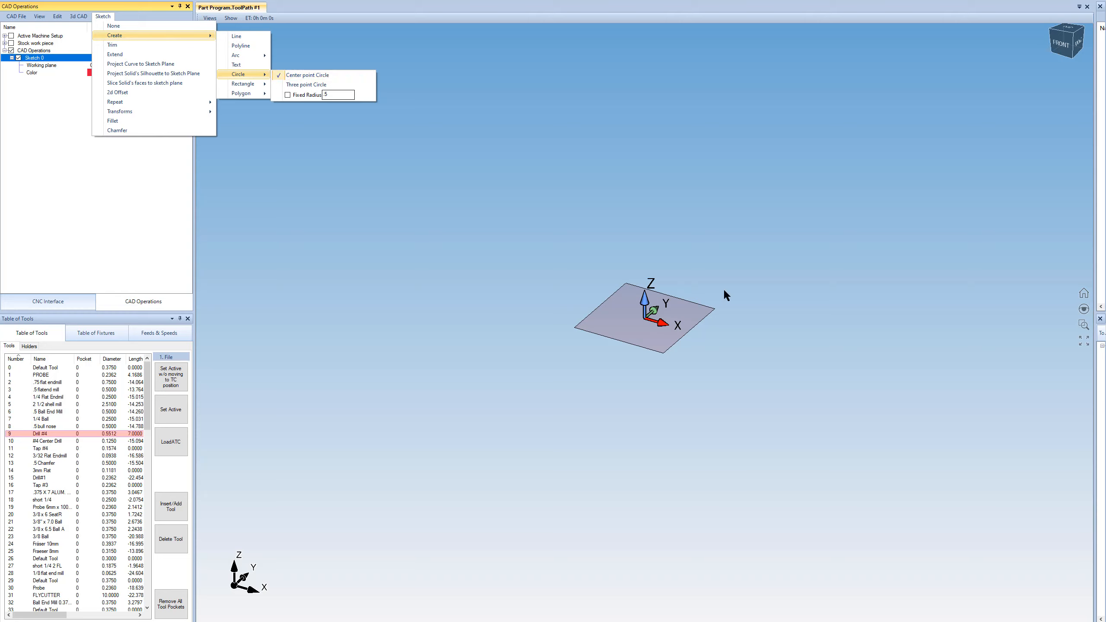
{"action": "left_click", "coordinate": [646, 319]}
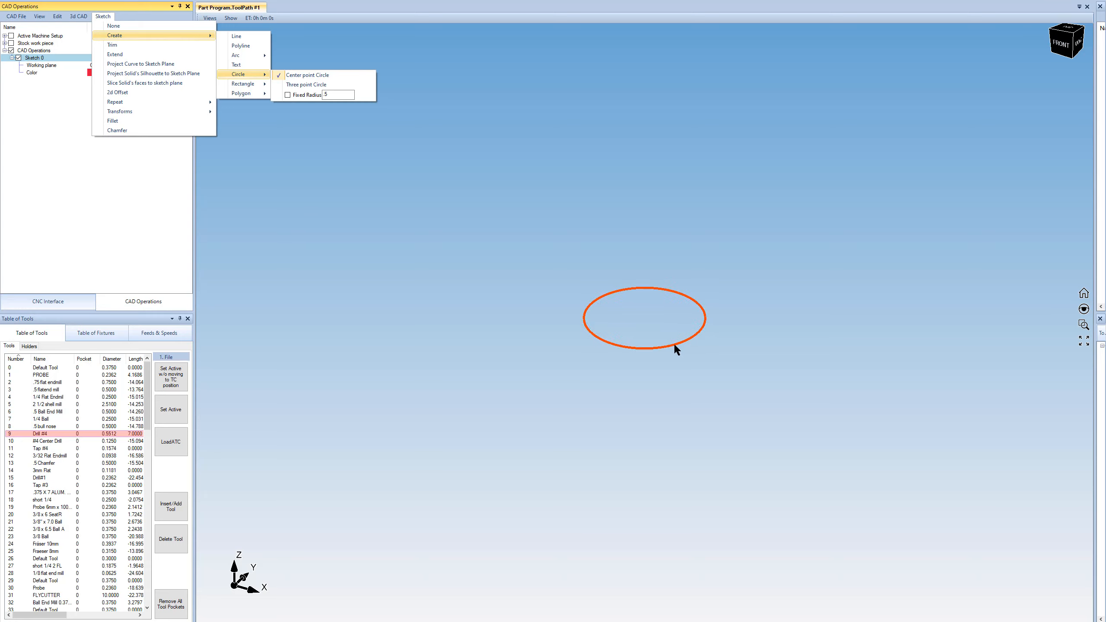
{"action": "left_click", "coordinate": [674, 343]}
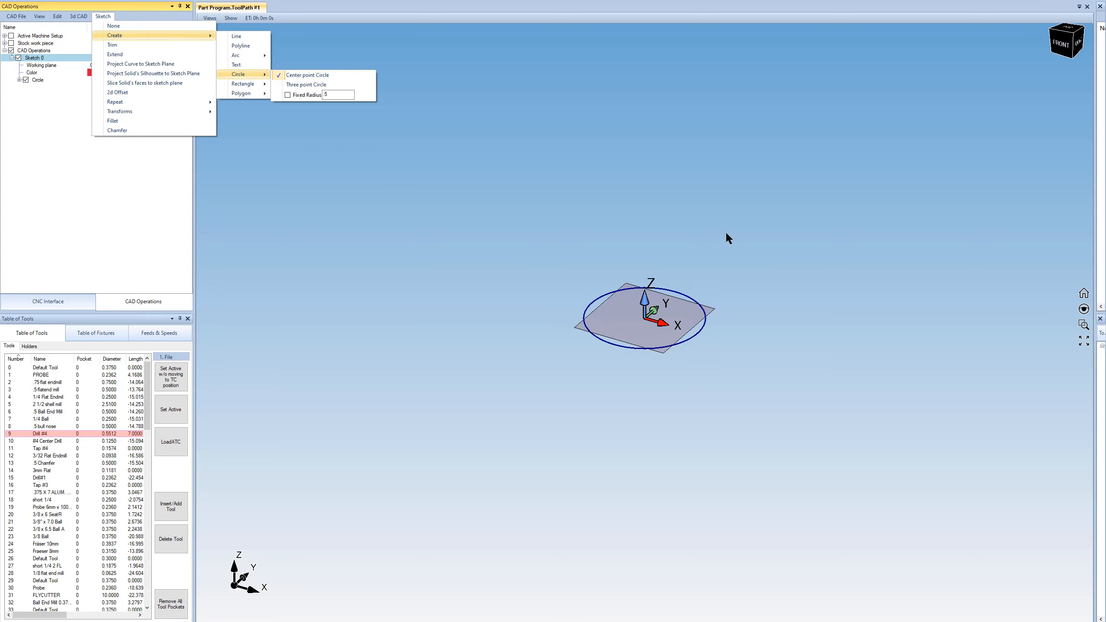
Draw a smaller center-point circle on the Y axis, centered at about Y 8.6 with a radius of about 1.07.
{"action": "left_click", "coordinate": [748, 226]}
{"action": "left_click", "coordinate": [761, 237]}
{"action": "left_click", "coordinate": [135, 27]}
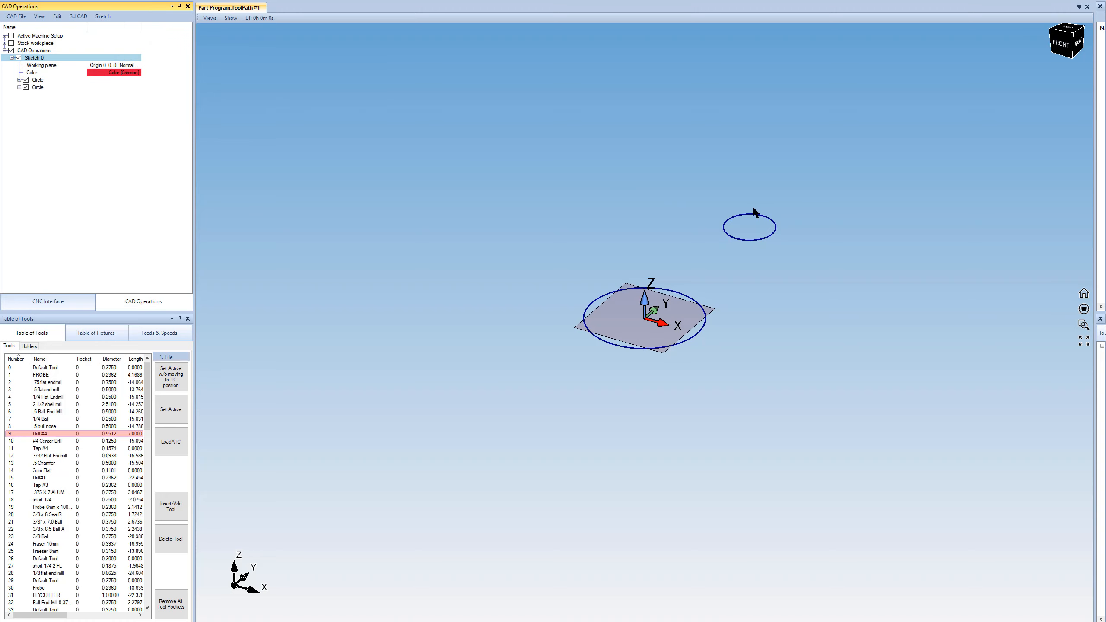
Set the radius of the circle at the origin to 3.
{"action": "left_click", "coordinate": [19, 80]}
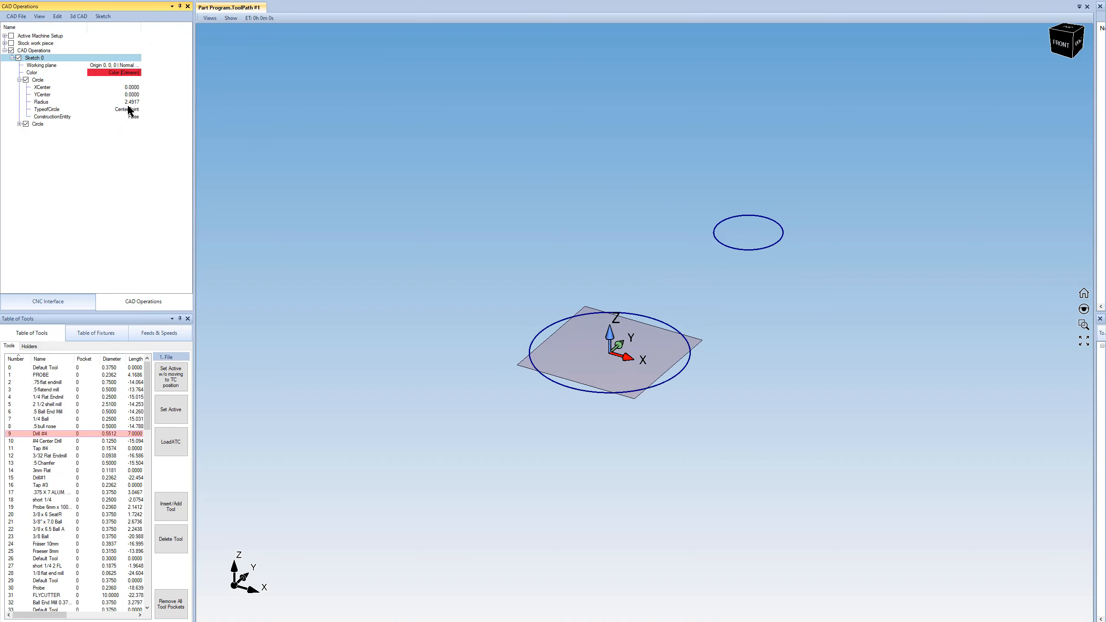
{"action": "left_click", "coordinate": [131, 101]}
{"action": "type", "text": "3"}
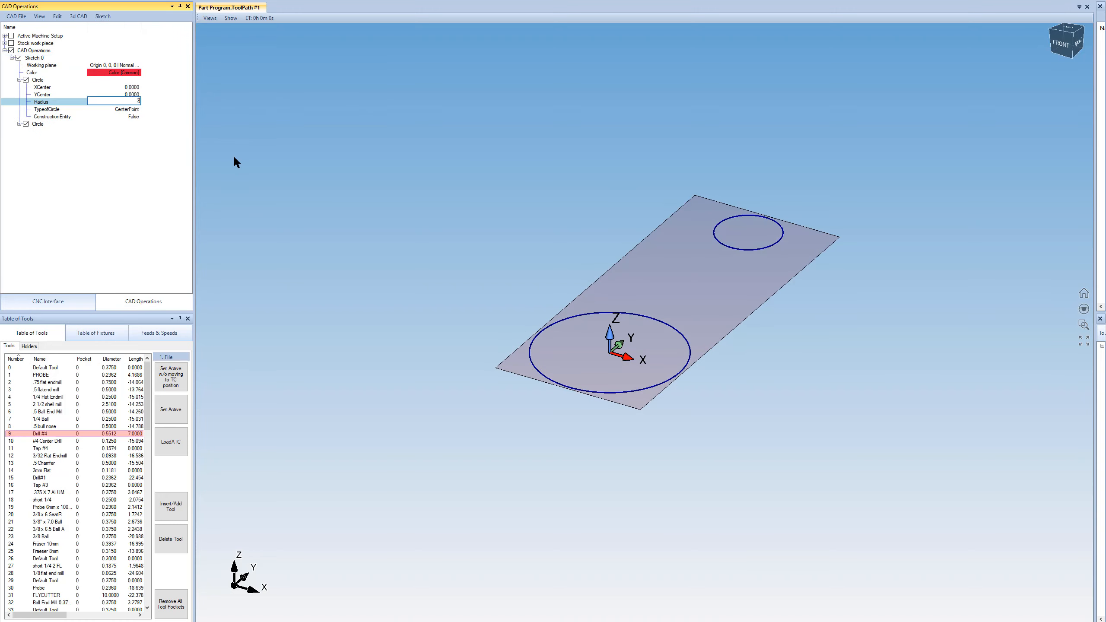
{"action": "key", "text": "Return"}
Set the smaller circle's radius to 1.5 and its Y center to 8.
{"action": "left_click", "coordinate": [19, 124]}
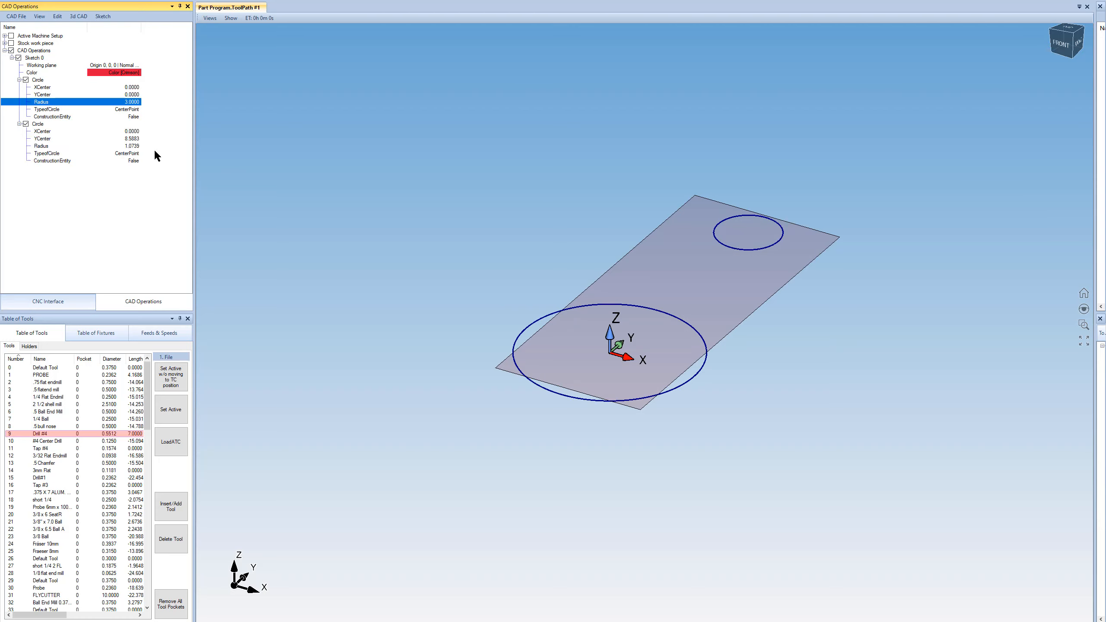
{"action": "left_click", "coordinate": [133, 145]}
{"action": "type", "text": "1"}
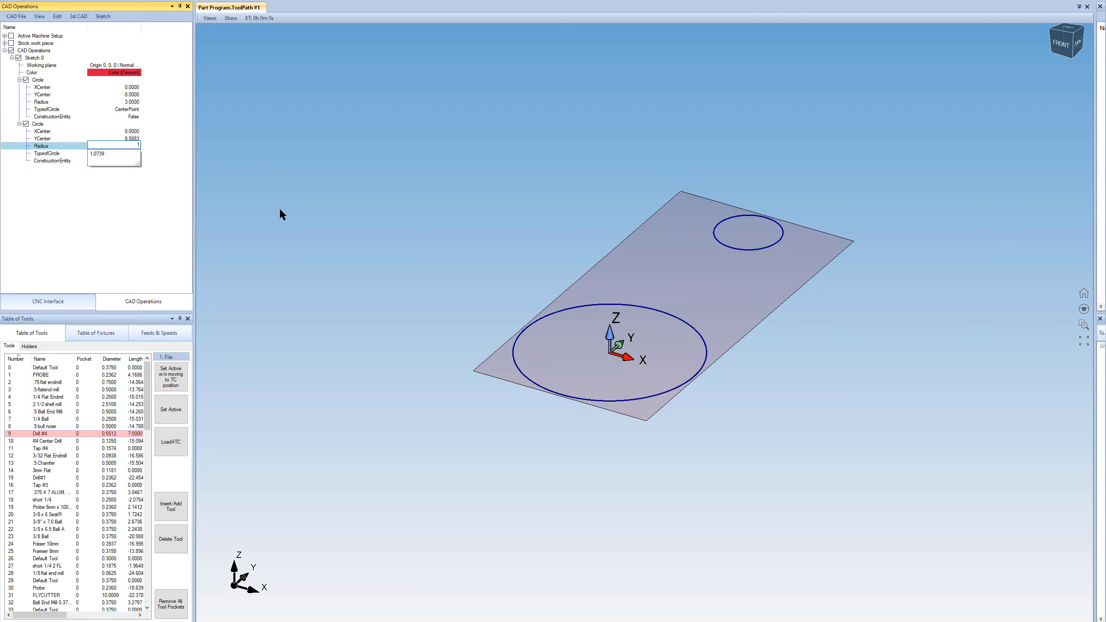
{"action": "type", "text": ".5"}
{"action": "key", "text": "Return"}
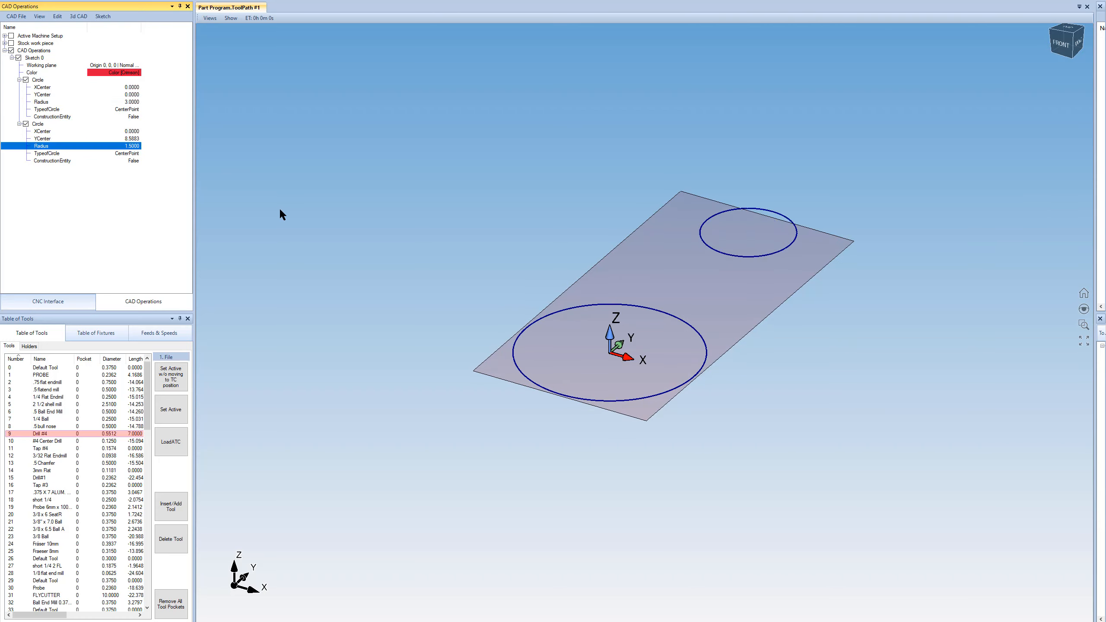
{"action": "left_click", "coordinate": [131, 139]}
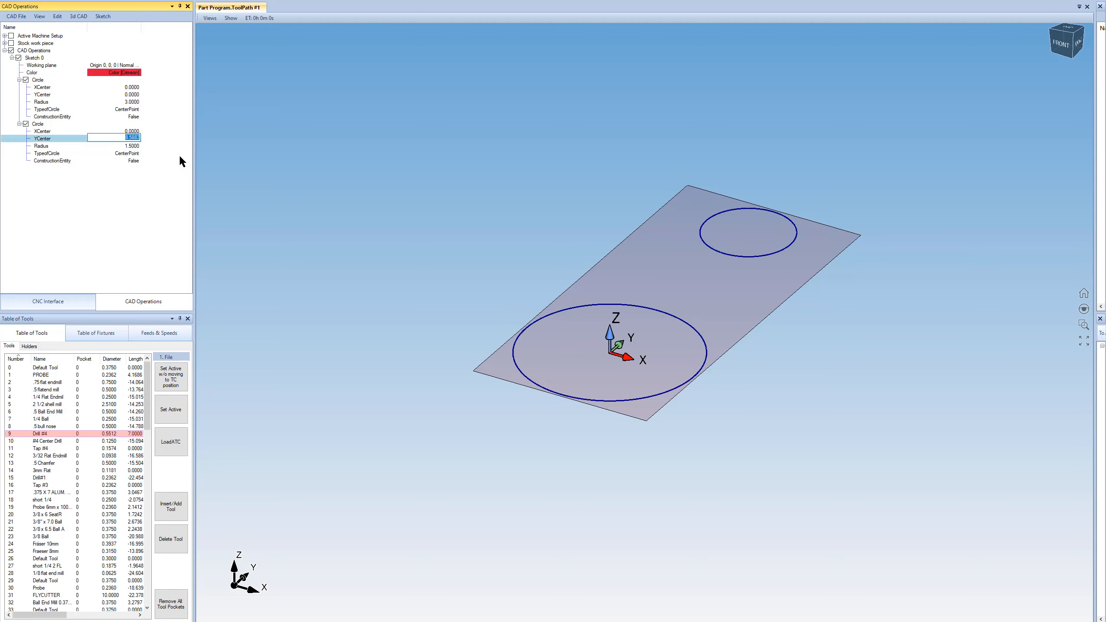
{"action": "type", "text": "8"}
{"action": "key", "text": "Return"}
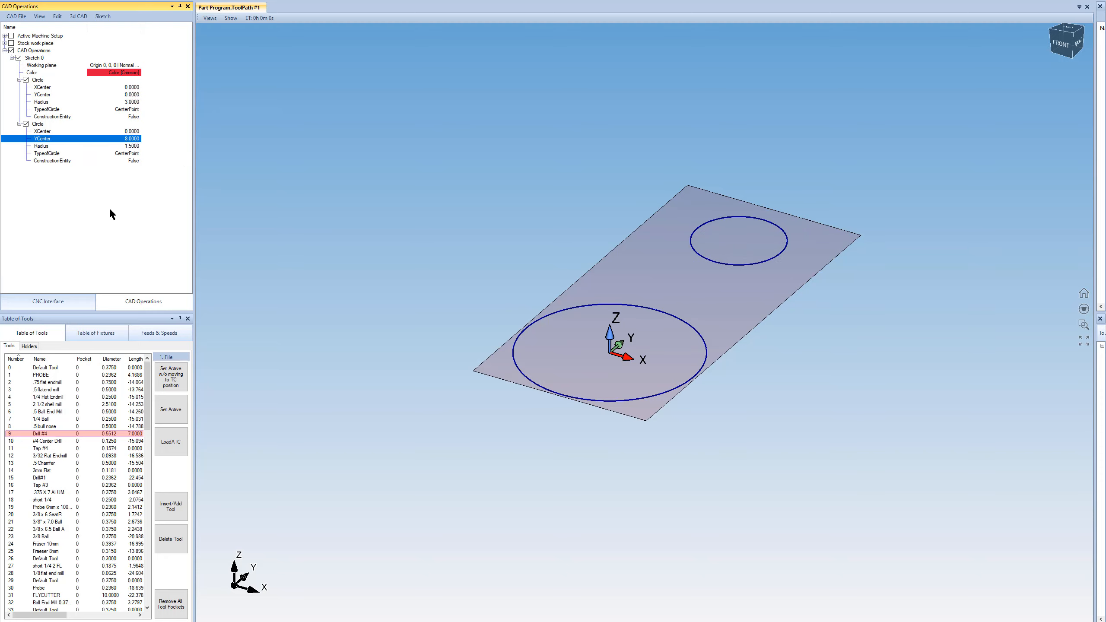
Draw a line along one side of the two circles, tangent to both.
{"action": "middle_click_drag", "start_coordinate": [711, 324], "coordinate": [637, 323]}
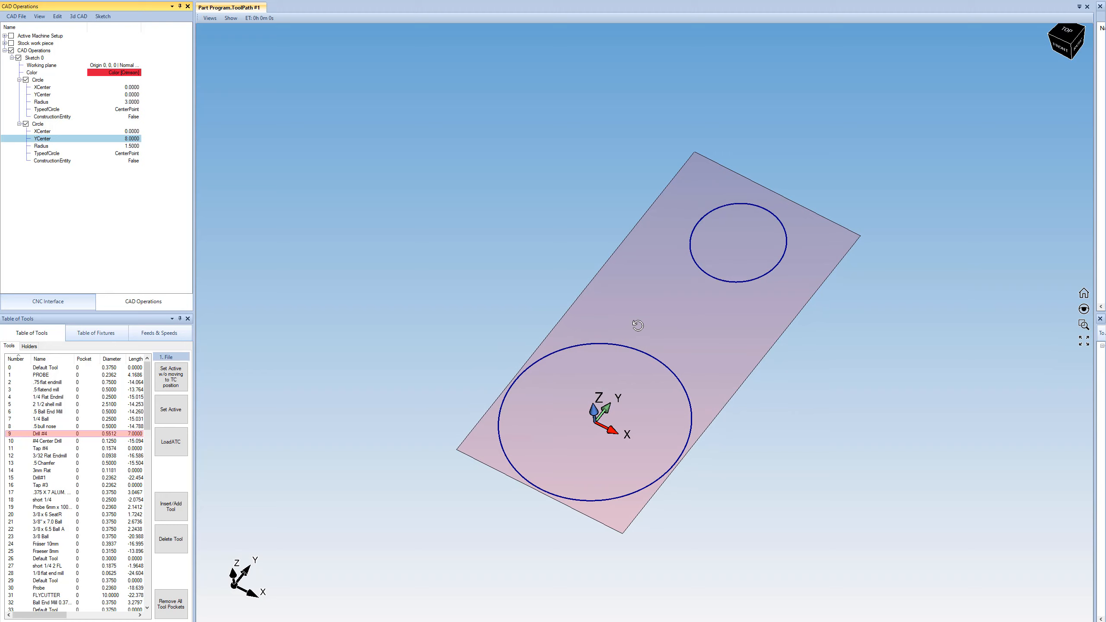
{"action": "left_click", "coordinate": [102, 16]}
{"action": "mouse_move", "coordinate": [116, 36]}
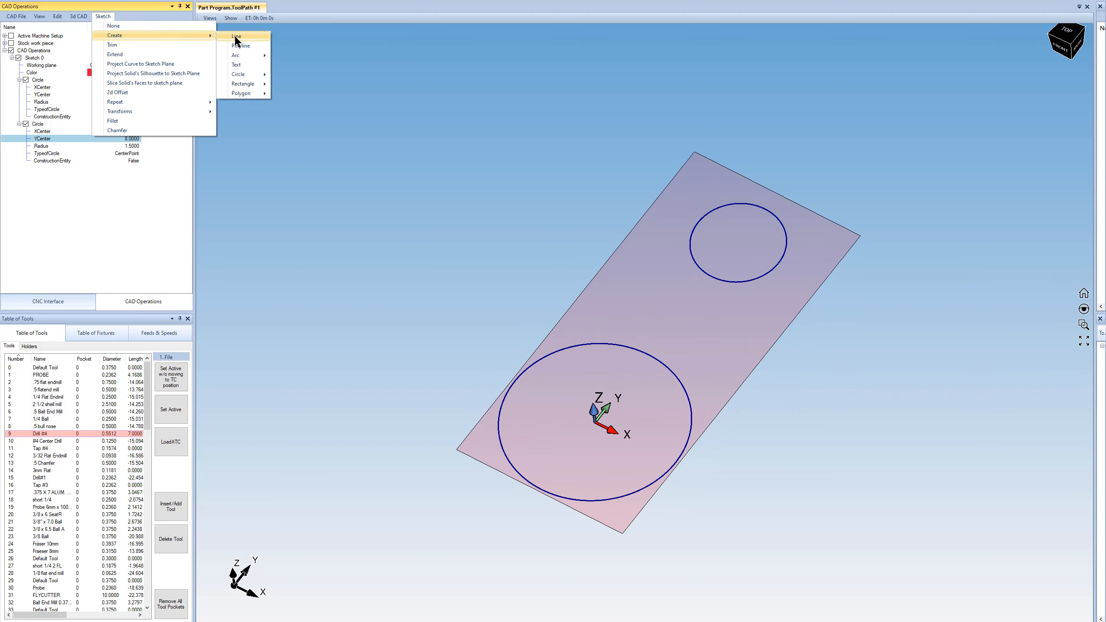
{"action": "left_click", "coordinate": [521, 377]}
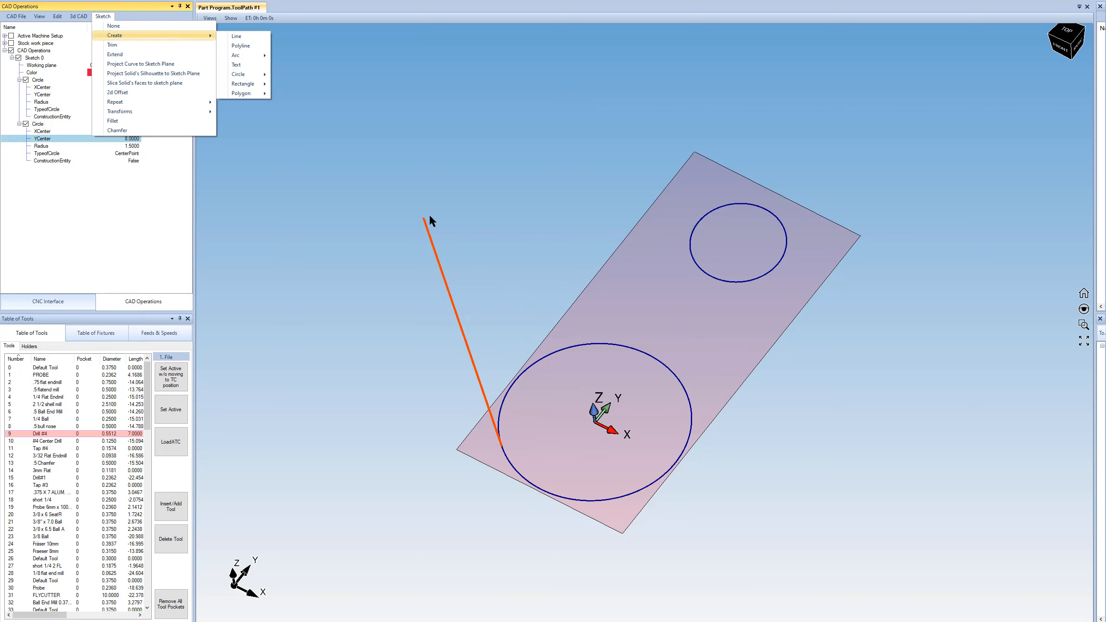
{"action": "left_click", "coordinate": [700, 219]}
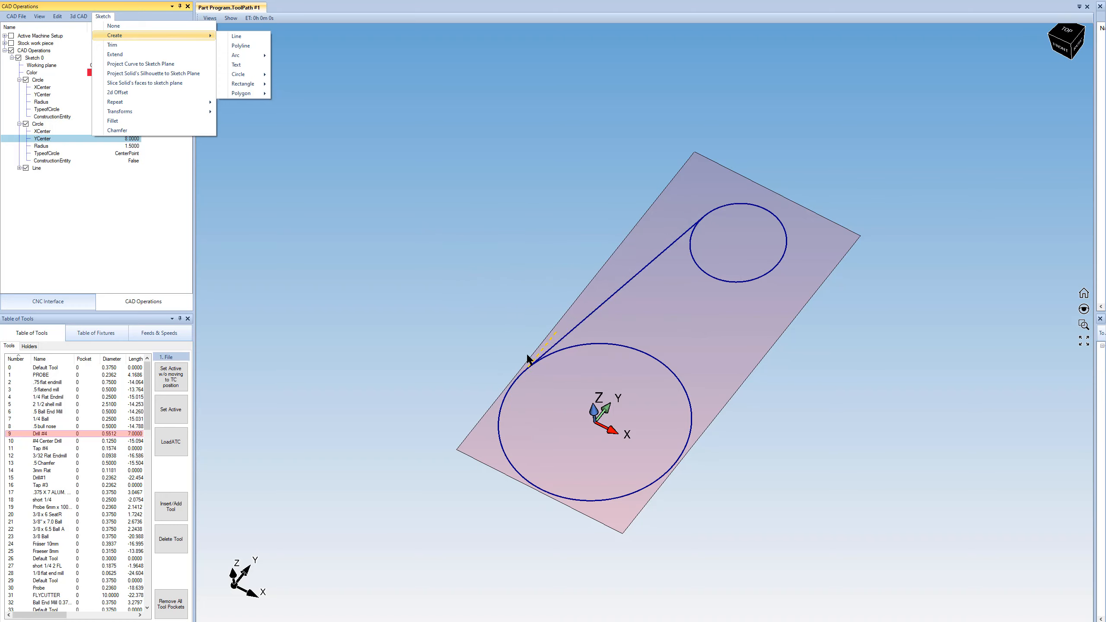
Draw the second tangent line on the opposite side of the circles and trim away the small circle's inner arc.
{"action": "left_click", "coordinate": [784, 257]}
{"action": "key", "text": "Escape"}
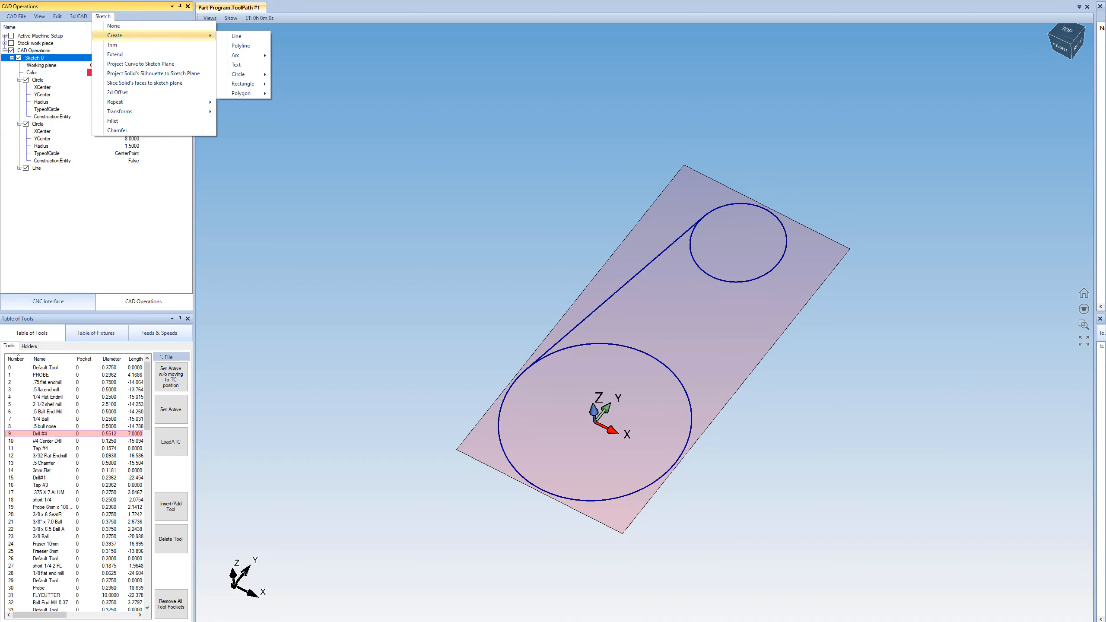
{"action": "left_click", "coordinate": [676, 463]}
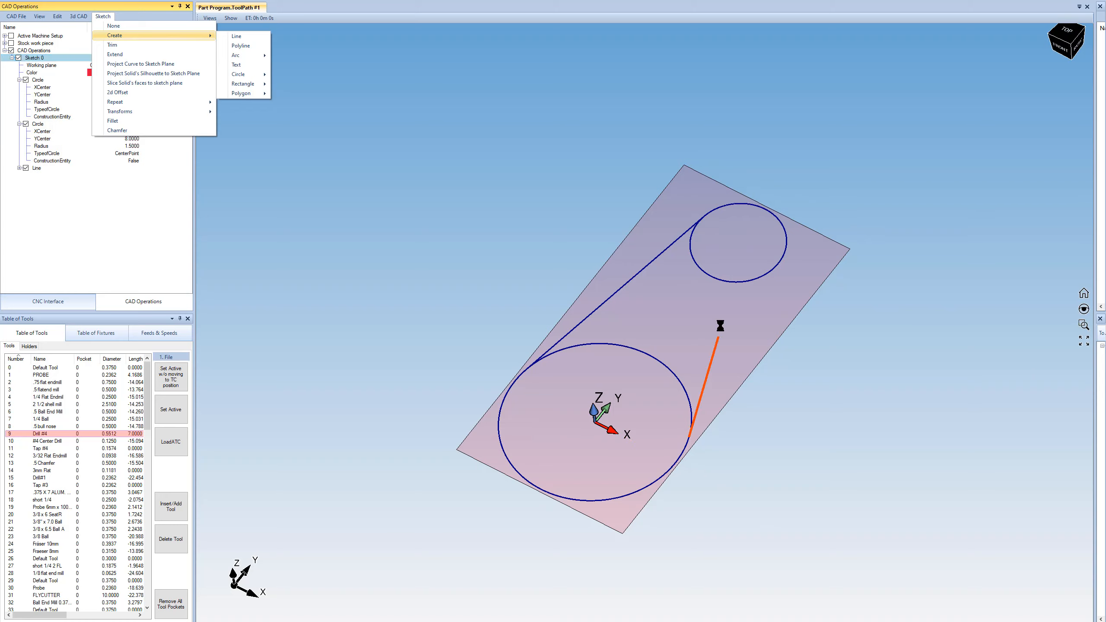
{"action": "left_click", "coordinate": [782, 258]}
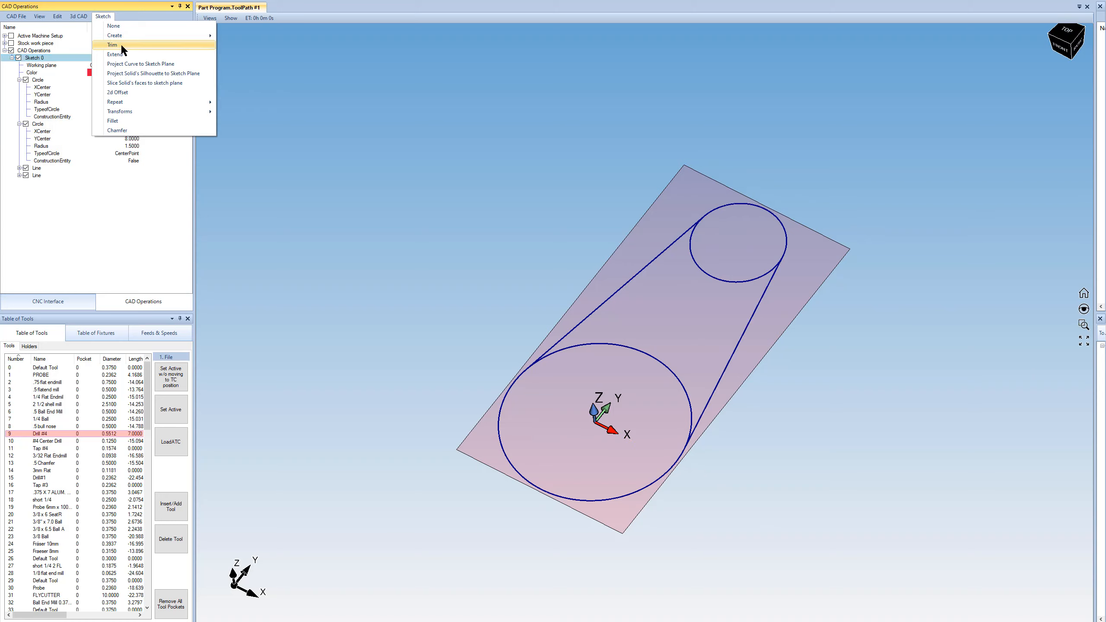
{"action": "left_click", "coordinate": [703, 270]}
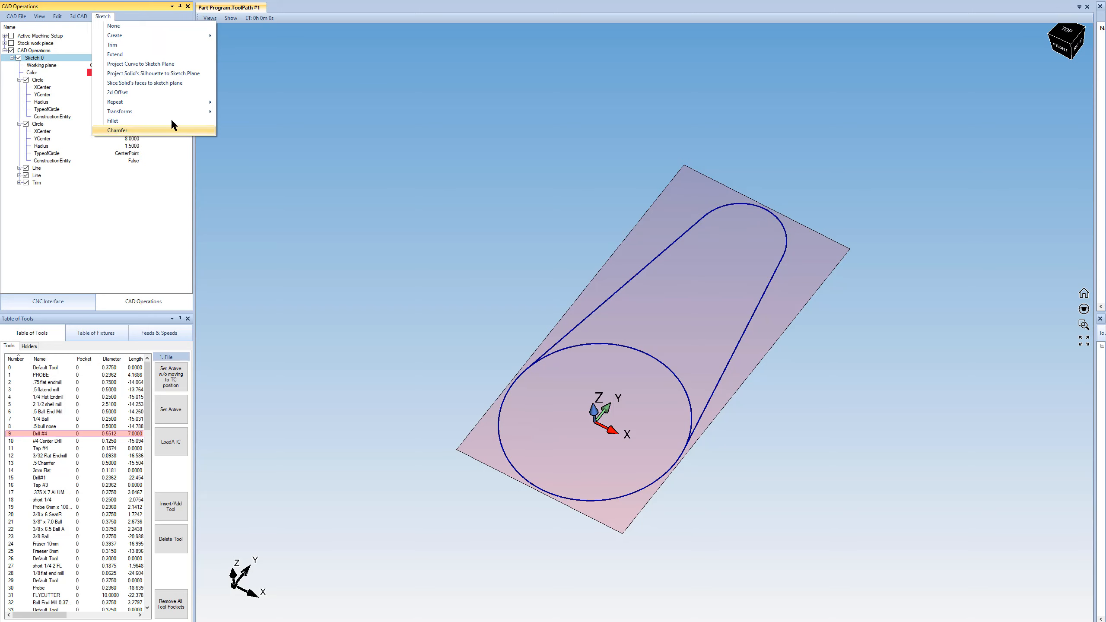
Create a rotary repeat of the arm around the origin, manually chaining its first line, end arc and second line.
{"action": "mouse_move", "coordinate": [149, 102]}
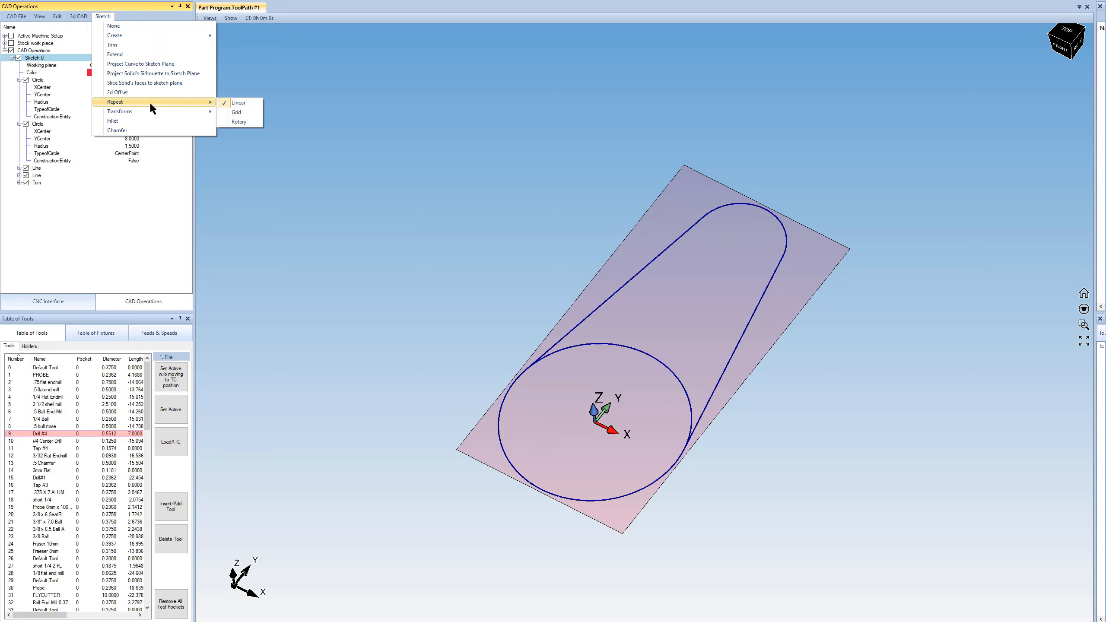
{"action": "left_click", "coordinate": [236, 122]}
{"action": "left_click", "coordinate": [1072, 53]}
{"action": "left_click", "coordinate": [1067, 66]}
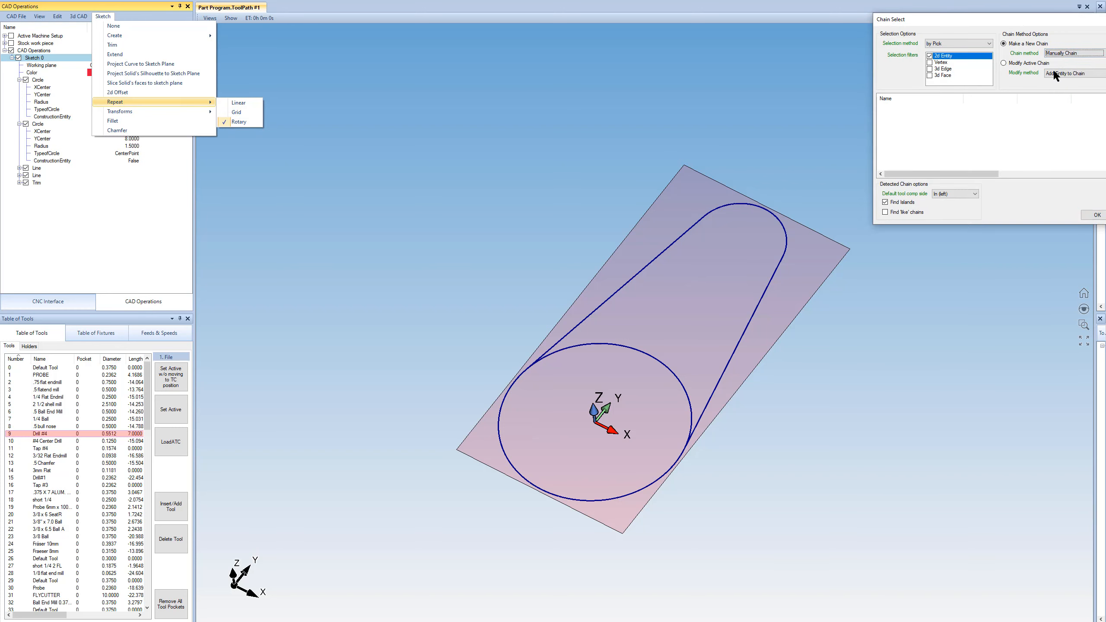
{"action": "left_click", "coordinate": [610, 301]}
{"action": "left_click", "coordinate": [608, 301]}
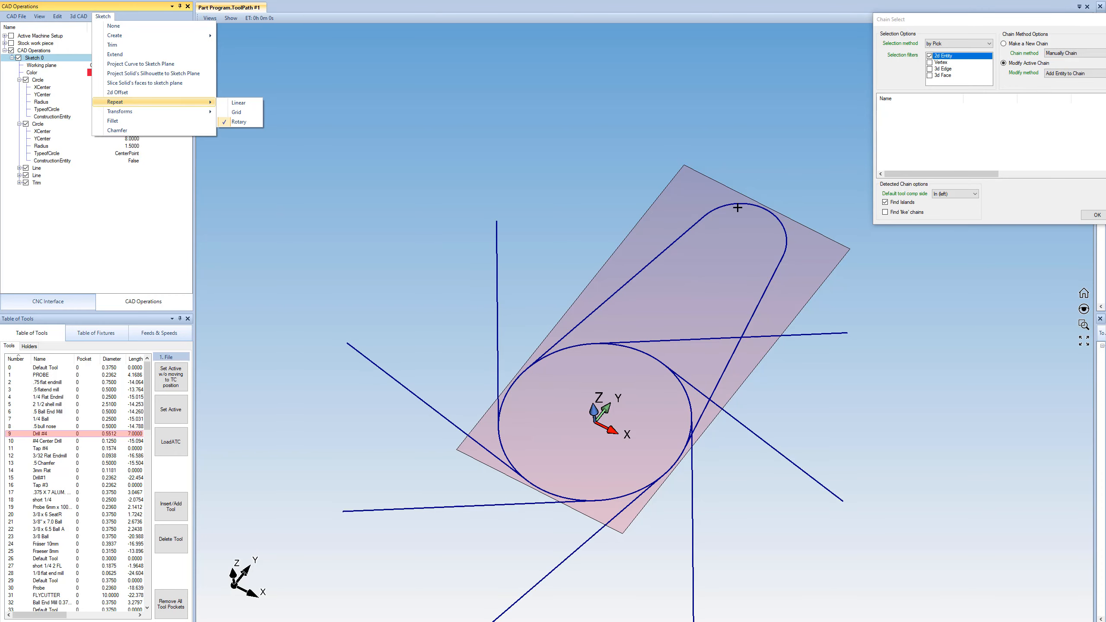
{"action": "left_click", "coordinate": [742, 214]}
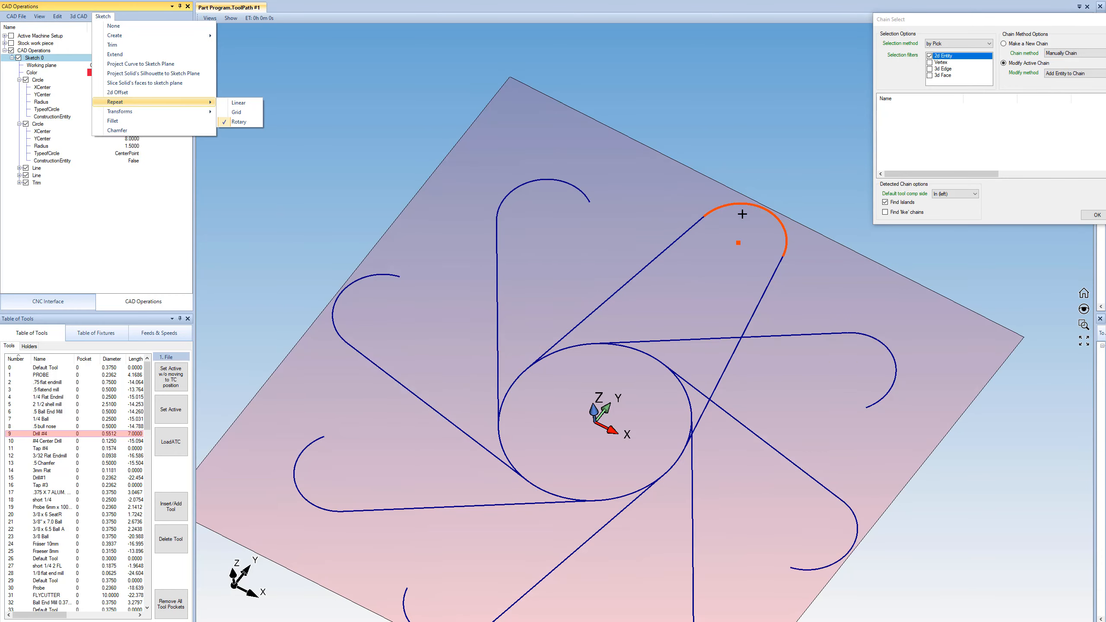
{"action": "left_click", "coordinate": [770, 280]}
{"action": "left_click", "coordinate": [1095, 214]}
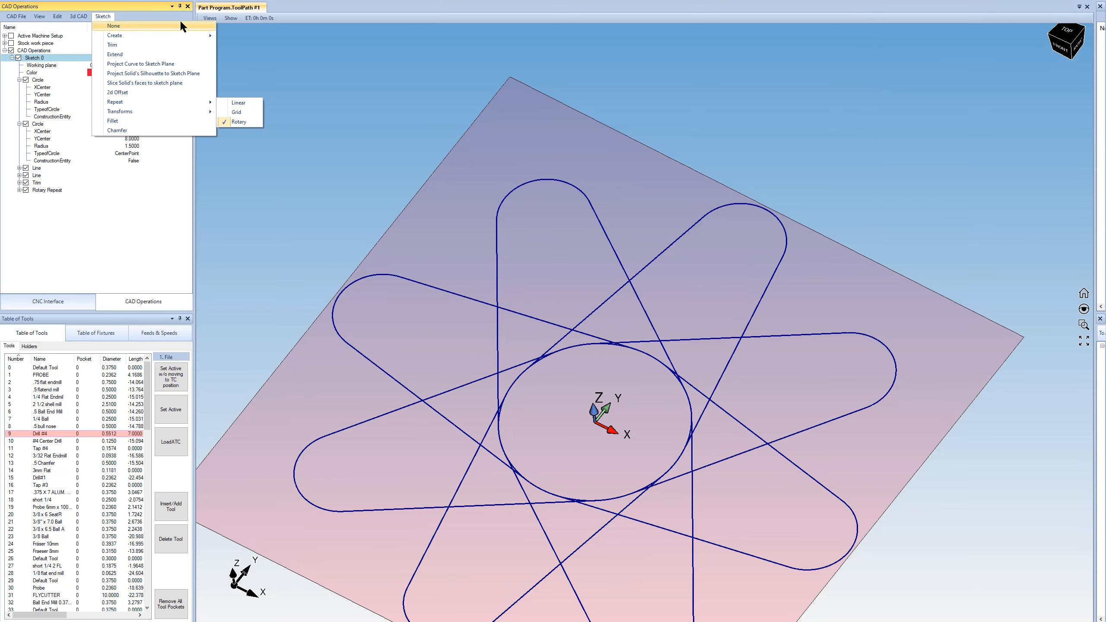
{"action": "left_click", "coordinate": [149, 26]}
Set the number of repeats of the rotary repeat to 4.
{"action": "left_click", "coordinate": [20, 80]}
{"action": "left_click", "coordinate": [19, 87]}
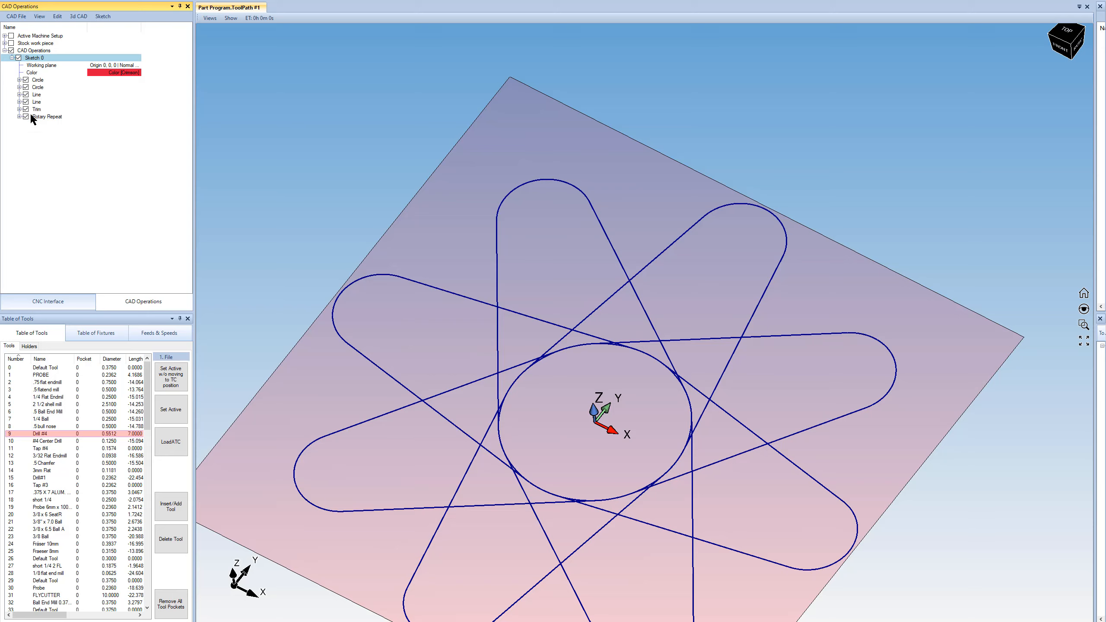
{"action": "left_click", "coordinate": [19, 117]}
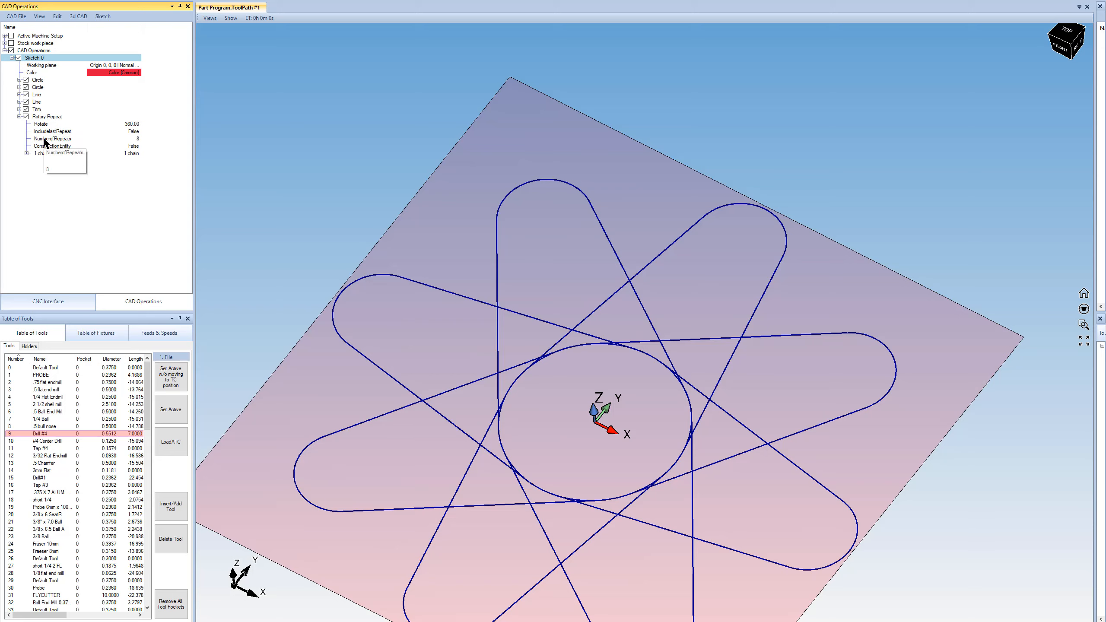
{"action": "left_click", "coordinate": [133, 139]}
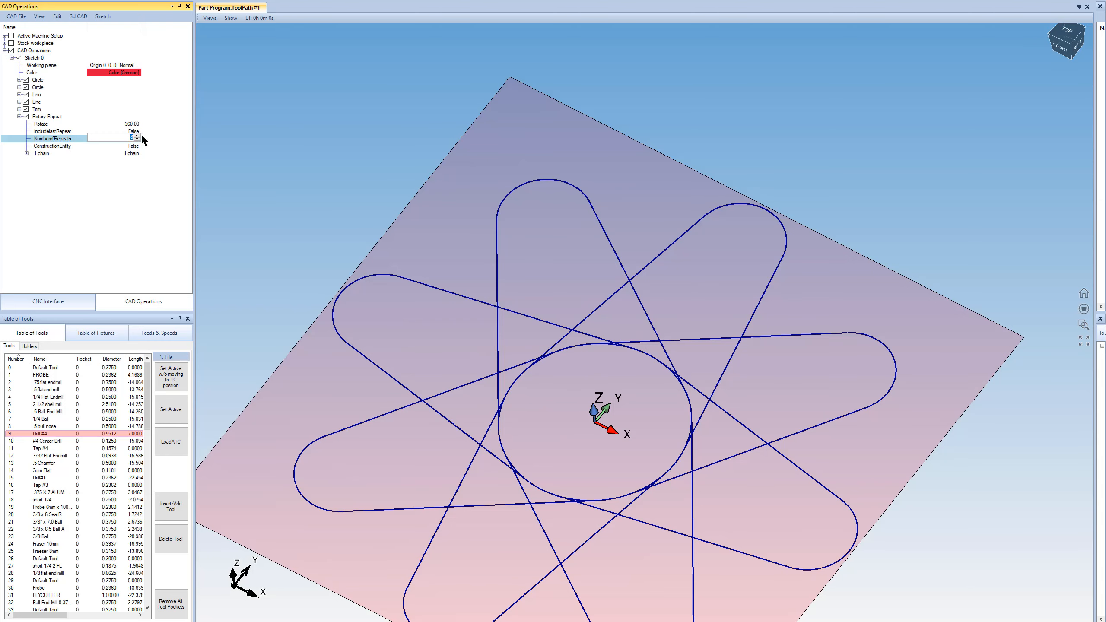
{"action": "type", "text": "4"}
{"action": "key", "text": "Return"}
{"action": "scroll", "coordinate": [634, 418], "scroll_direction": "down", "scroll_amount": 3}
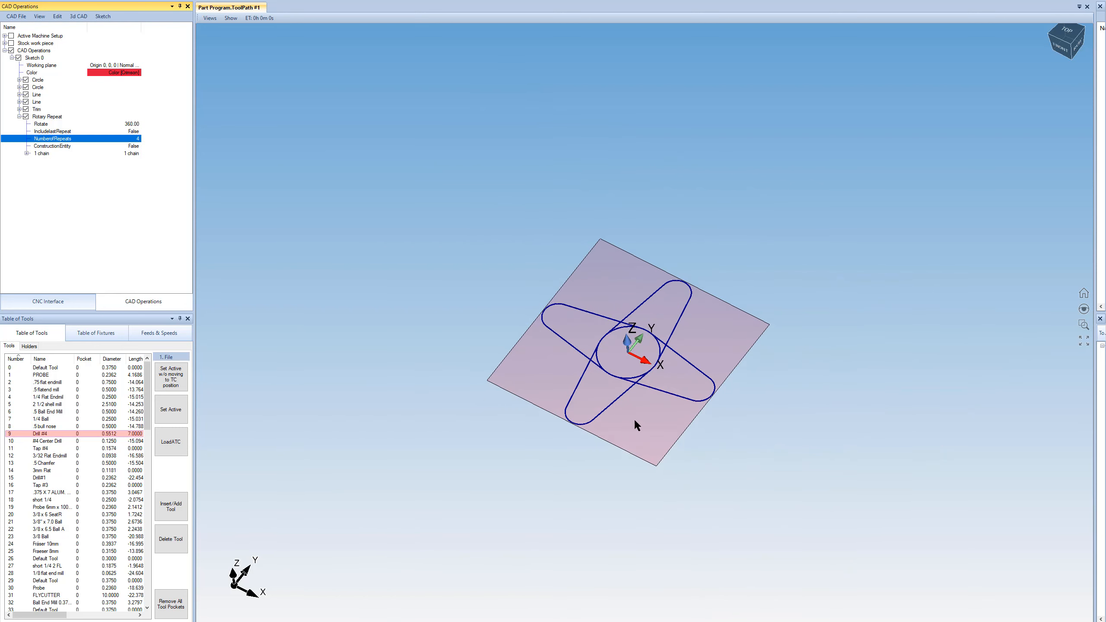
{"action": "scroll", "coordinate": [652, 355], "scroll_direction": "up", "scroll_amount": 4}
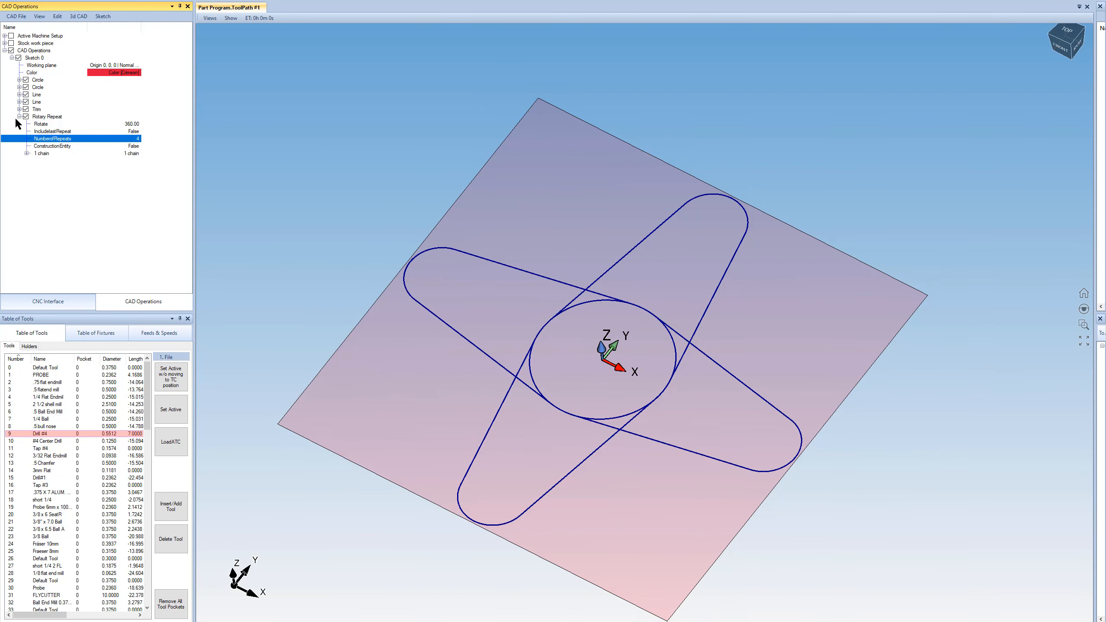
{"action": "left_click", "coordinate": [18, 116]}
Fillet the four inner junctions between neighbouring arms of the star profile in Sketch 0.
{"action": "left_click", "coordinate": [38, 59]}
{"action": "left_click", "coordinate": [103, 16]}
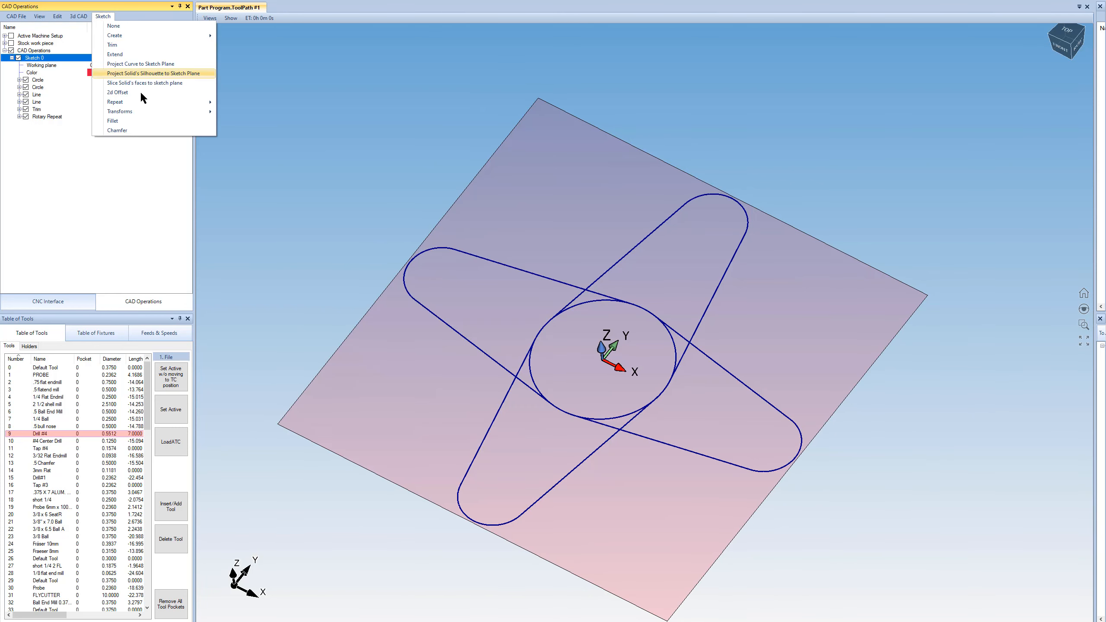
{"action": "left_click", "coordinate": [123, 120]}
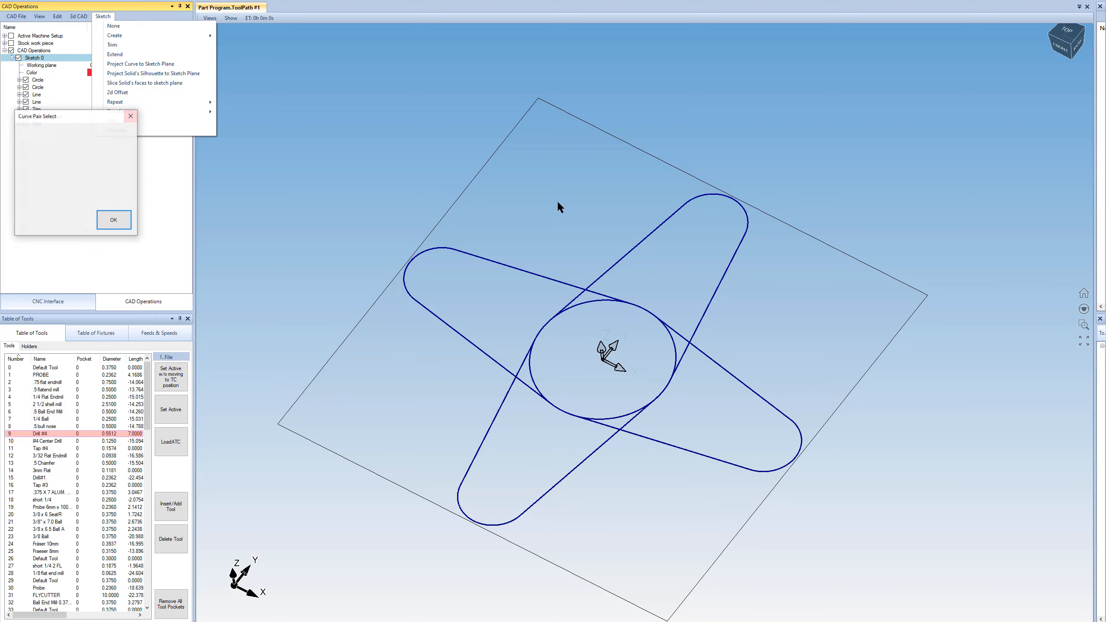
{"action": "left_click", "coordinate": [586, 288]}
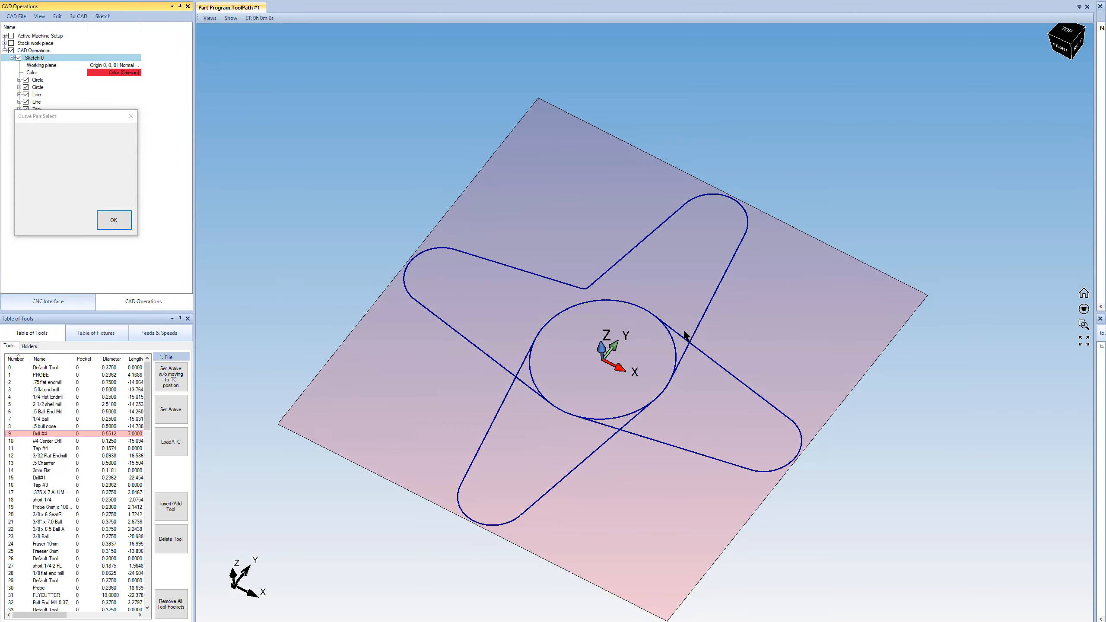
{"action": "left_click", "coordinate": [690, 342]}
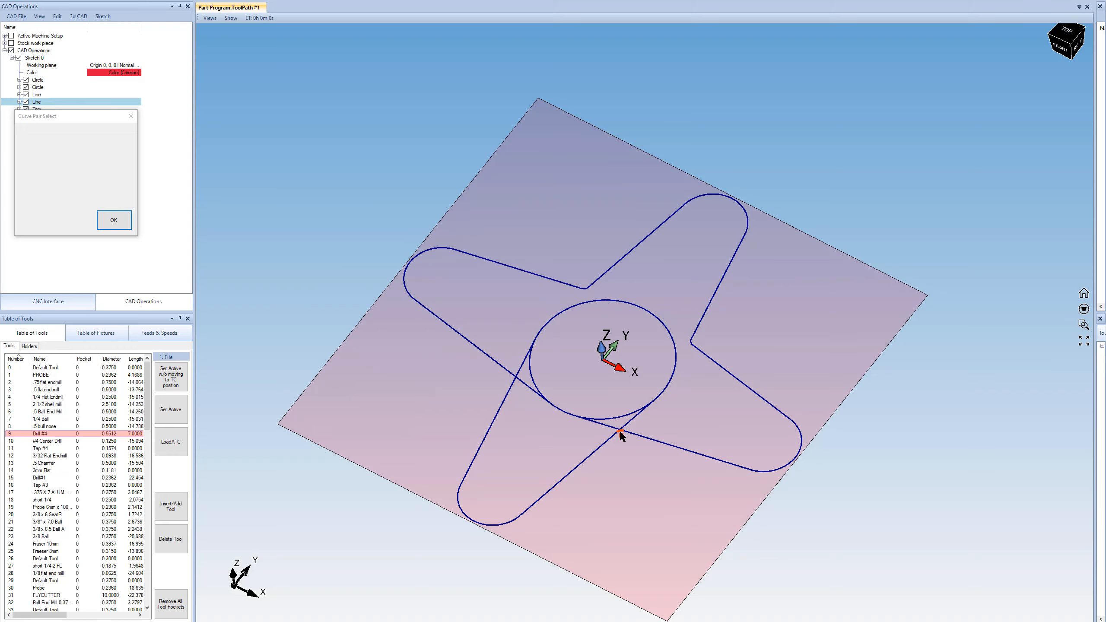
{"action": "left_click", "coordinate": [515, 377]}
{"action": "left_click", "coordinate": [113, 220]}
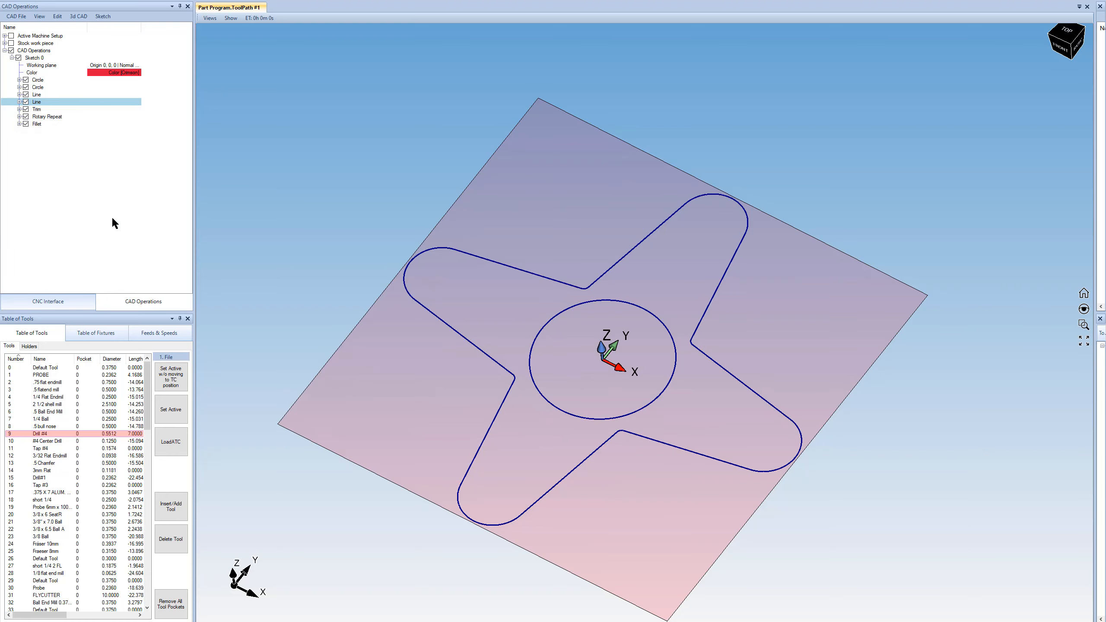
Set the radius of the arm junction fillets to 0.5.
{"action": "left_click", "coordinate": [19, 124]}
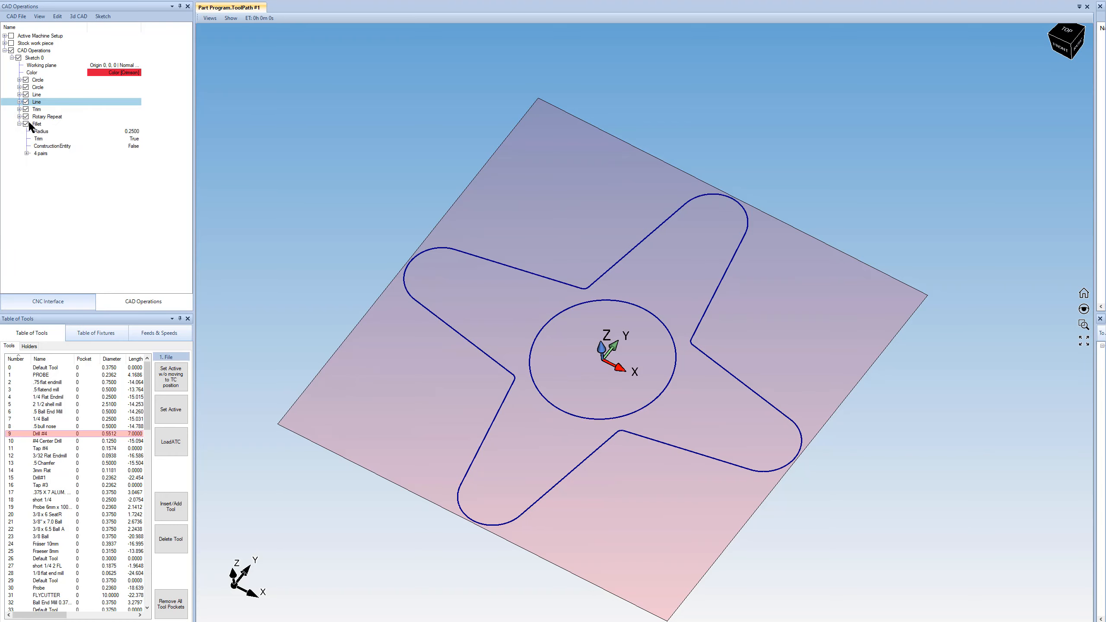
{"action": "left_click", "coordinate": [132, 132]}
{"action": "key", "text": "BackSpace"}
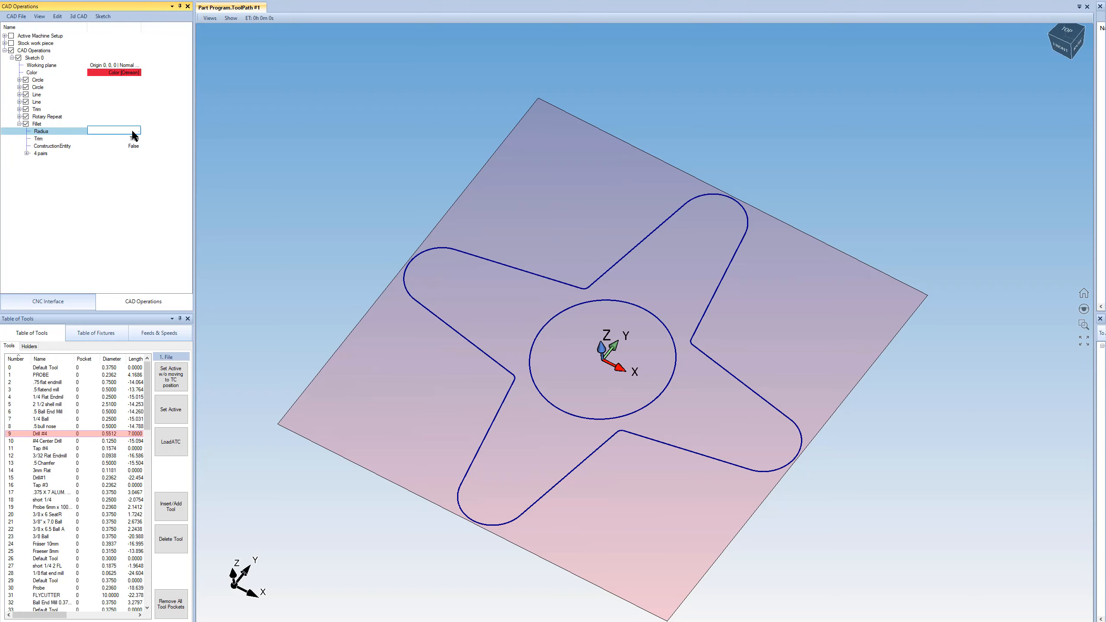
{"action": "key", "text": "Return"}
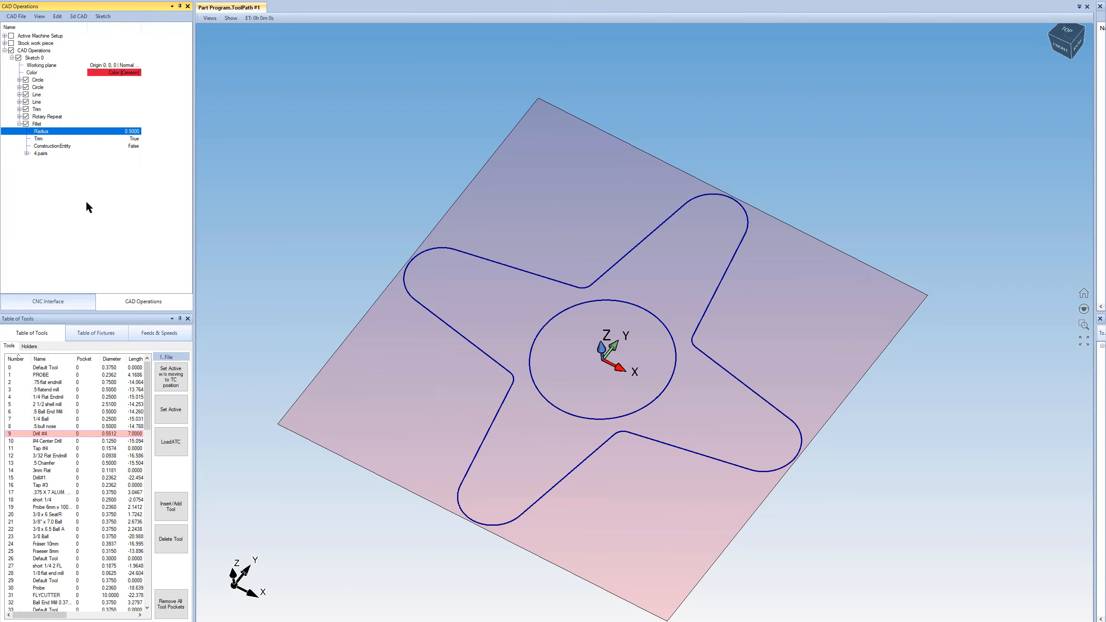
Draw a center point circle with a fixed radius of 1 at the centre of the +Y arm's rounded end.
{"action": "left_click", "coordinate": [34, 58]}
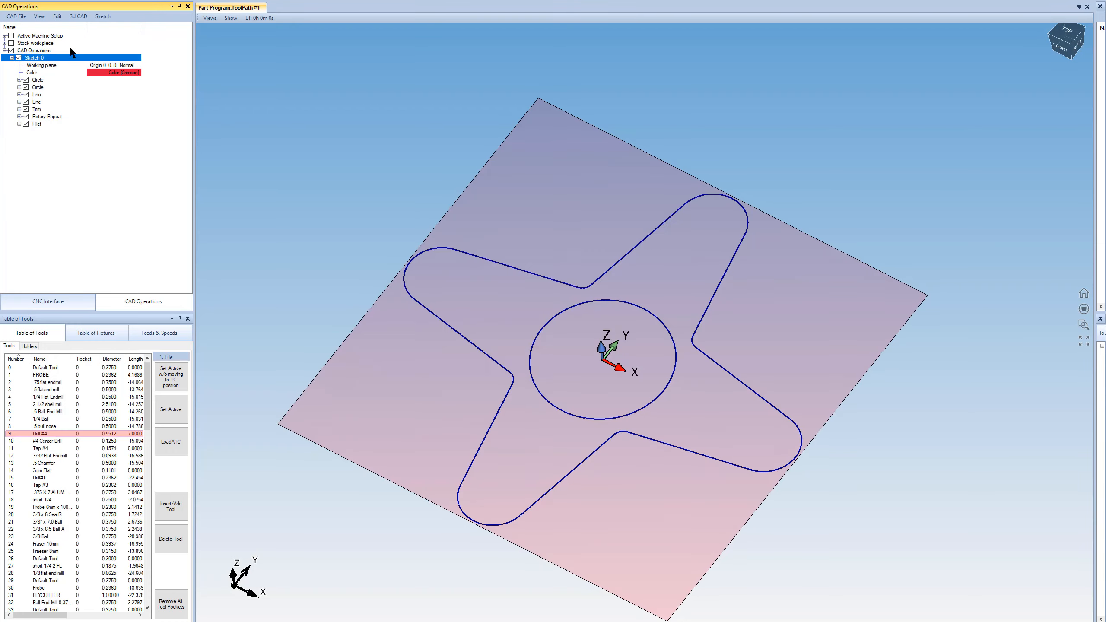
{"action": "left_click", "coordinate": [102, 16]}
{"action": "mouse_move", "coordinate": [117, 37]}
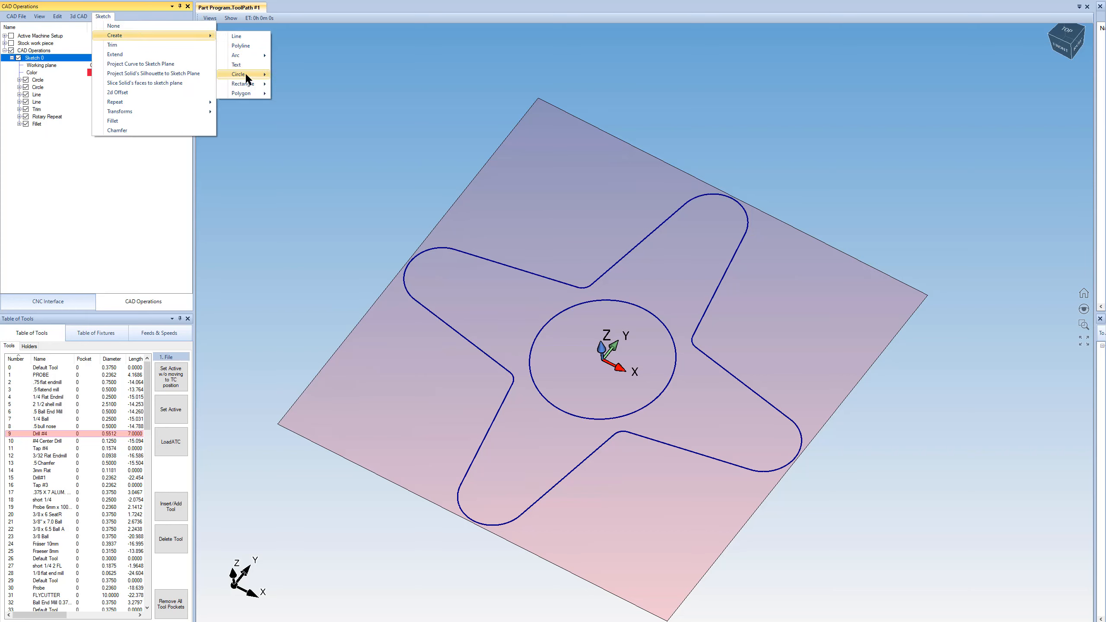
{"action": "mouse_move", "coordinate": [246, 76]}
{"action": "left_click", "coordinate": [288, 95]}
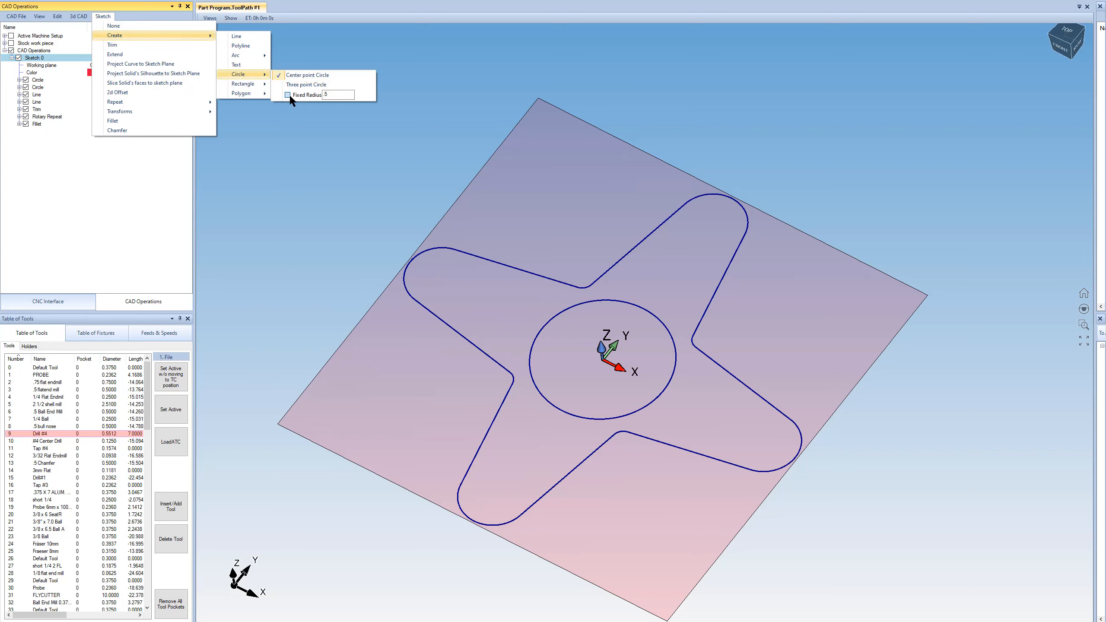
{"action": "double_click", "coordinate": [338, 95]}
{"action": "type", "text": "1"}
{"action": "left_click", "coordinate": [715, 224]}
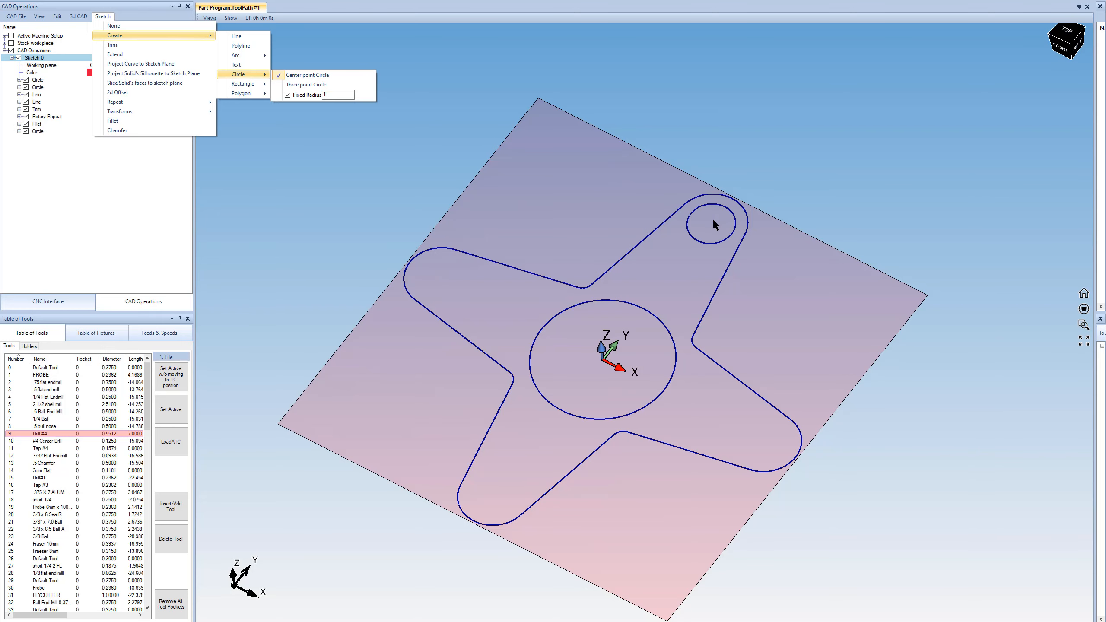
Place the same radius 1 circle at the centre of each of the other three arm ends and end circle creation.
{"action": "scroll", "coordinate": [712, 223], "scroll_direction": "up", "scroll_amount": 2}
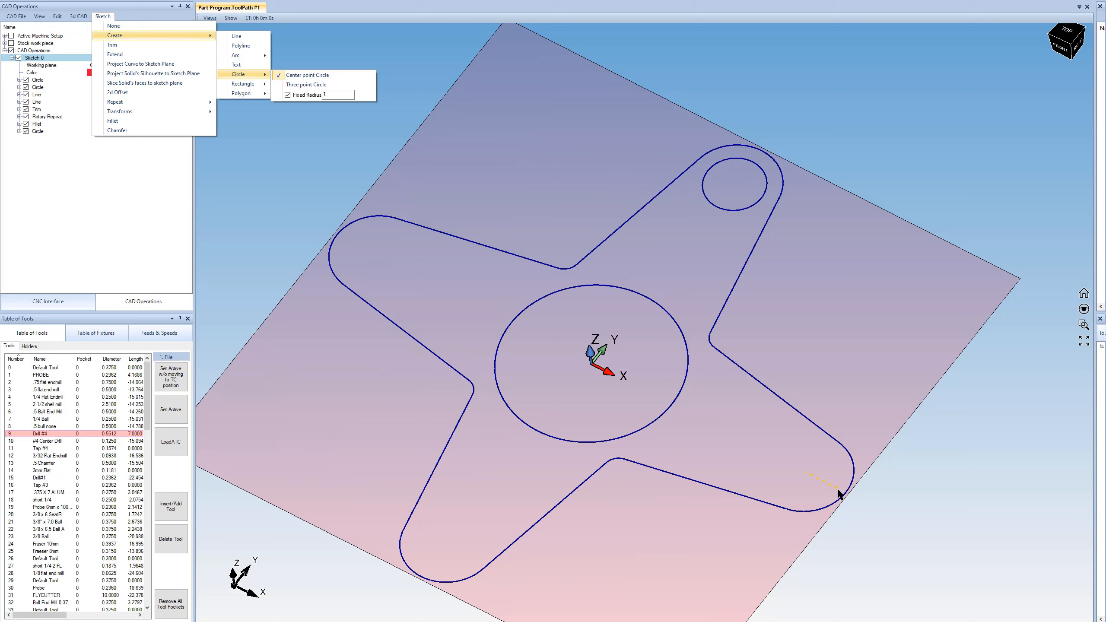
{"action": "left_click", "coordinate": [808, 474]}
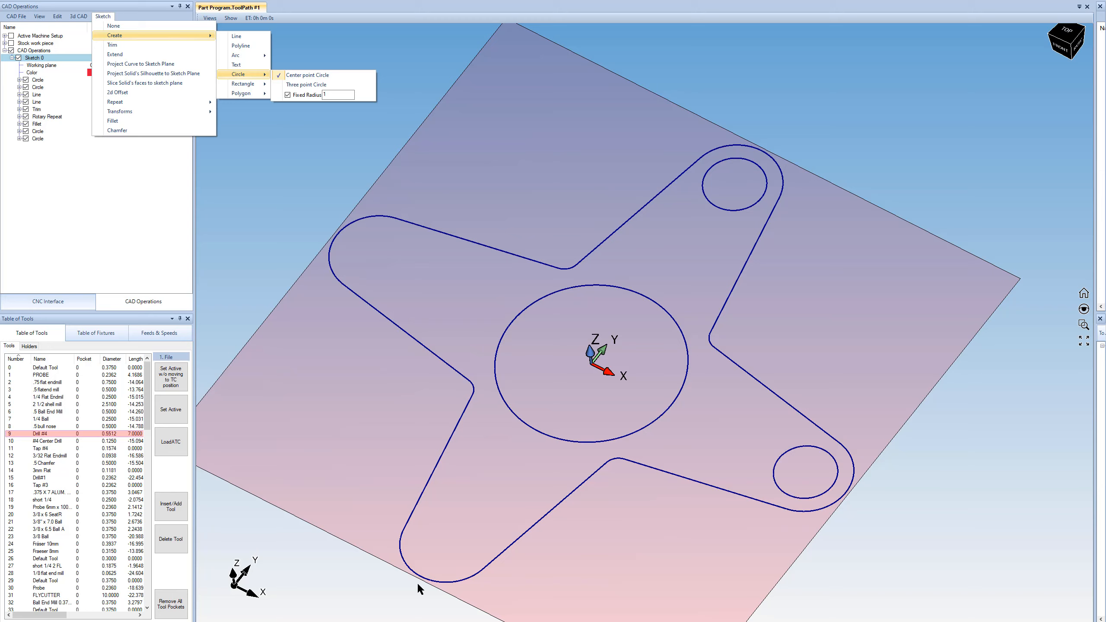
{"action": "left_click", "coordinate": [449, 546]}
{"action": "left_click", "coordinate": [377, 256]}
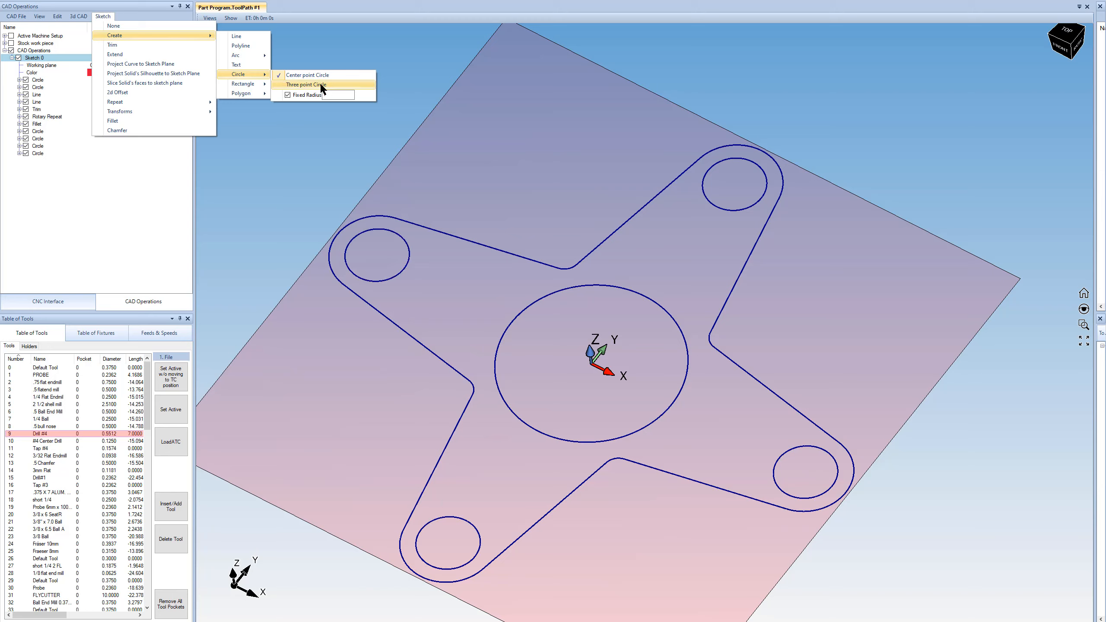
{"action": "left_click", "coordinate": [124, 26]}
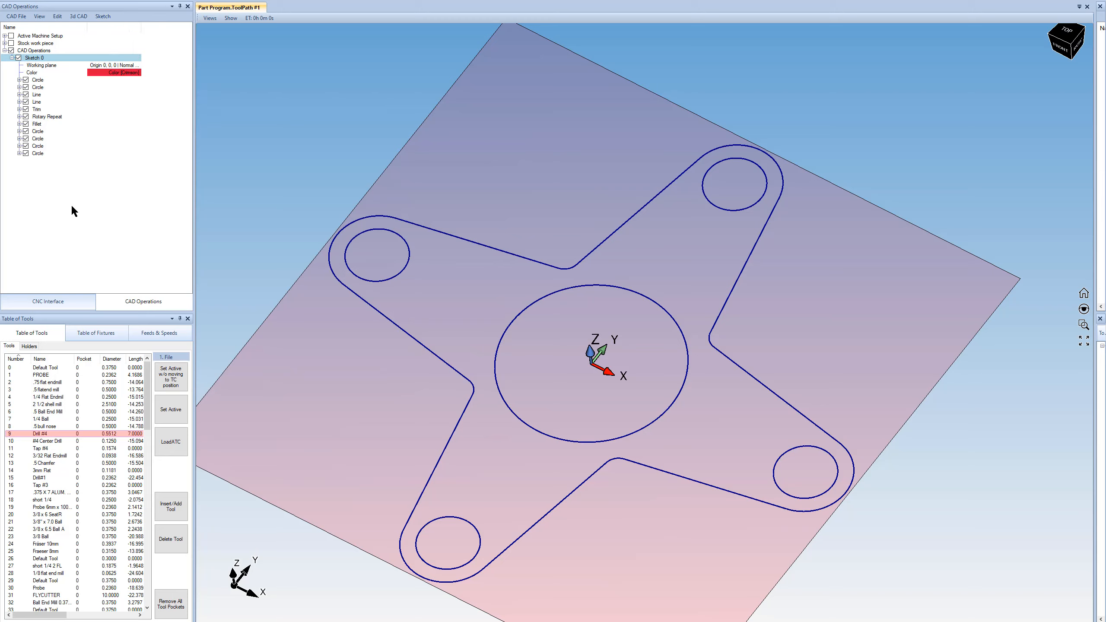
Create a 2d Offset of the whole sketch, selecting all its chains by Box.
{"action": "left_click", "coordinate": [103, 14]}
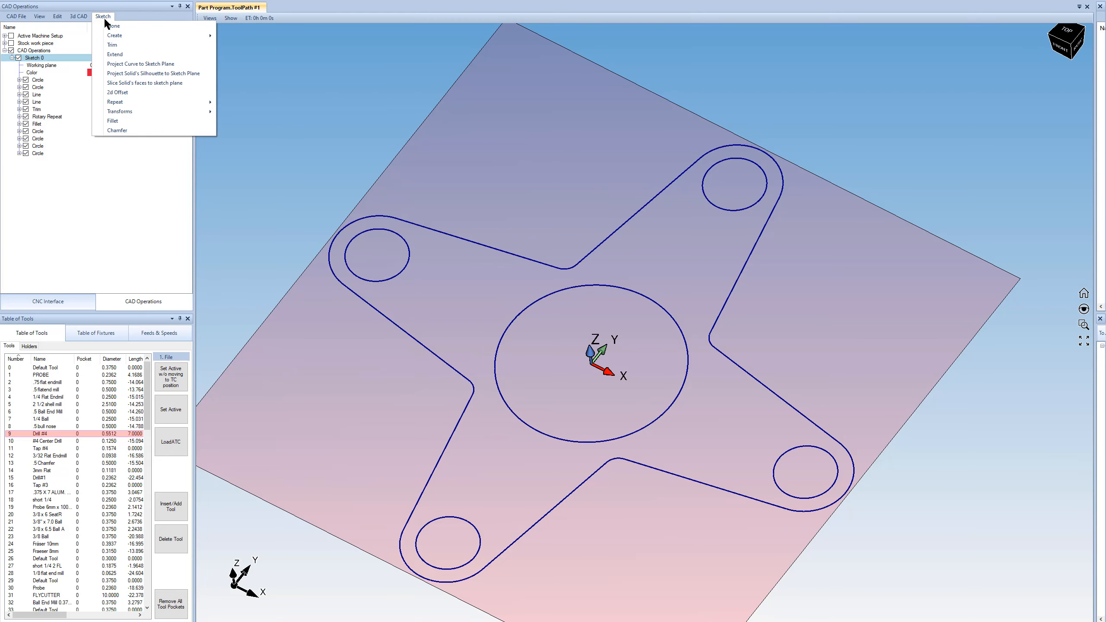
{"action": "left_click", "coordinate": [131, 92]}
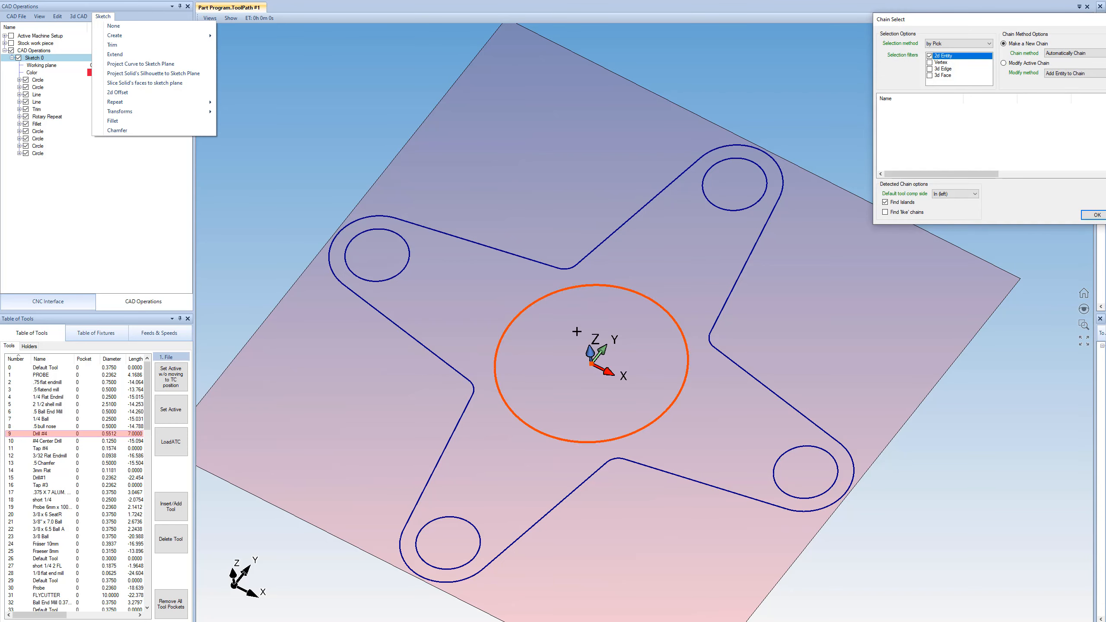
{"action": "scroll", "coordinate": [572, 303], "scroll_direction": "down", "scroll_amount": 2}
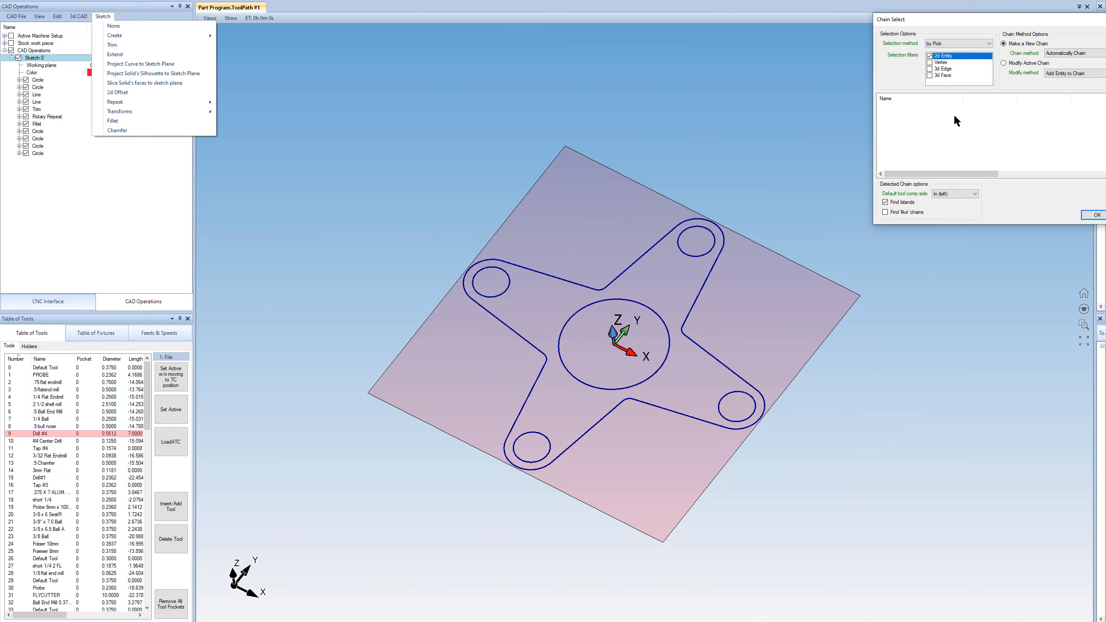
{"action": "left_click", "coordinate": [942, 46]}
{"action": "left_click", "coordinate": [943, 56]}
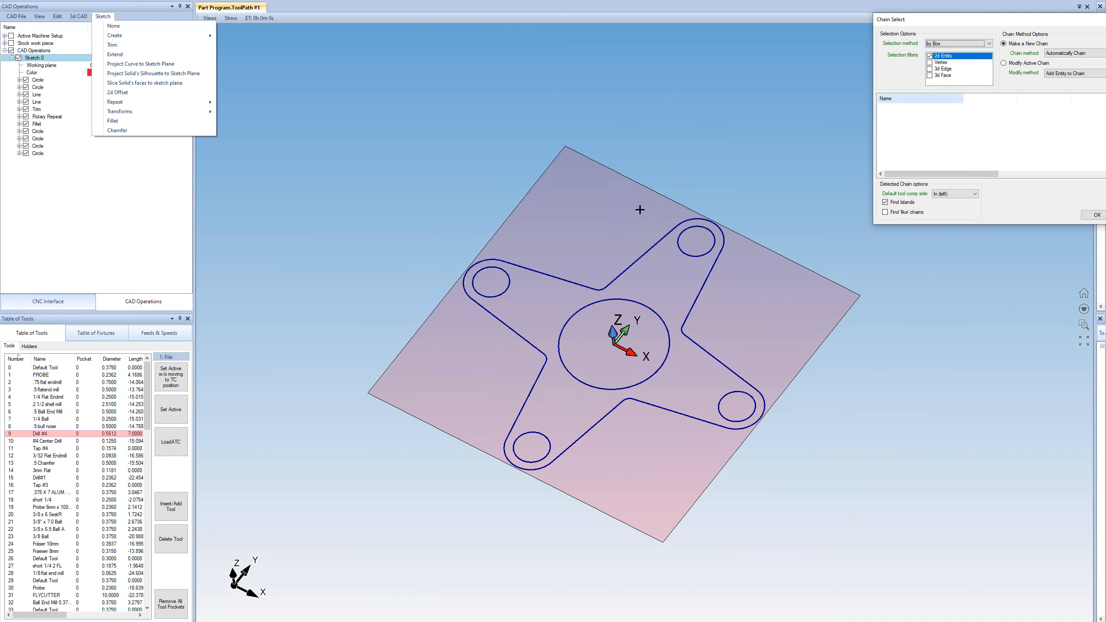
{"action": "left_click_drag", "start_coordinate": [401, 157], "coordinate": [824, 537]}
{"action": "left_click", "coordinate": [1097, 215]}
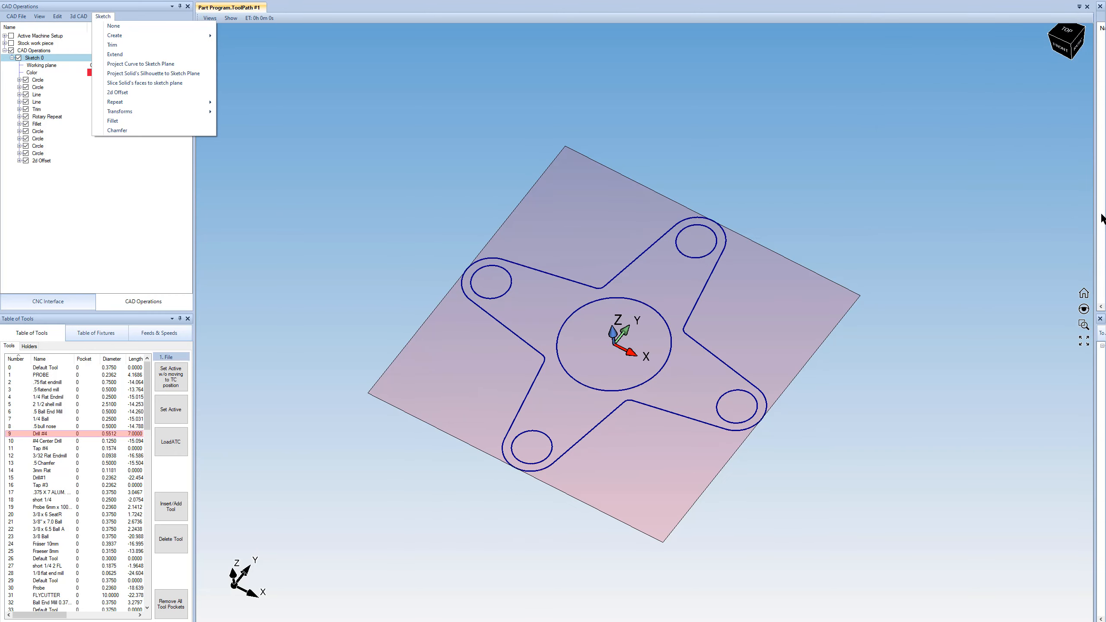
Examine the 2d Offset's chains one by one to identify which belongs to the outer star profile.
{"action": "left_click", "coordinate": [19, 160]}
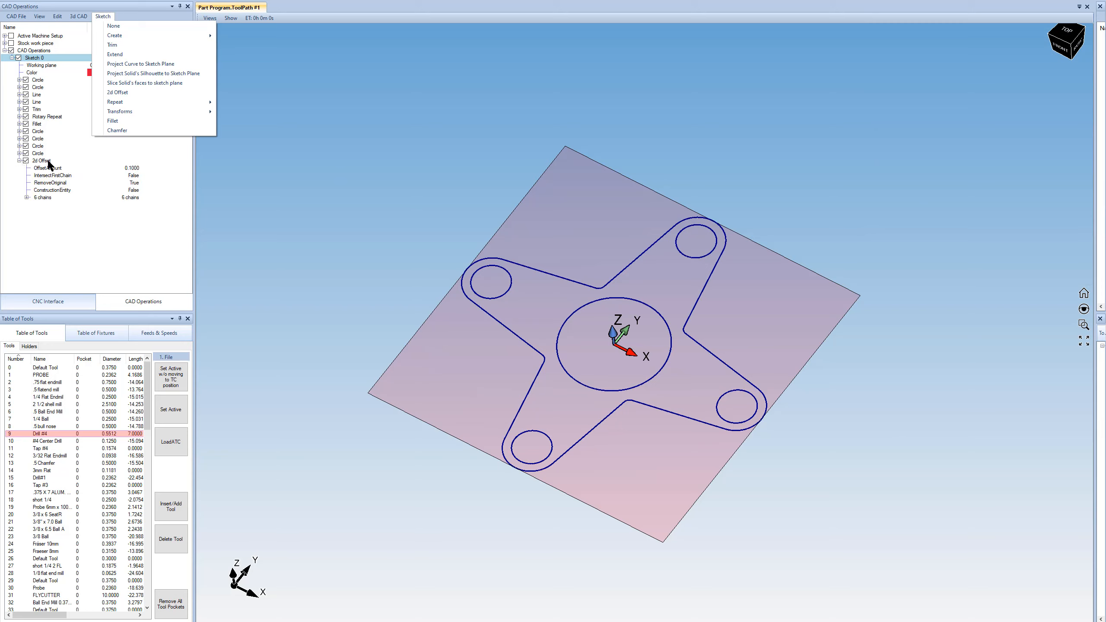
{"action": "left_click", "coordinate": [26, 198]}
{"action": "left_click", "coordinate": [45, 205]}
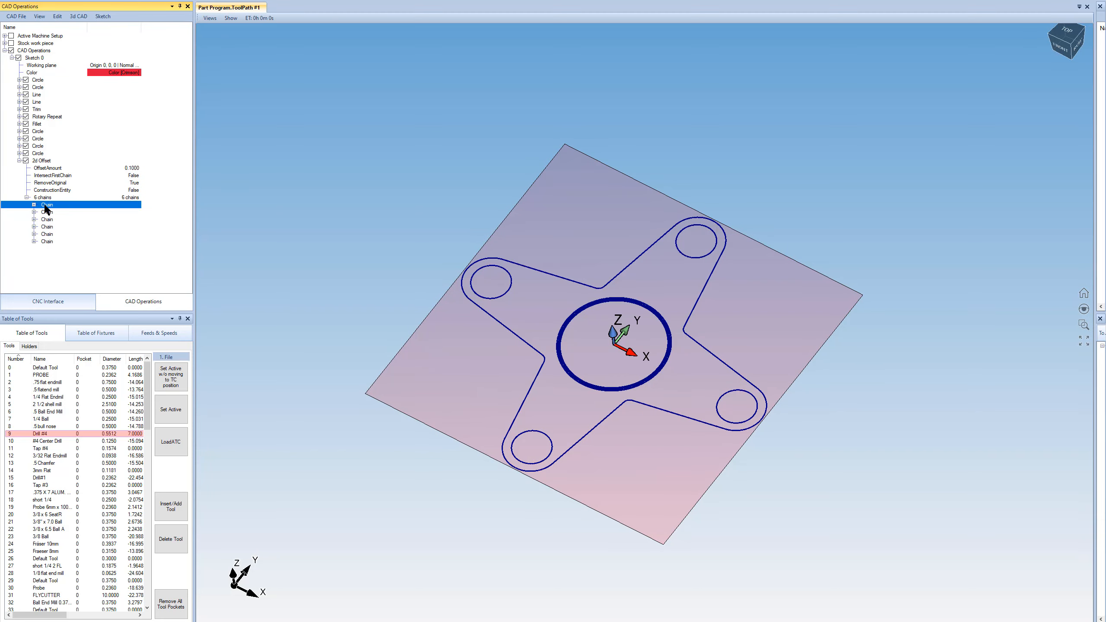
{"action": "key", "text": "Down"}
{"action": "key", "text": "Down"}
{"action": "key", "text": "Down"}
{"action": "key", "text": "Down"}
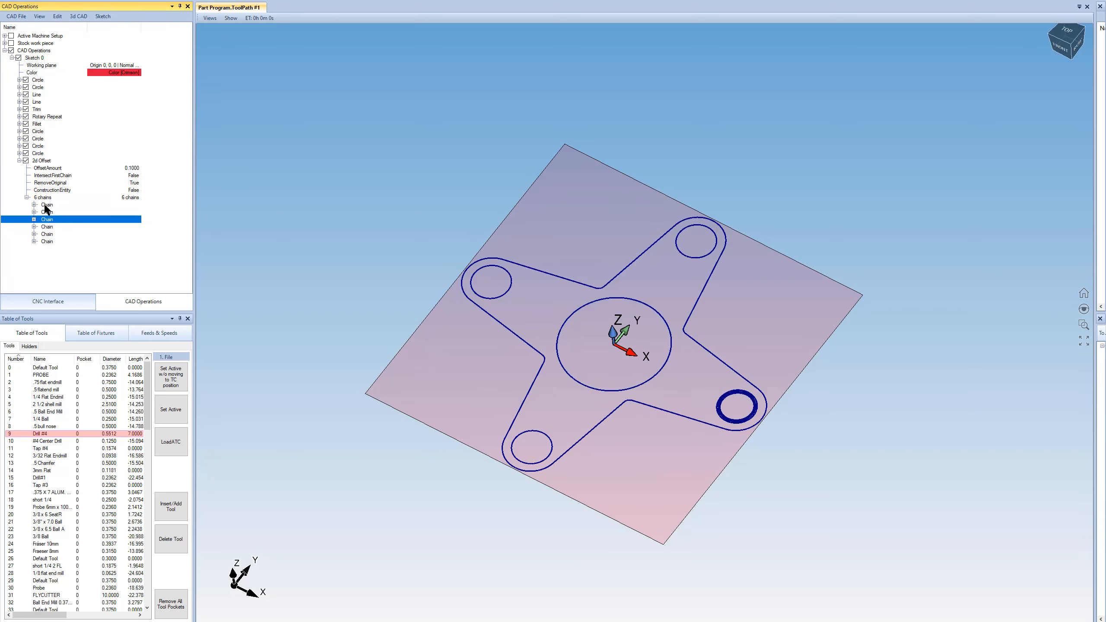
{"action": "key", "text": "Down"}
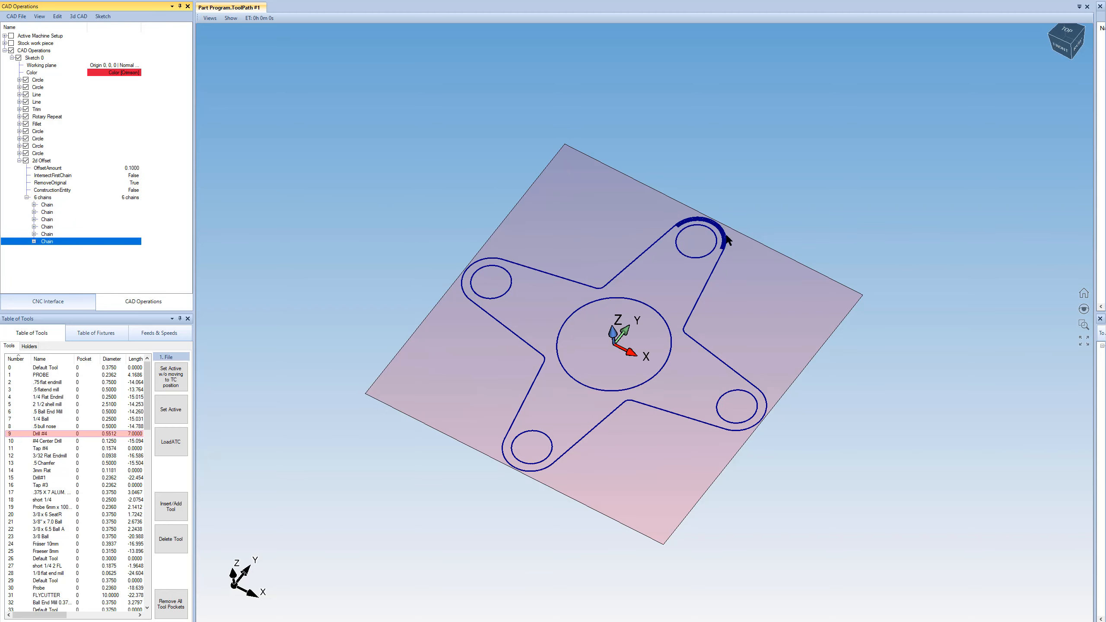
{"action": "scroll", "coordinate": [632, 326], "scroll_direction": "up", "scroll_amount": 2}
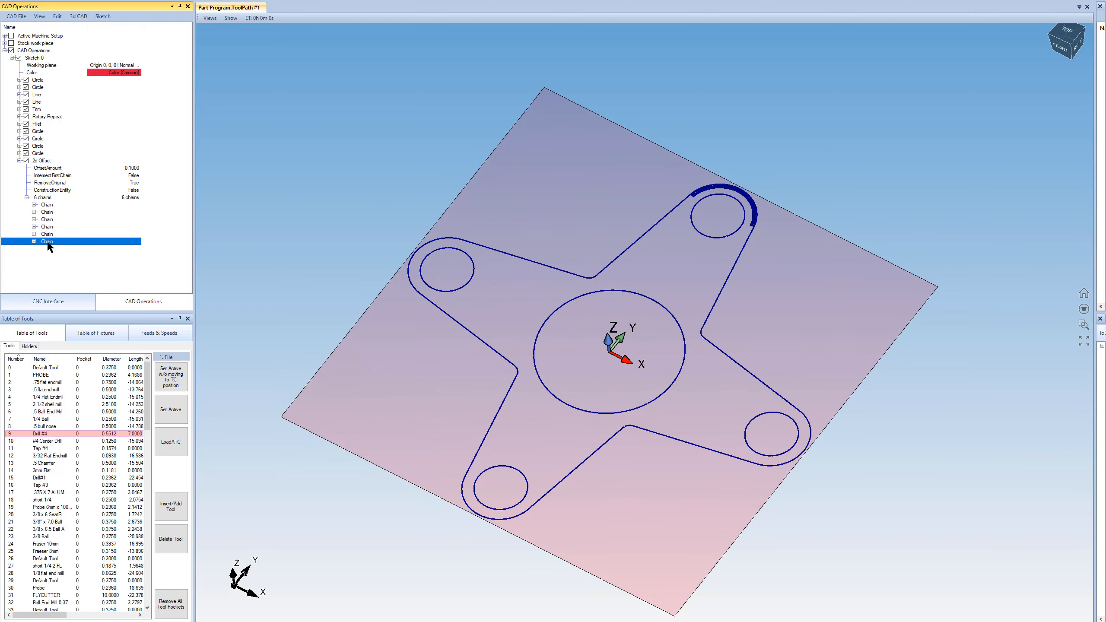
Move the outer profile's chain to first place in the 2d Offset and set its tool compensation side to Out (right).
{"action": "left_click_drag", "start_coordinate": [47, 242], "coordinate": [48, 207]}
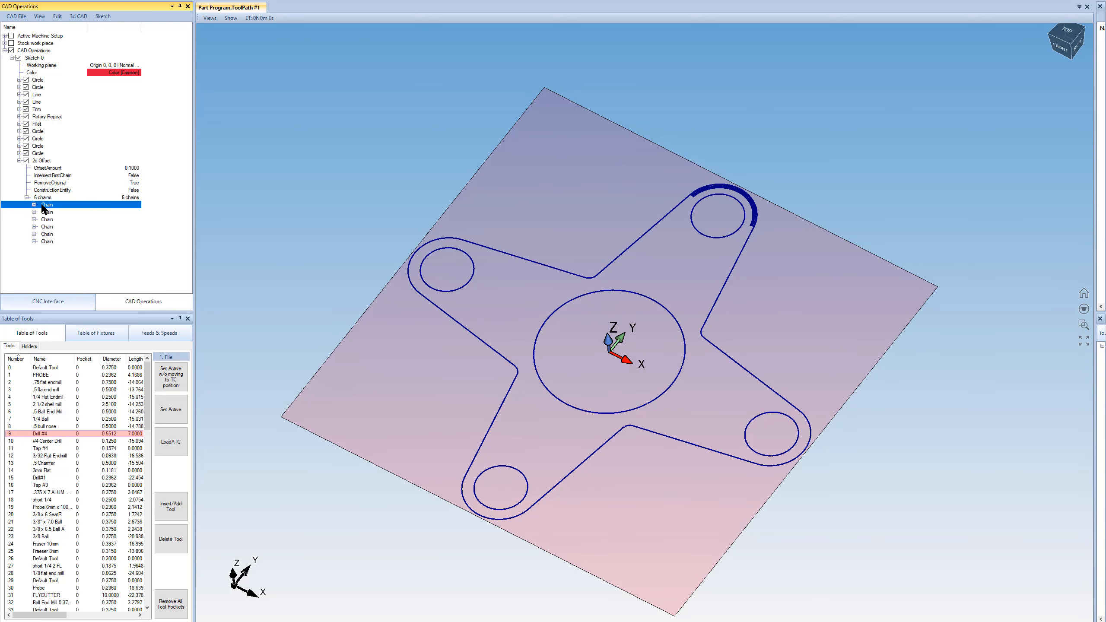
{"action": "left_click", "coordinate": [34, 205]}
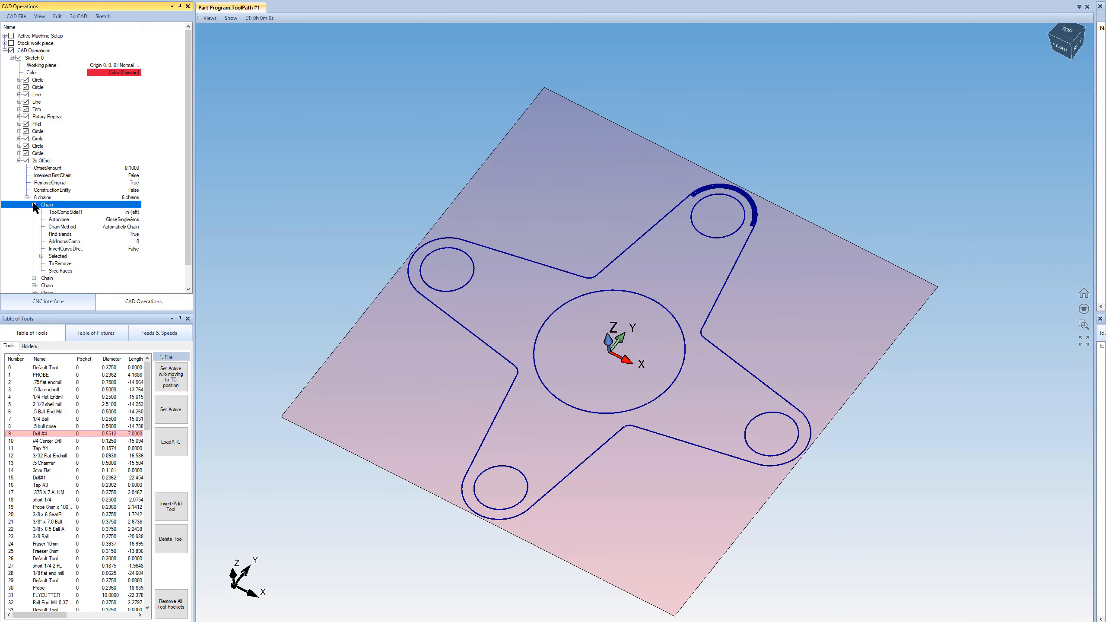
{"action": "left_click", "coordinate": [133, 212]}
{"action": "left_click", "coordinate": [133, 214]}
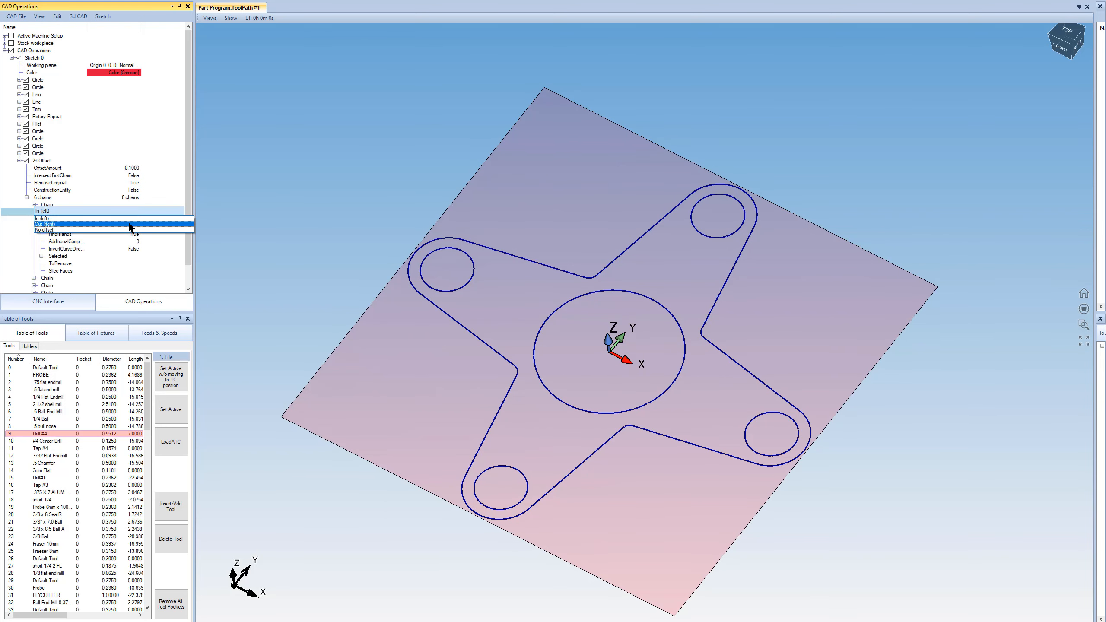
{"action": "left_click", "coordinate": [130, 224]}
{"action": "left_click", "coordinate": [34, 205]}
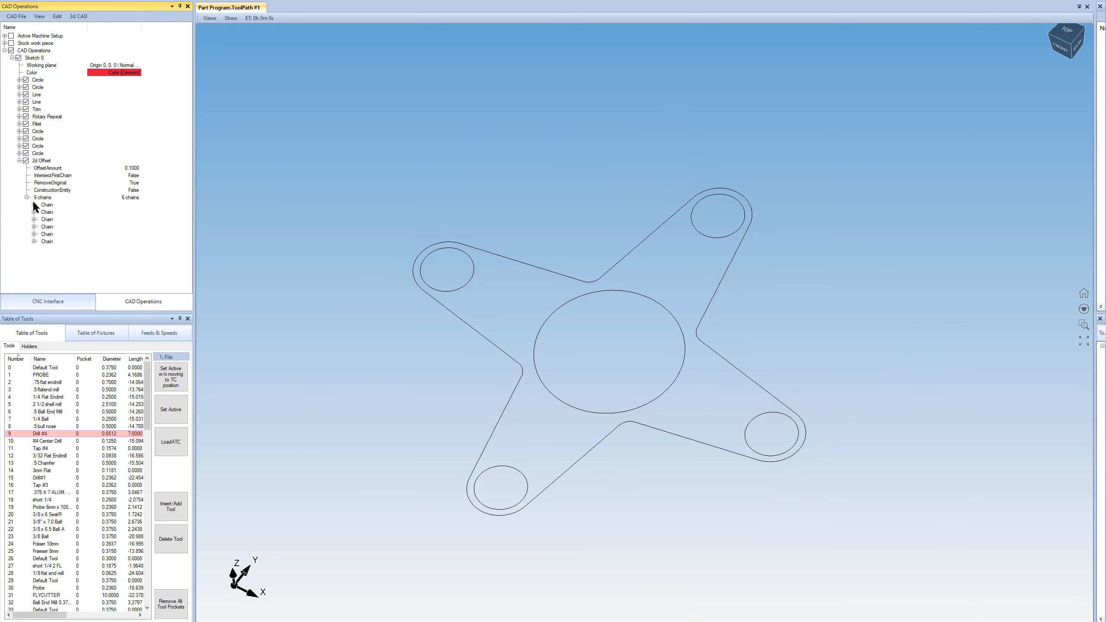
{"action": "left_click", "coordinate": [26, 198]}
{"action": "left_click", "coordinate": [33, 58]}
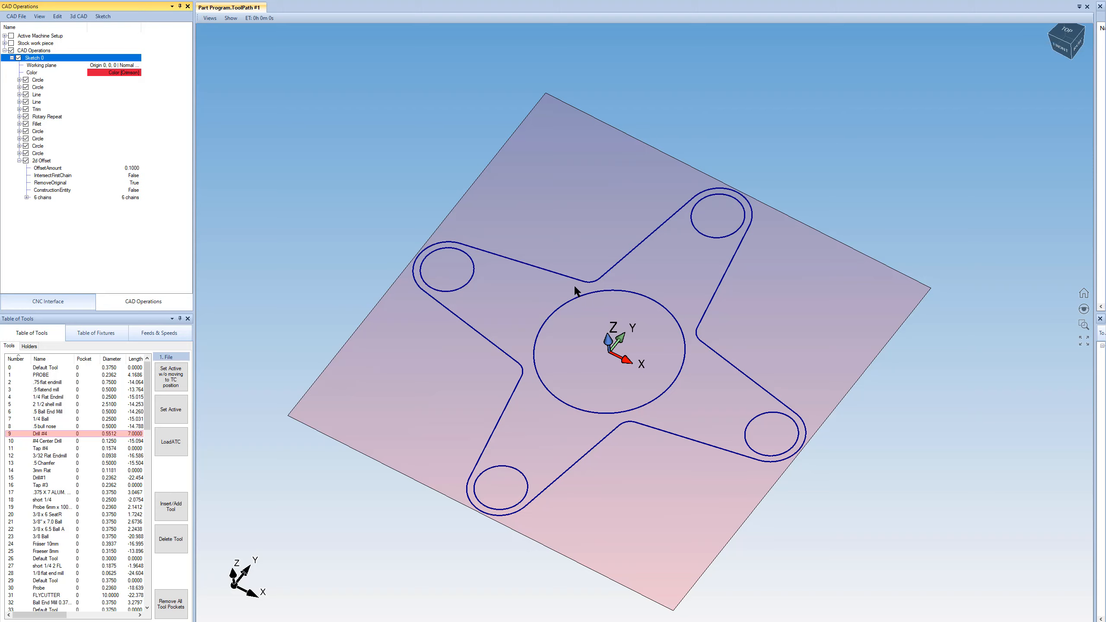
Set the 2d Offset's RemoveOriginal option to False to keep the original curves.
{"action": "left_click", "coordinate": [51, 183]}
{"action": "left_click", "coordinate": [137, 183]}
{"action": "left_click", "coordinate": [137, 183]}
{"action": "left_click", "coordinate": [143, 261]}
{"action": "left_click", "coordinate": [32, 57]}
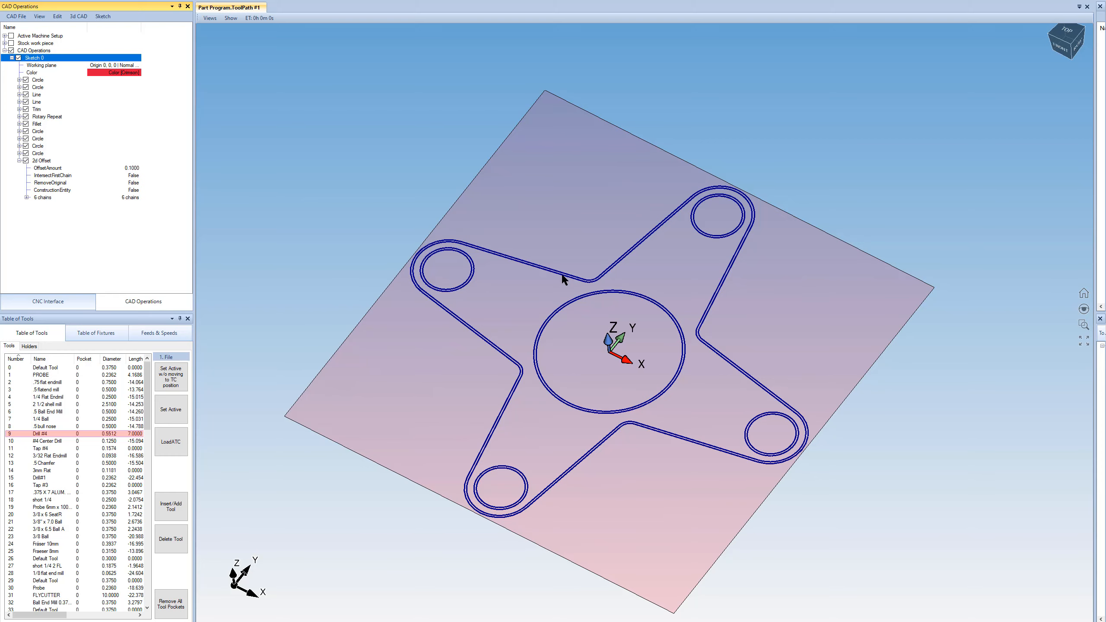
Set the offset amount of the 2d Offset to 0.5.
{"action": "scroll", "coordinate": [639, 366], "scroll_direction": "up", "scroll_amount": 2}
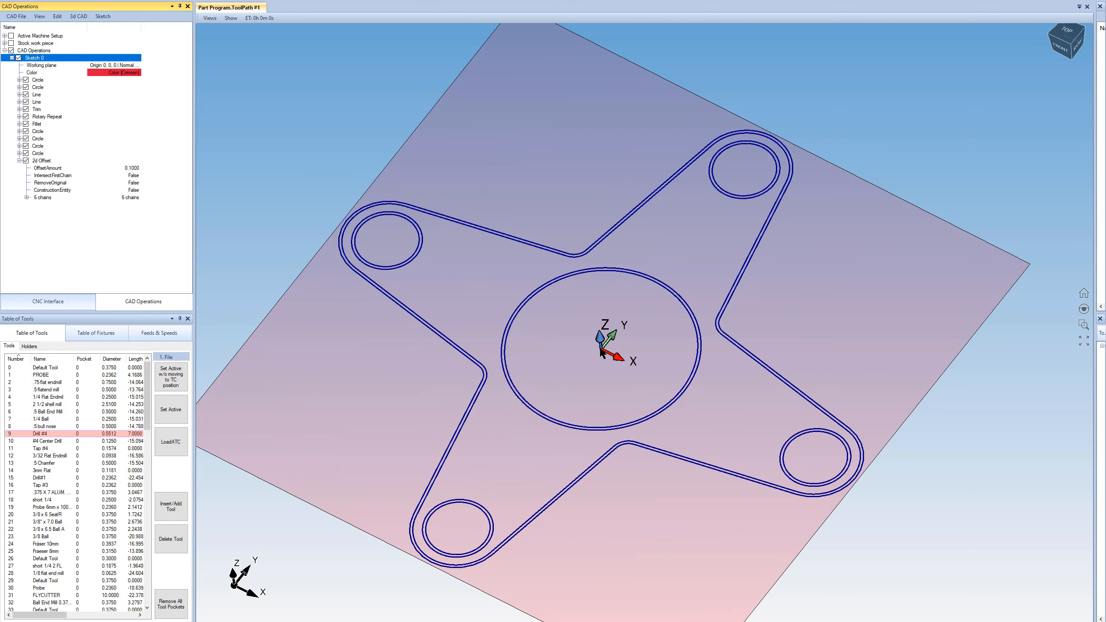
{"action": "middle_click_drag", "start_coordinate": [563, 349], "coordinate": [563, 366]}
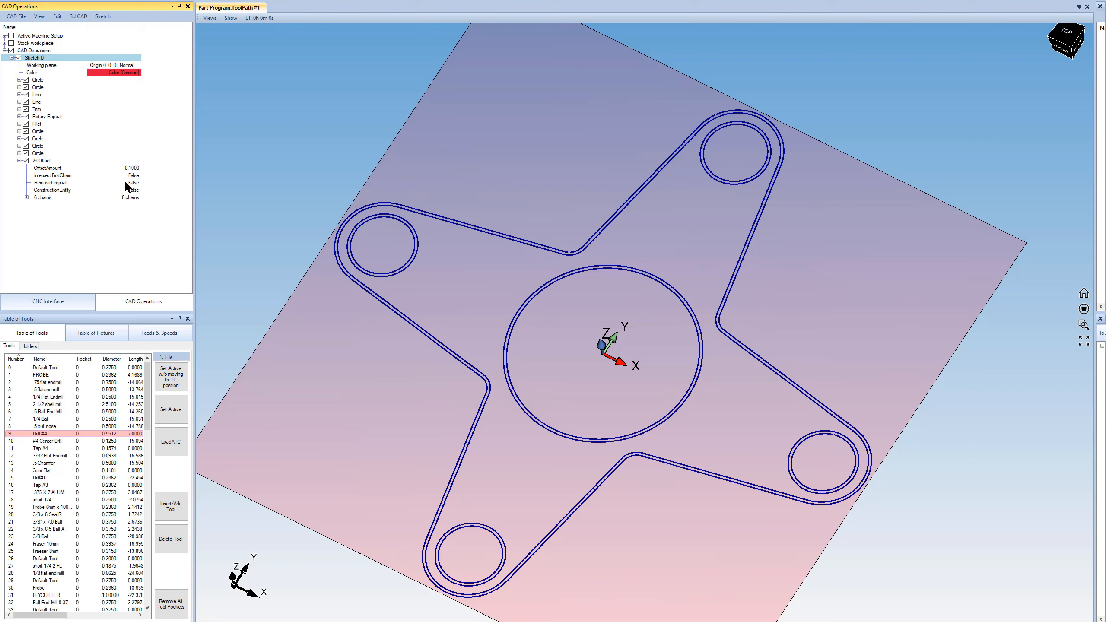
{"action": "left_click", "coordinate": [132, 168]}
{"action": "type", "text": ".5"}
{"action": "key", "text": "Return"}
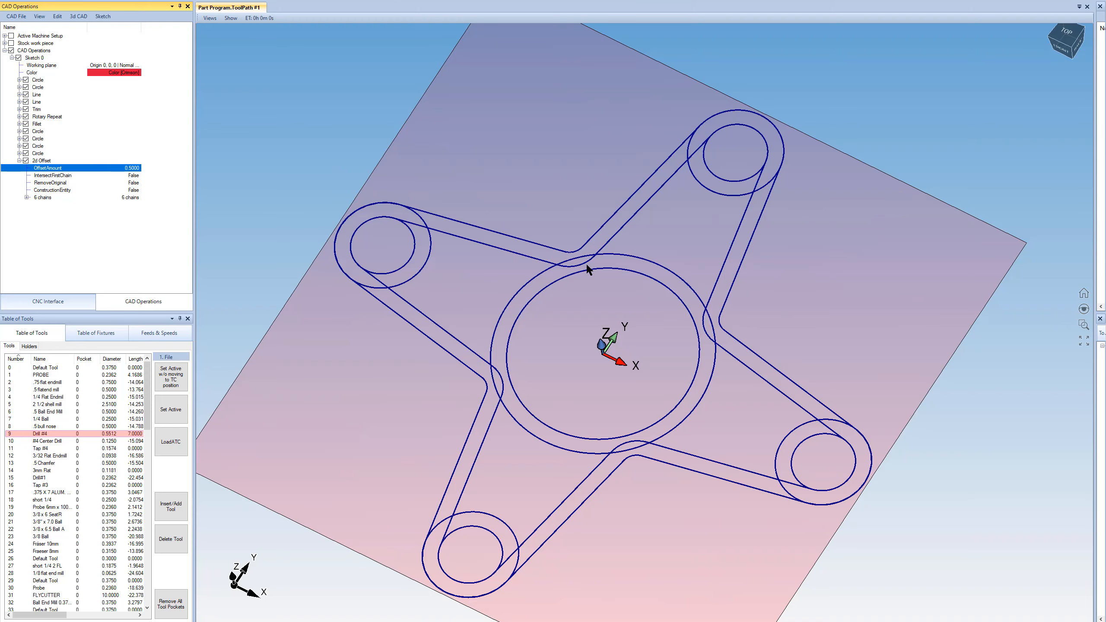
Set the 2d Offset's IntersectFirstChain option to True so the offset curves are trimmed against the first chain.
{"action": "scroll", "coordinate": [585, 267], "scroll_direction": "down", "scroll_amount": 3}
{"action": "scroll", "coordinate": [638, 314], "scroll_direction": "up", "scroll_amount": 6}
{"action": "scroll", "coordinate": [669, 351], "scroll_direction": "up", "scroll_amount": 2}
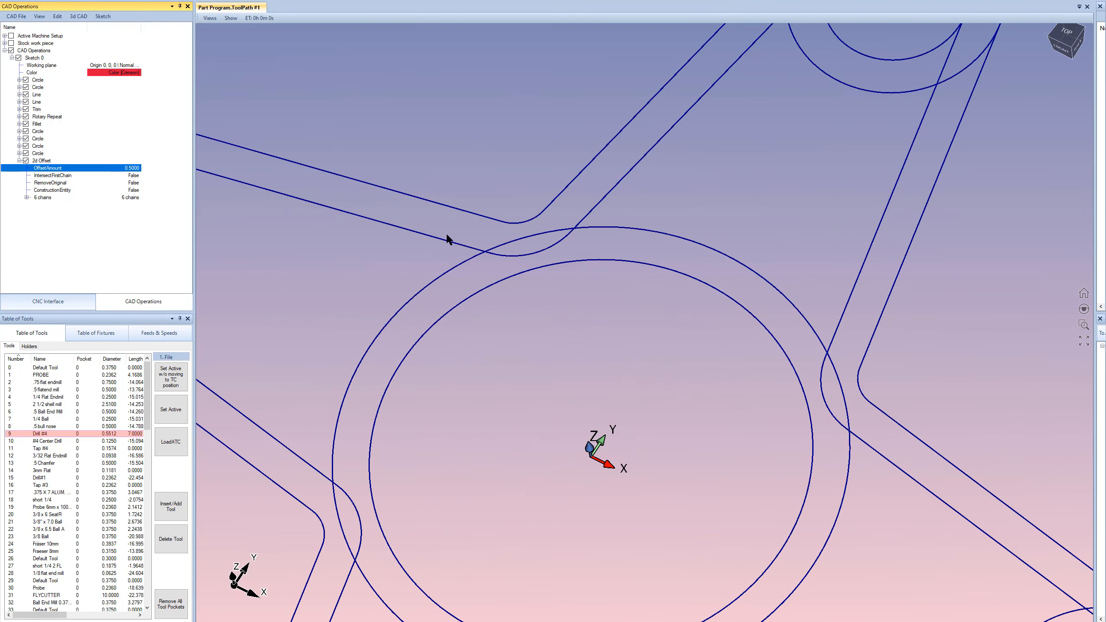
{"action": "scroll", "coordinate": [498, 235], "scroll_direction": "down", "scroll_amount": 4}
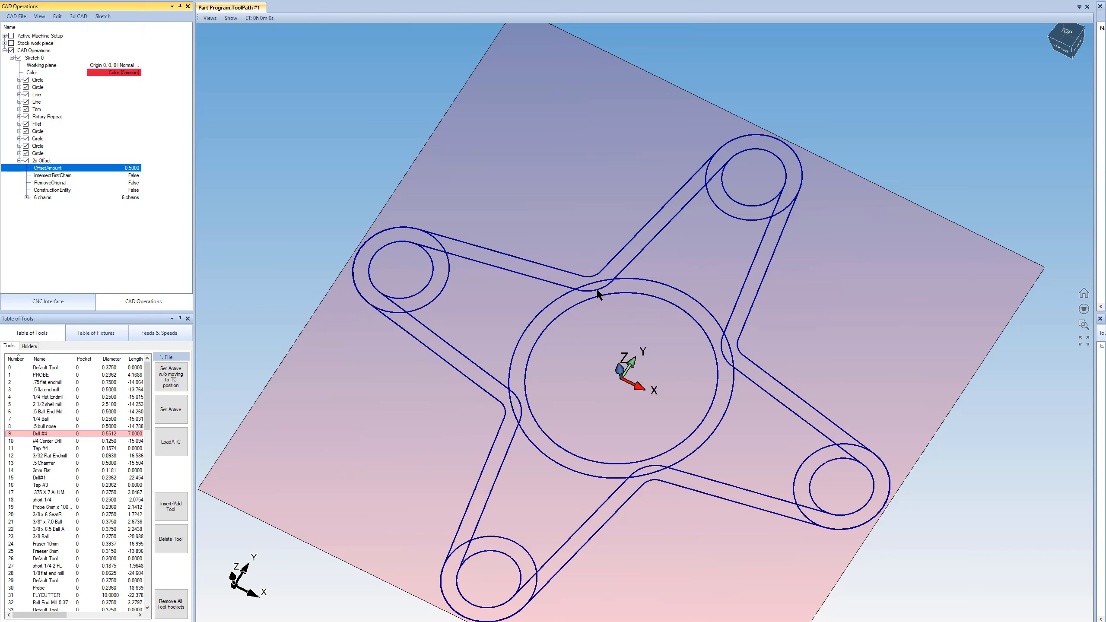
{"action": "left_click", "coordinate": [53, 175]}
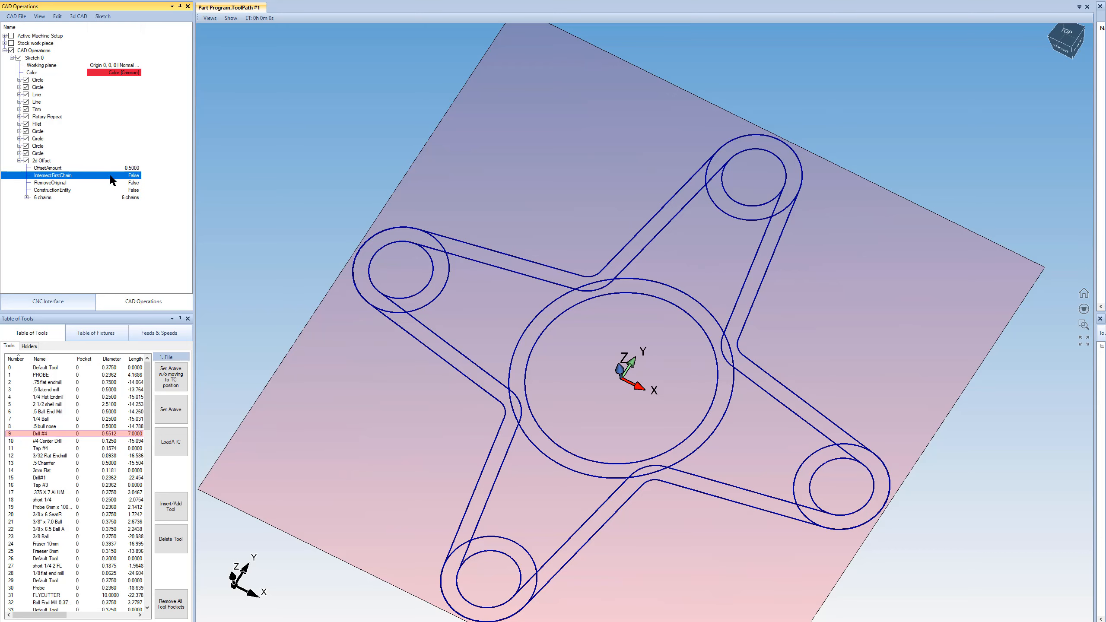
{"action": "left_click", "coordinate": [134, 176]}
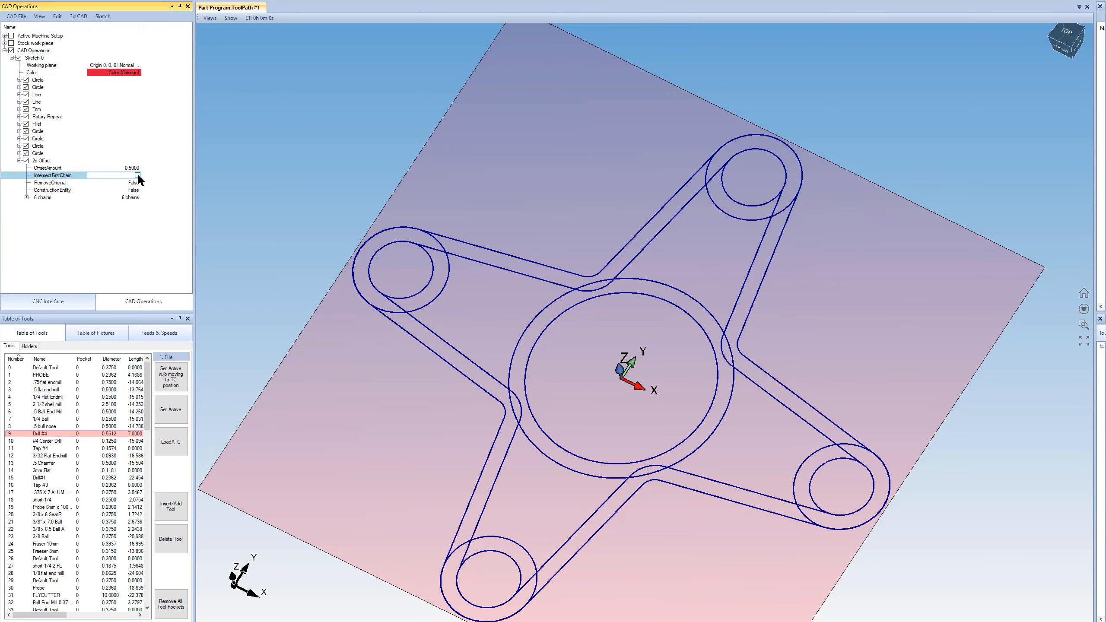
{"action": "left_click", "coordinate": [137, 176]}
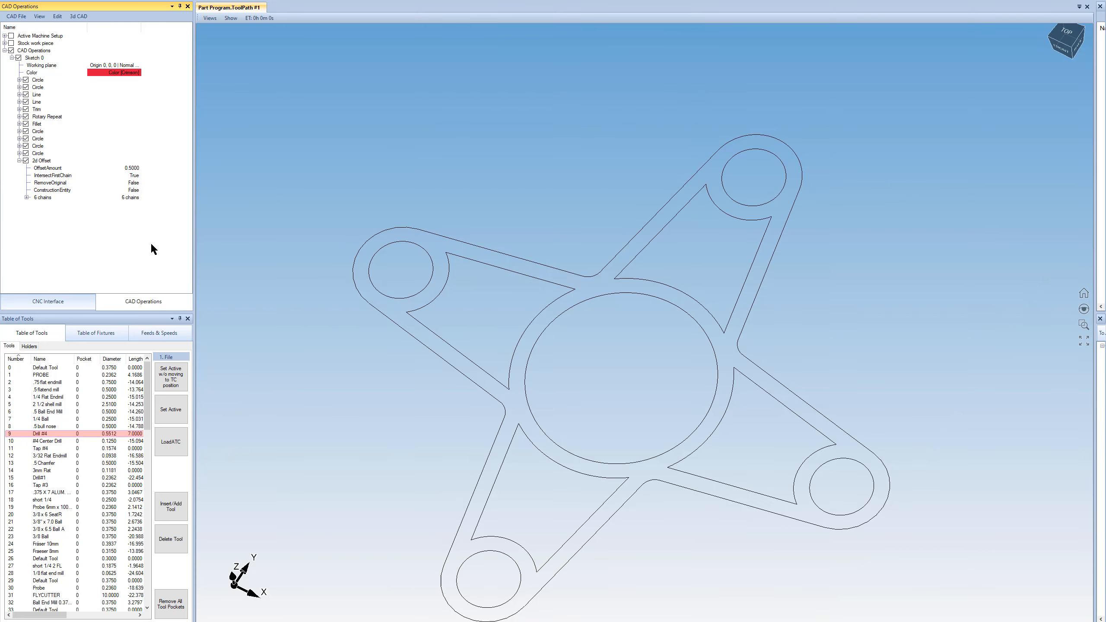
Fillet the corners of the four pocket outlines inside the star's arms, keeping all four in one Fillet operation.
{"action": "left_click", "coordinate": [38, 57]}
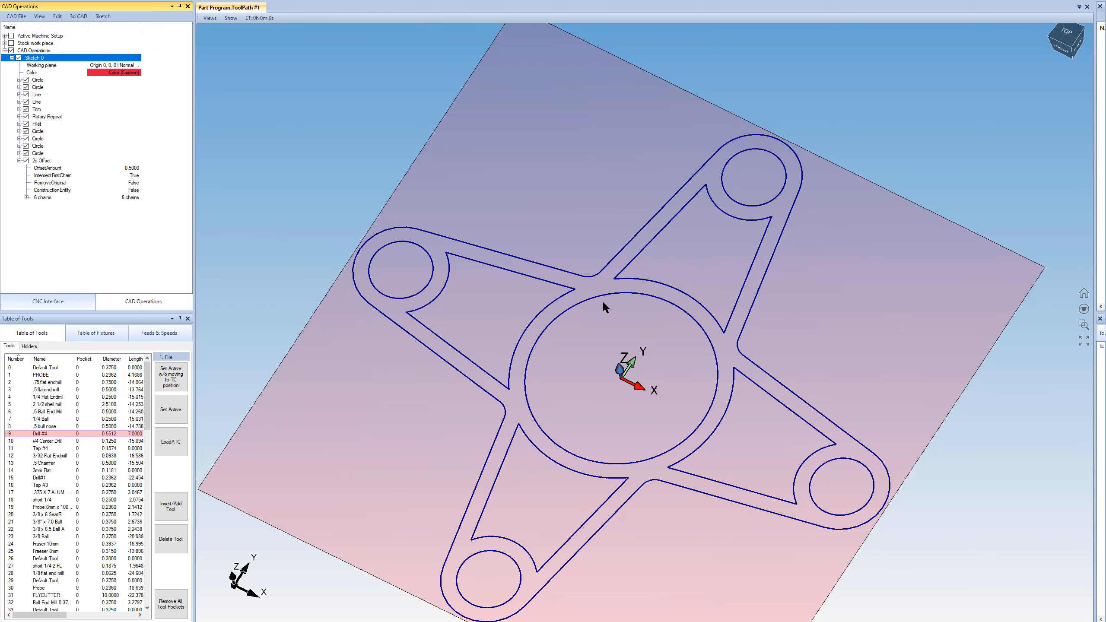
{"action": "scroll", "coordinate": [624, 357], "scroll_direction": "down", "scroll_amount": 5}
{"action": "scroll", "coordinate": [636, 344], "scroll_direction": "up", "scroll_amount": 5}
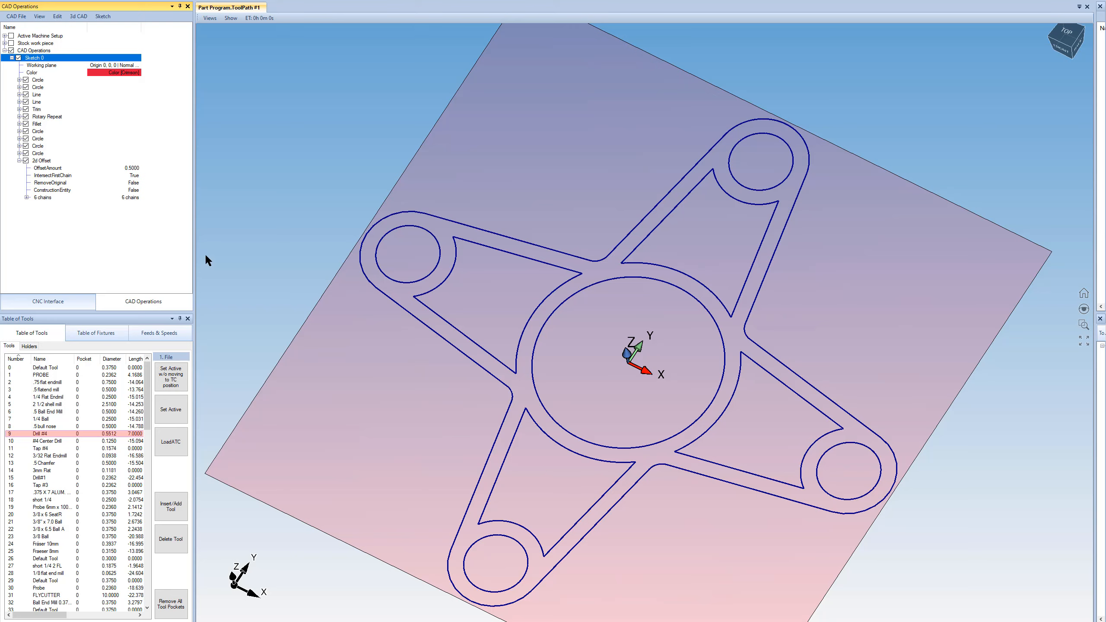
{"action": "left_click", "coordinate": [19, 161]}
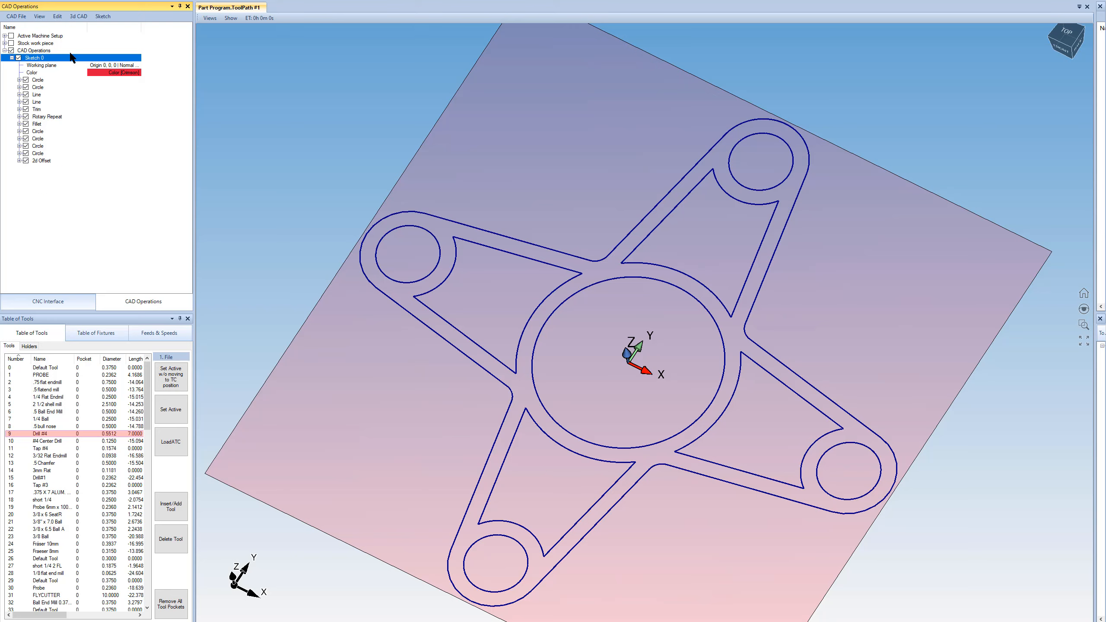
{"action": "left_click", "coordinate": [104, 16]}
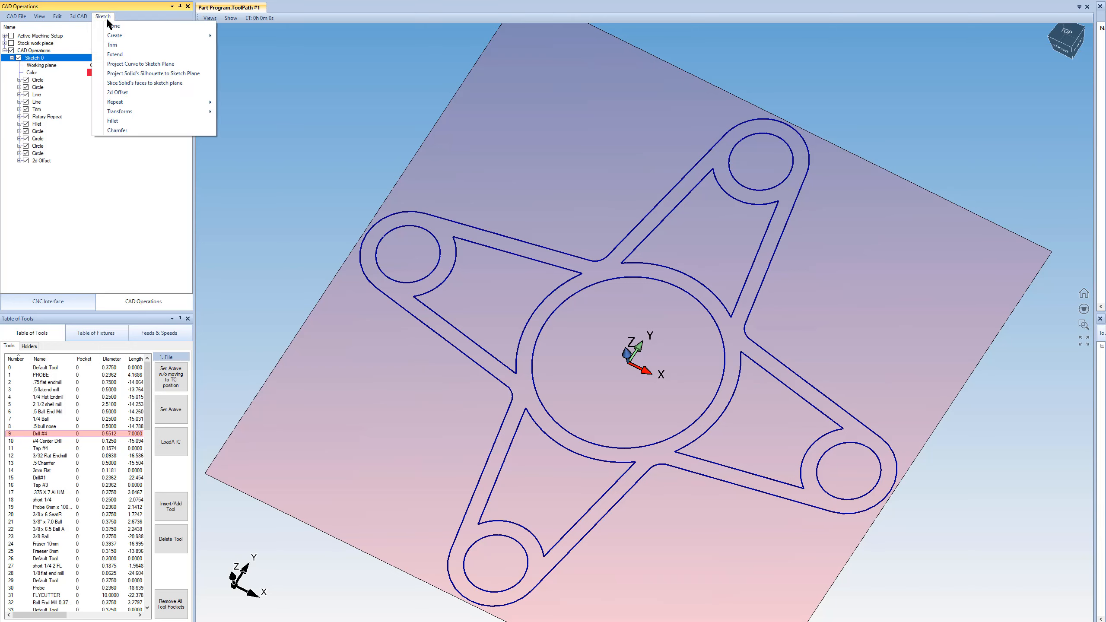
{"action": "left_click", "coordinate": [114, 121]}
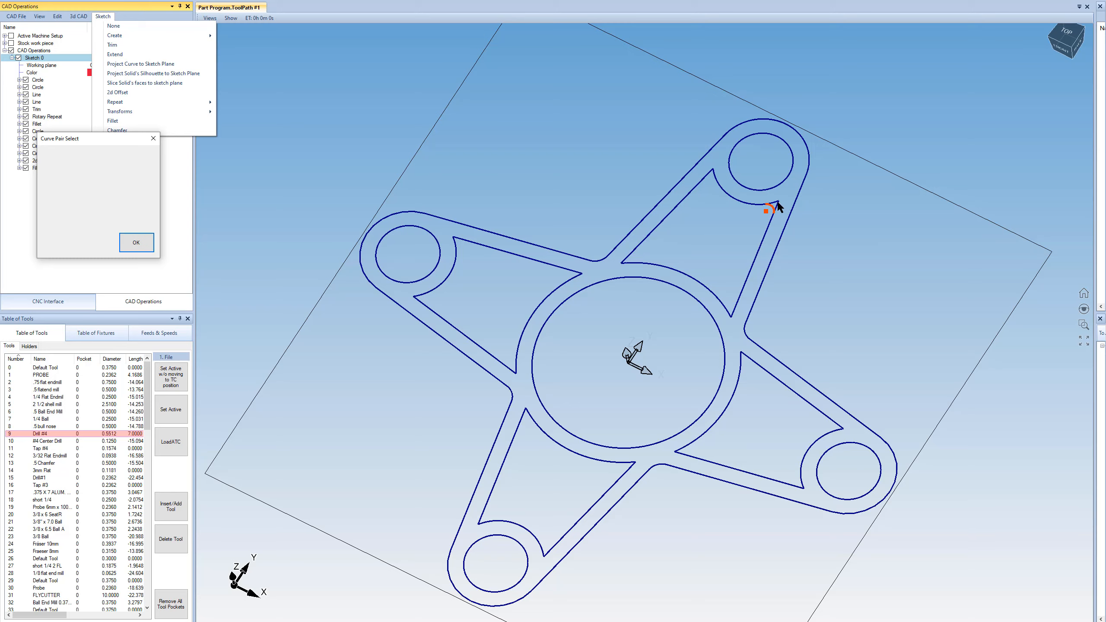
{"action": "left_click", "coordinate": [678, 208]}
{"action": "left_click", "coordinate": [676, 208]}
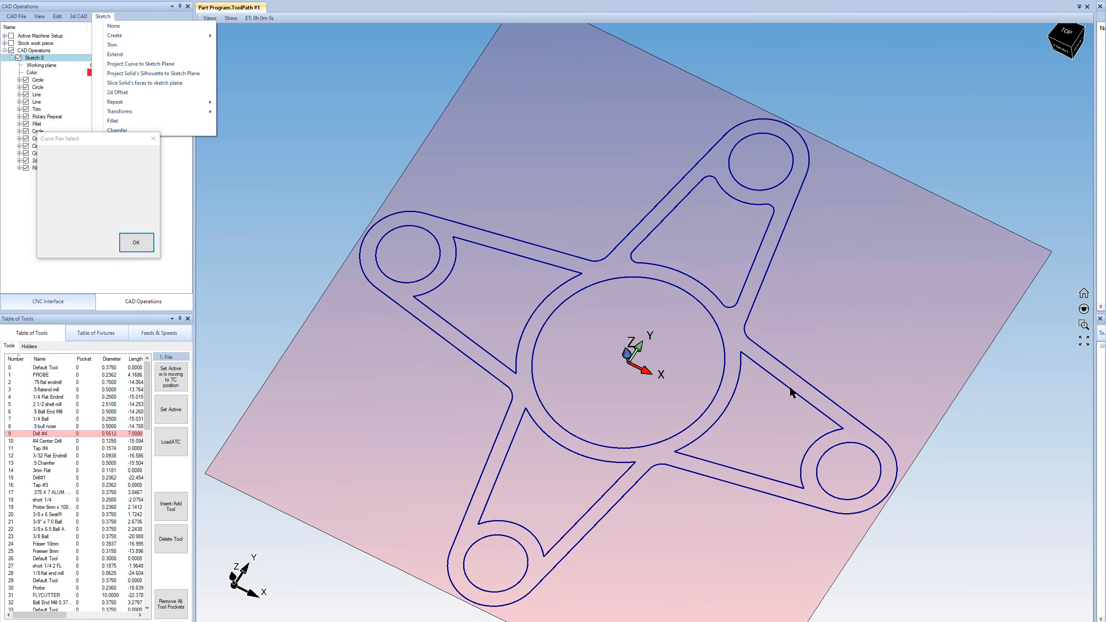
{"action": "left_click", "coordinate": [792, 392]}
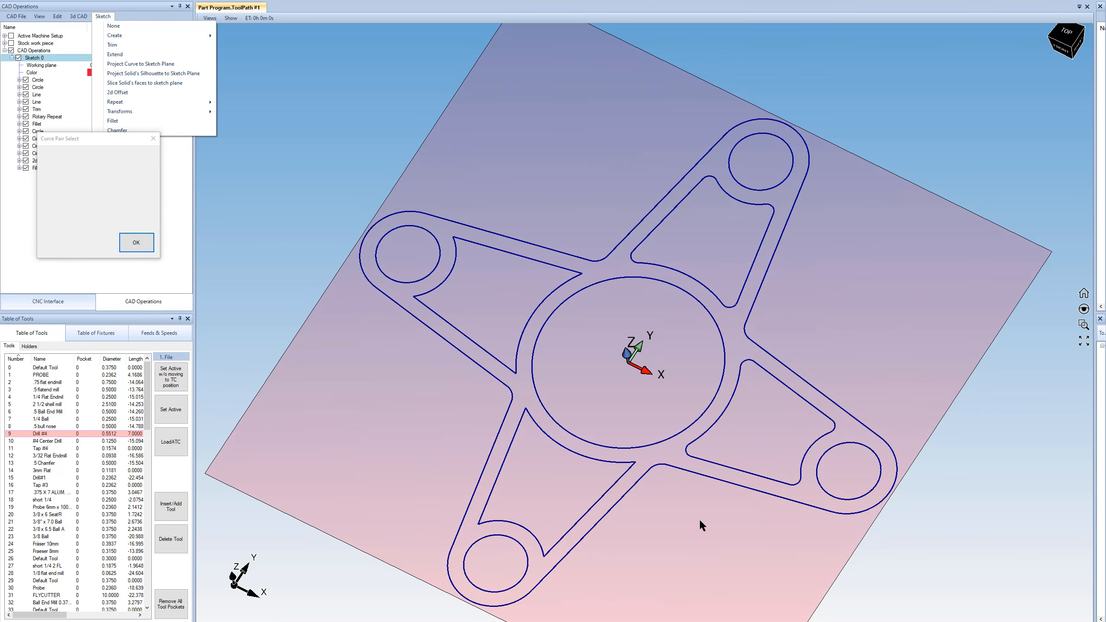
{"action": "left_click", "coordinate": [591, 509]}
{"action": "left_click", "coordinate": [458, 333]}
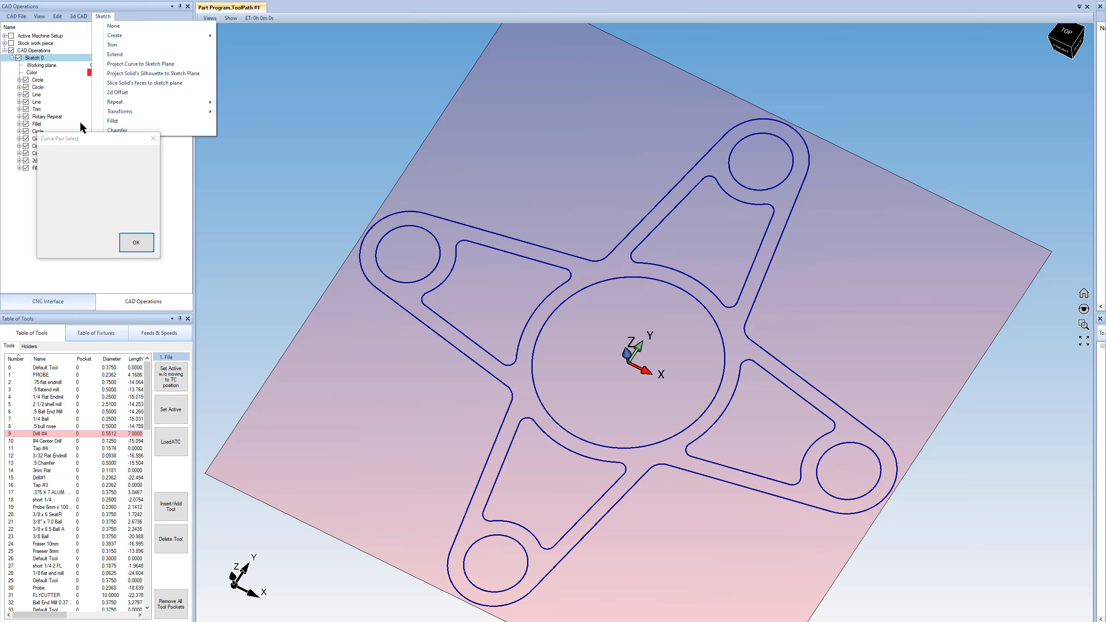
{"action": "left_click", "coordinate": [136, 242]}
{"action": "left_click", "coordinate": [114, 25]}
Set the radius of the pocket-corner Fillet to 0.5.
{"action": "left_click", "coordinate": [19, 168]}
{"action": "left_click", "coordinate": [130, 174]}
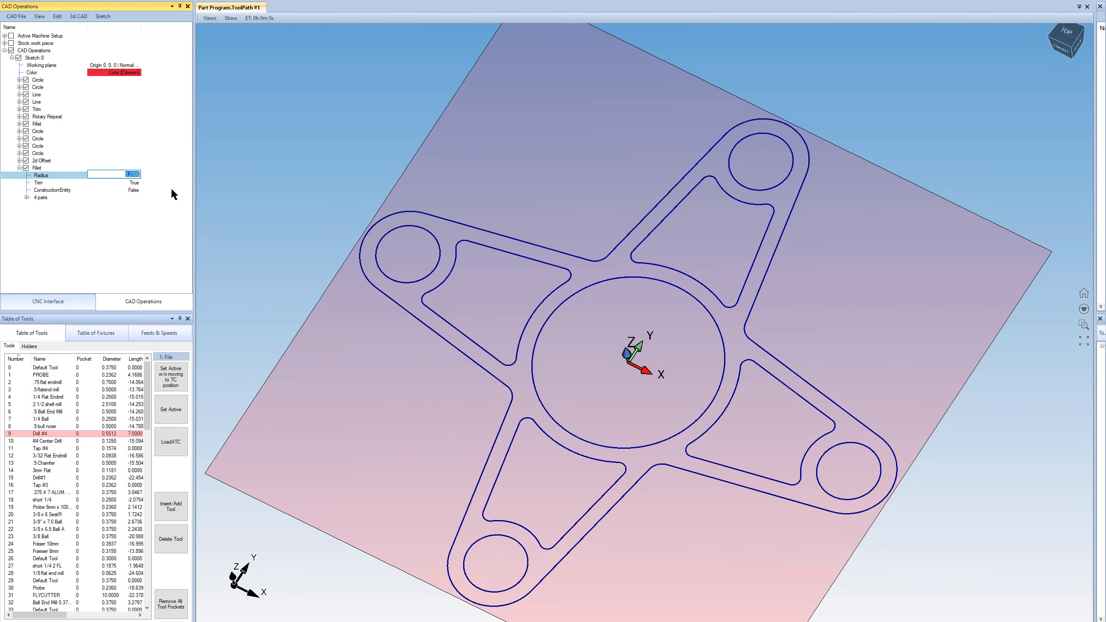
{"action": "type", "text": "0.5"}
{"action": "key", "text": "Return"}
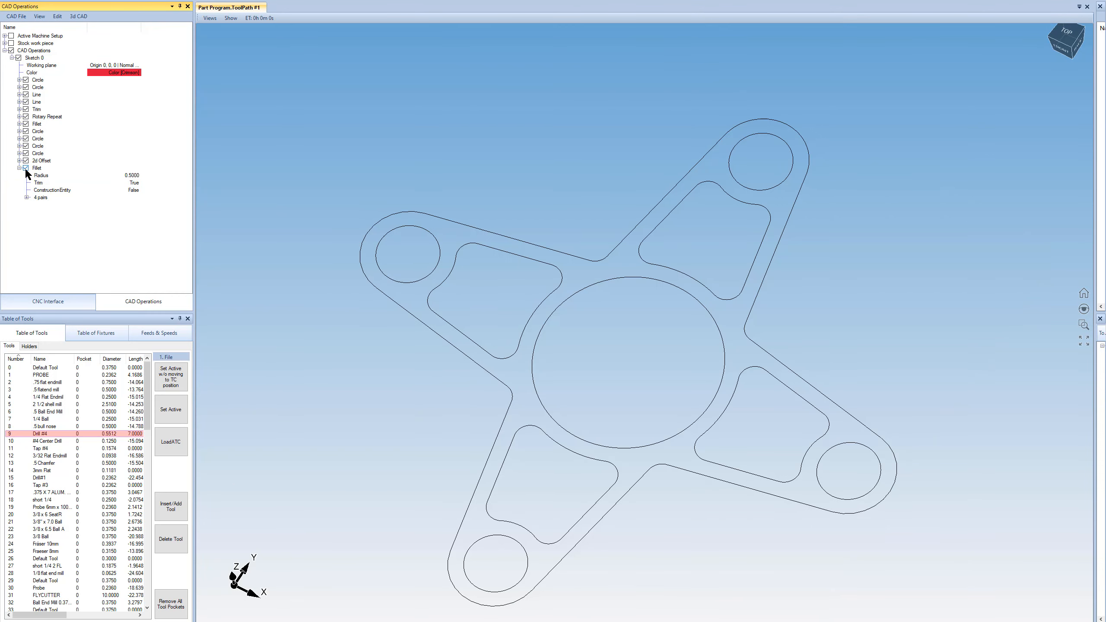
{"action": "left_click", "coordinate": [19, 168]}
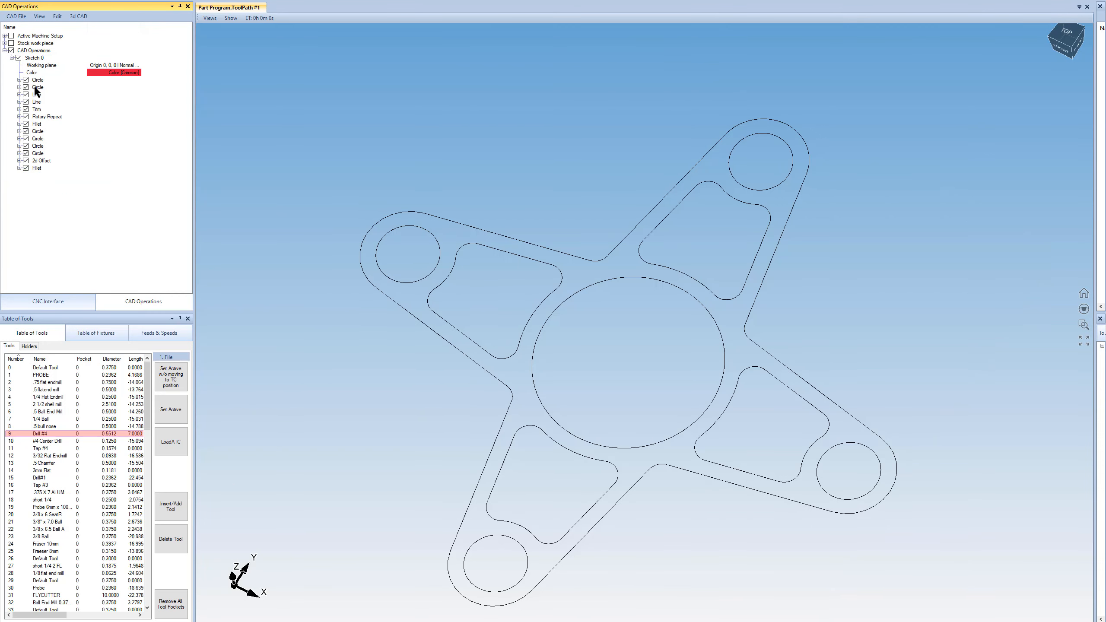
Extrude the outer star profile into 3D with Find Islands enabled, cutting through its inner outlines.
{"action": "left_click", "coordinate": [77, 17]}
{"action": "left_click", "coordinate": [105, 55]}
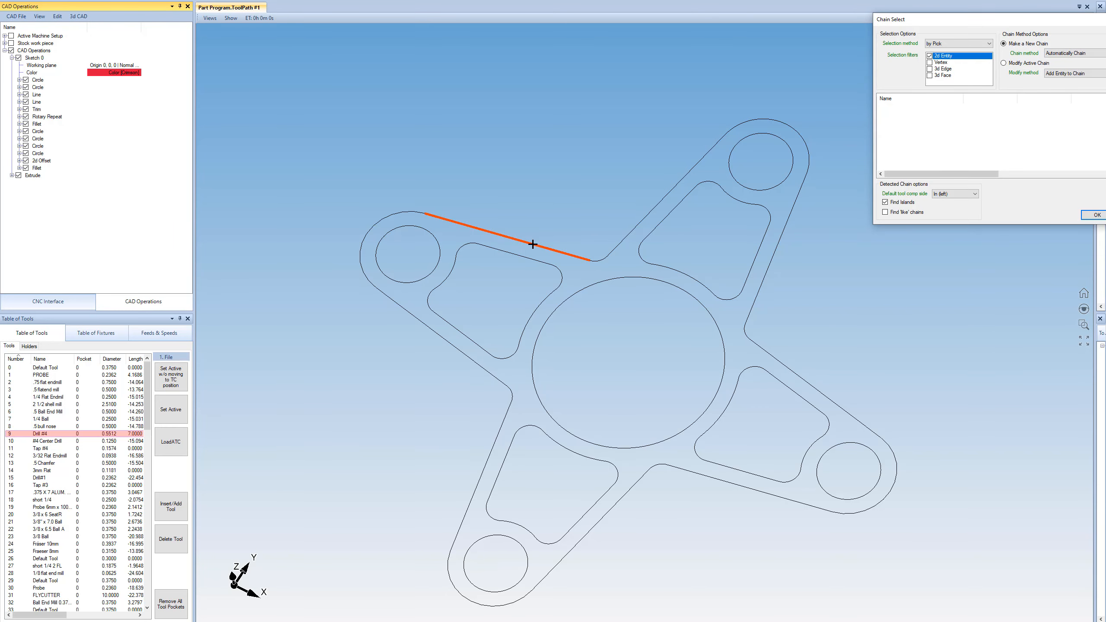
{"action": "left_click", "coordinate": [533, 244]}
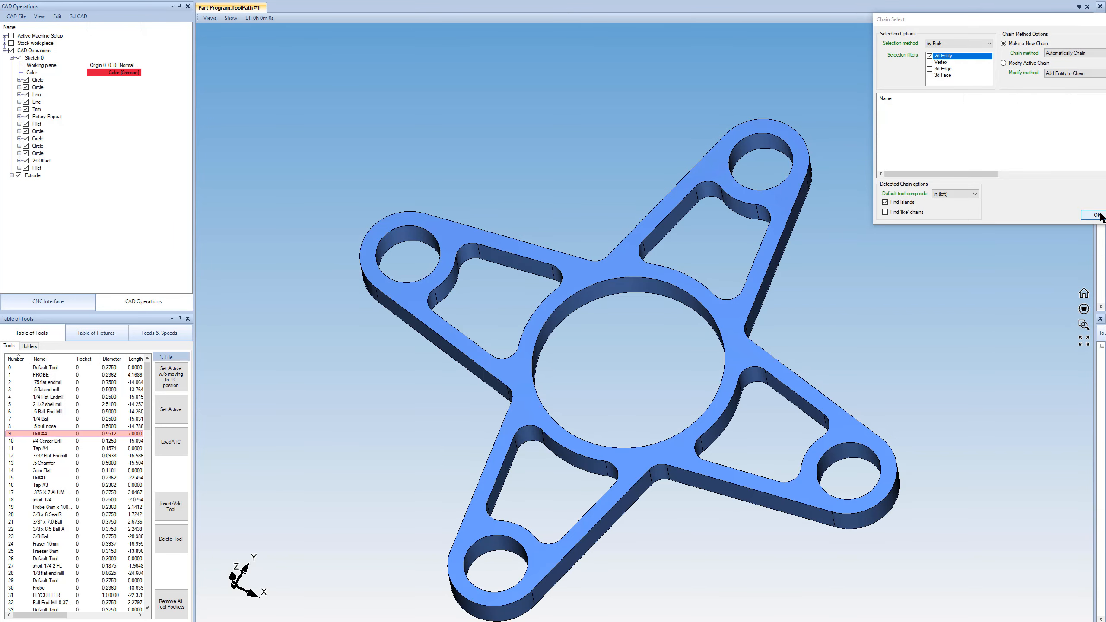
{"action": "scroll", "coordinate": [697, 300], "scroll_direction": "down", "scroll_amount": 3}
{"action": "scroll", "coordinate": [676, 384], "scroll_direction": "up", "scroll_amount": 4}
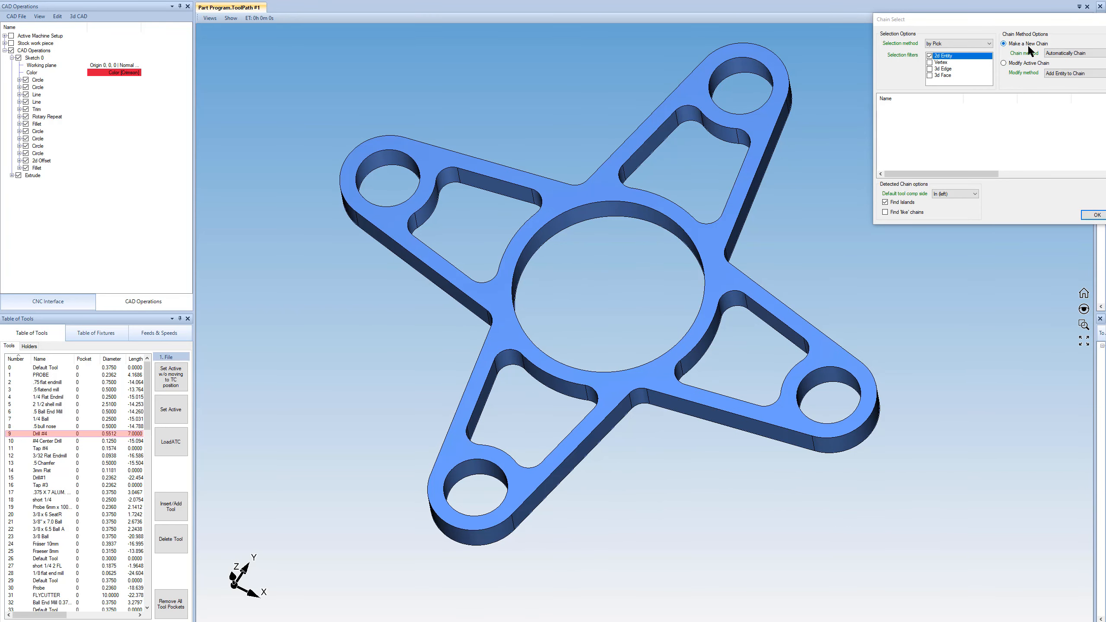
Remove the four pocket outlines from the star extrusion's chains with Remove Entity from Chain, hiding the solid while picking.
{"action": "left_click", "coordinate": [1005, 62]}
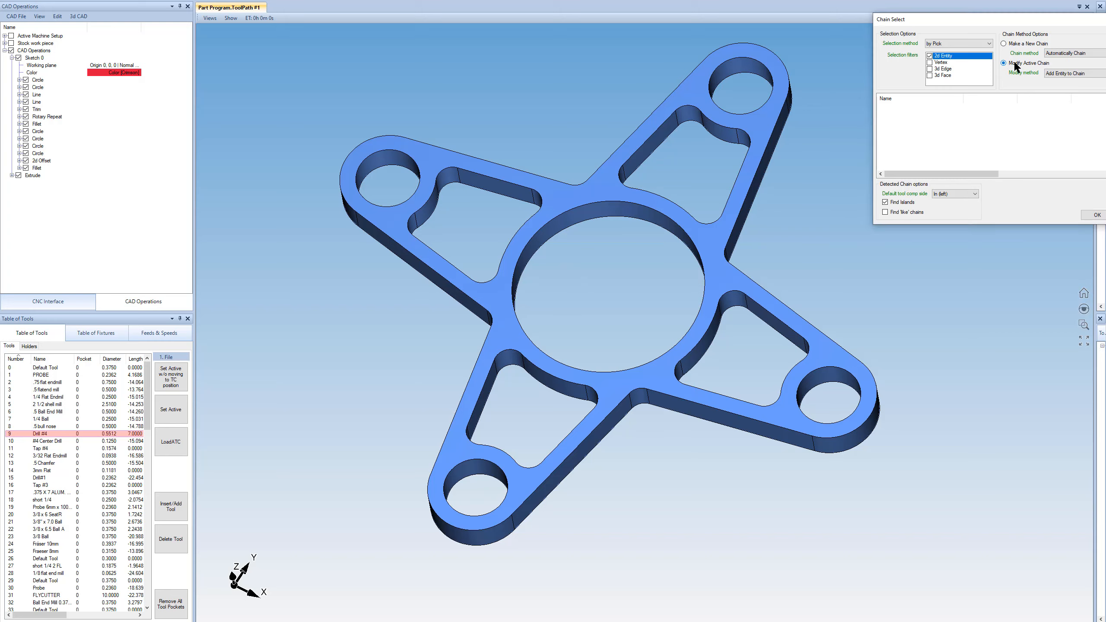
{"action": "left_click", "coordinate": [1075, 73]}
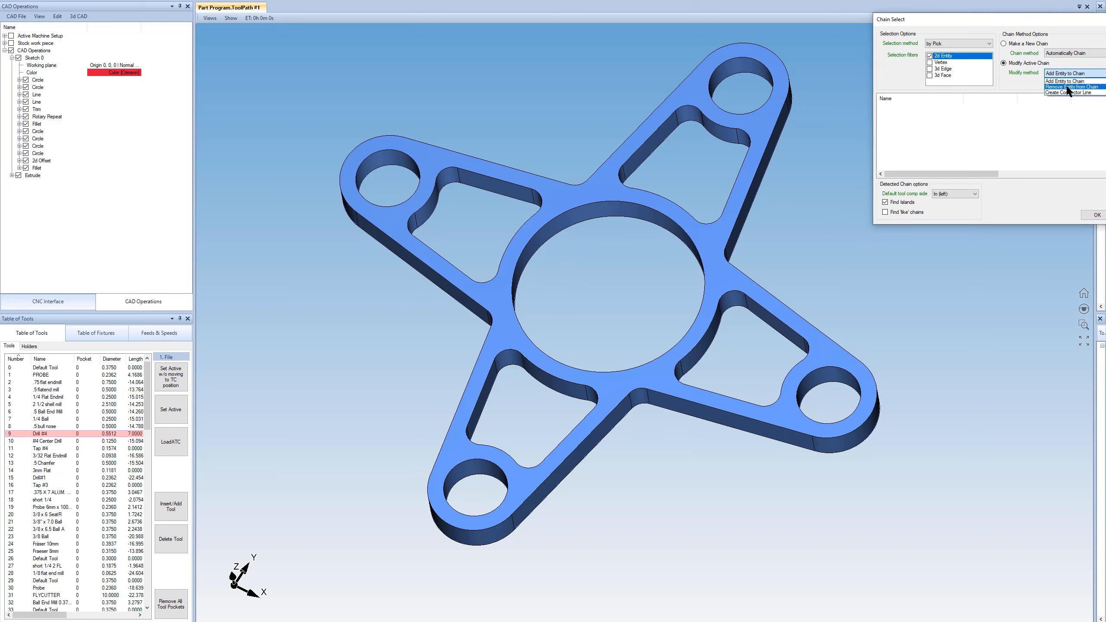
{"action": "left_click", "coordinate": [1067, 87]}
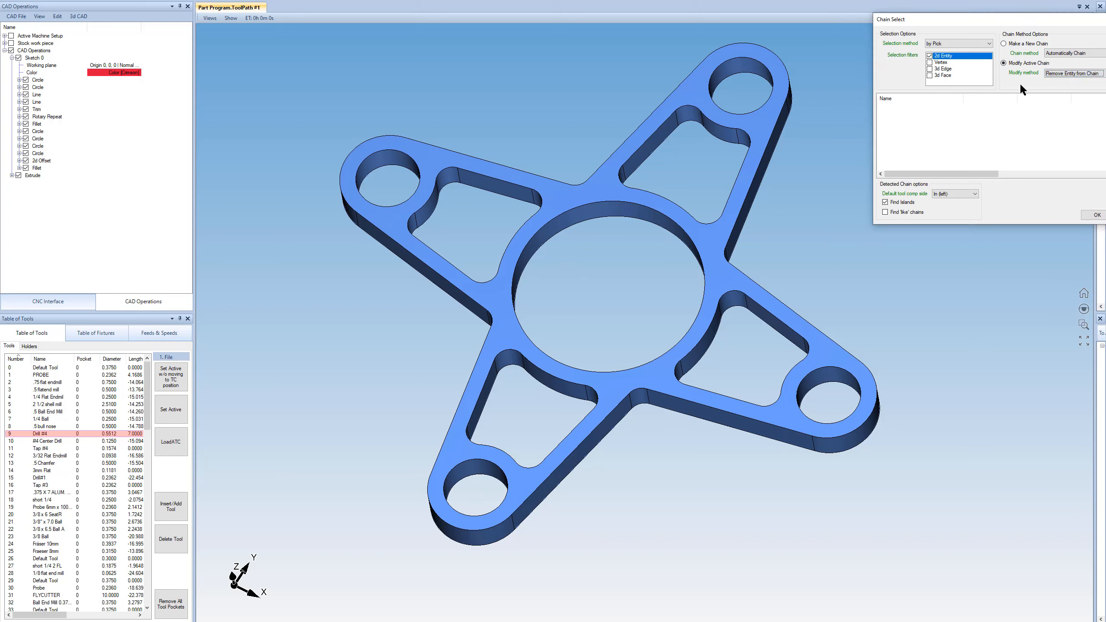
{"action": "left_click", "coordinate": [18, 176]}
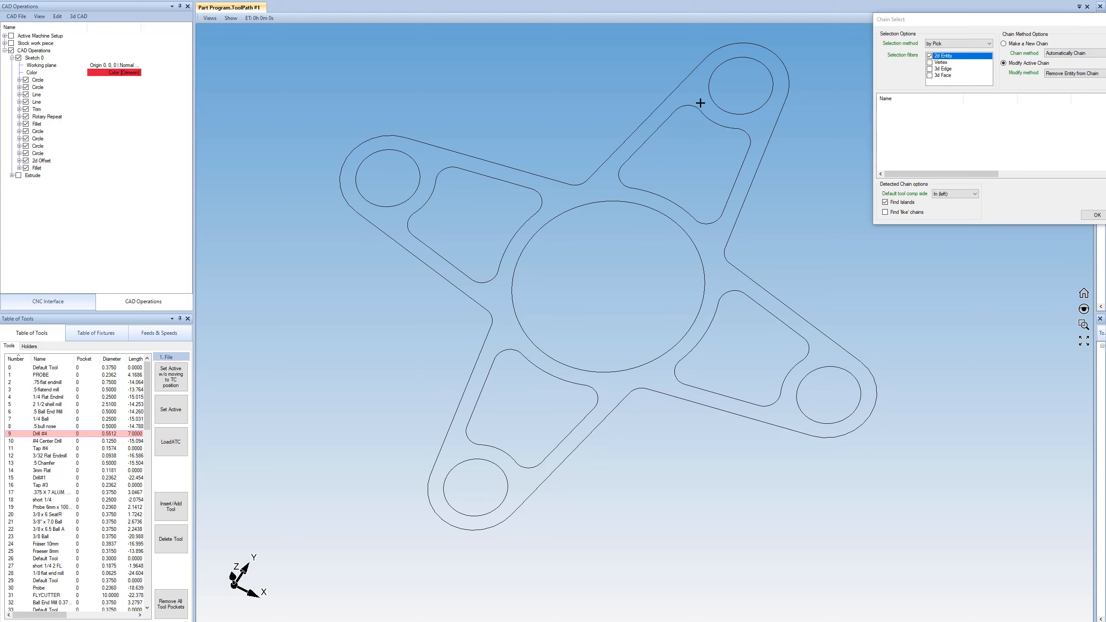
{"action": "left_click", "coordinate": [651, 137]}
{"action": "left_click", "coordinate": [766, 312]}
{"action": "left_click", "coordinate": [566, 436]}
{"action": "left_click", "coordinate": [396, 247]}
{"action": "left_click", "coordinate": [18, 175]}
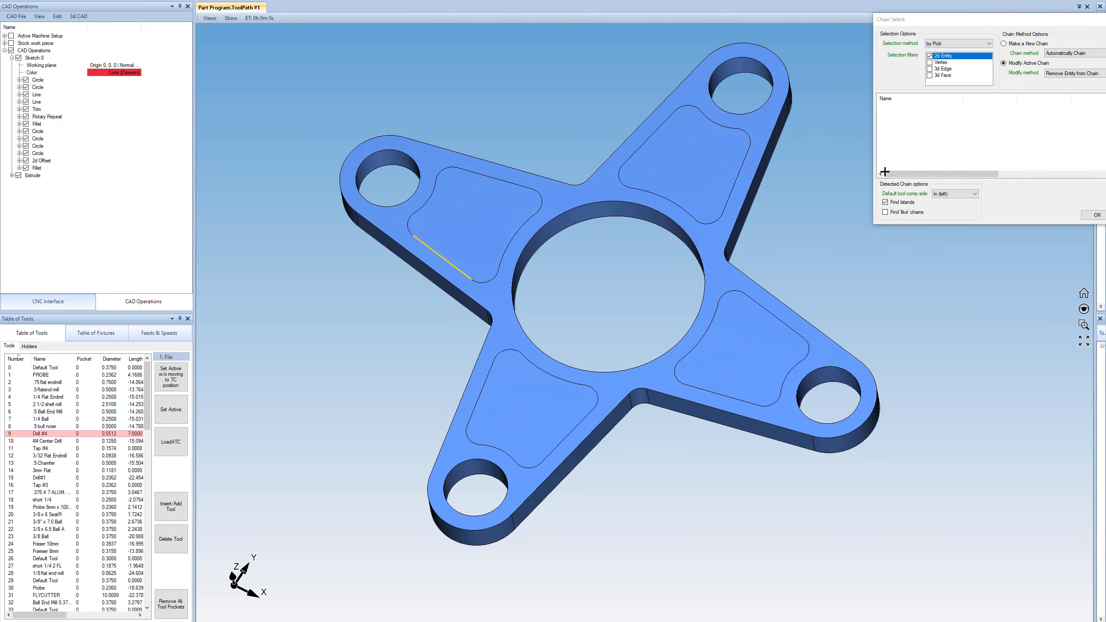
{"action": "left_click", "coordinate": [1097, 215]}
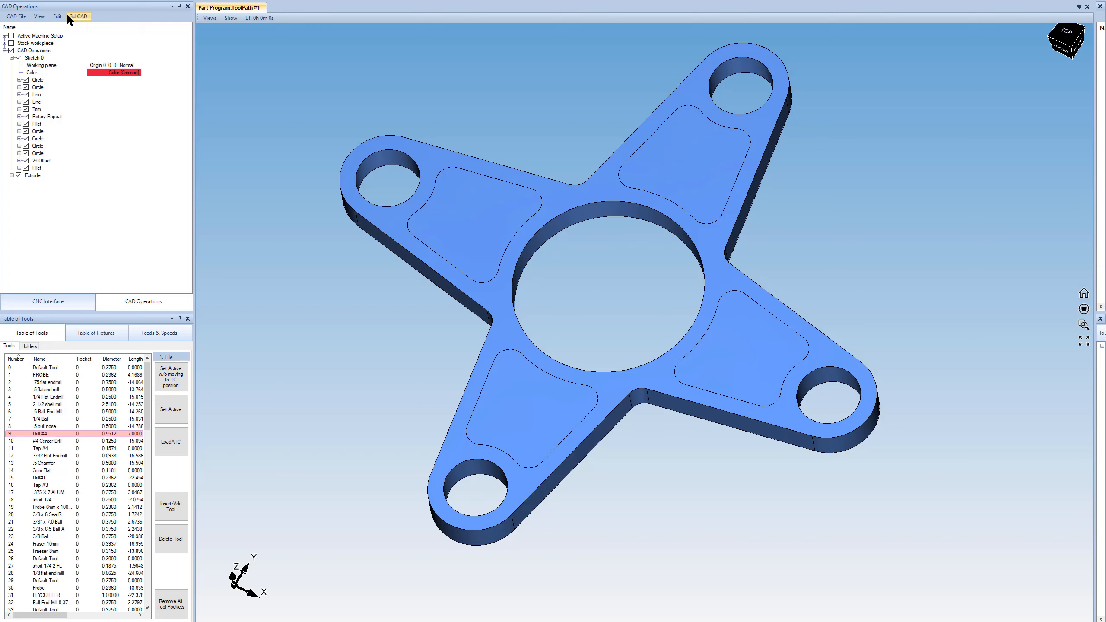
Create a second extrusion from the four pocket outlines, hiding the star extrusion while picking and showing it again.
{"action": "left_click", "coordinate": [78, 16]}
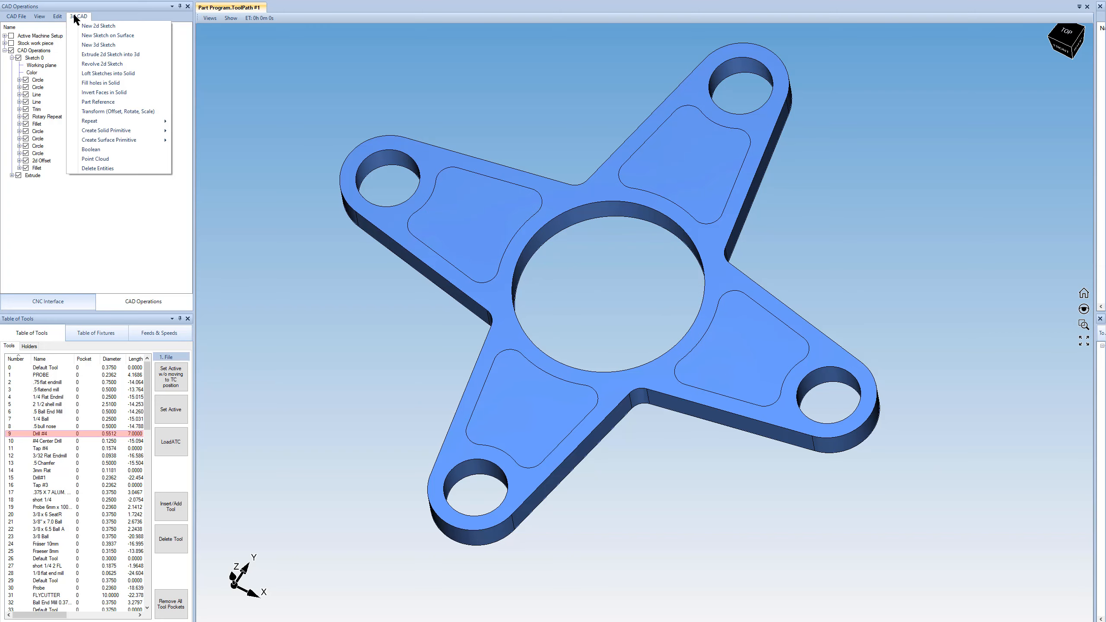
{"action": "left_click", "coordinate": [110, 55]}
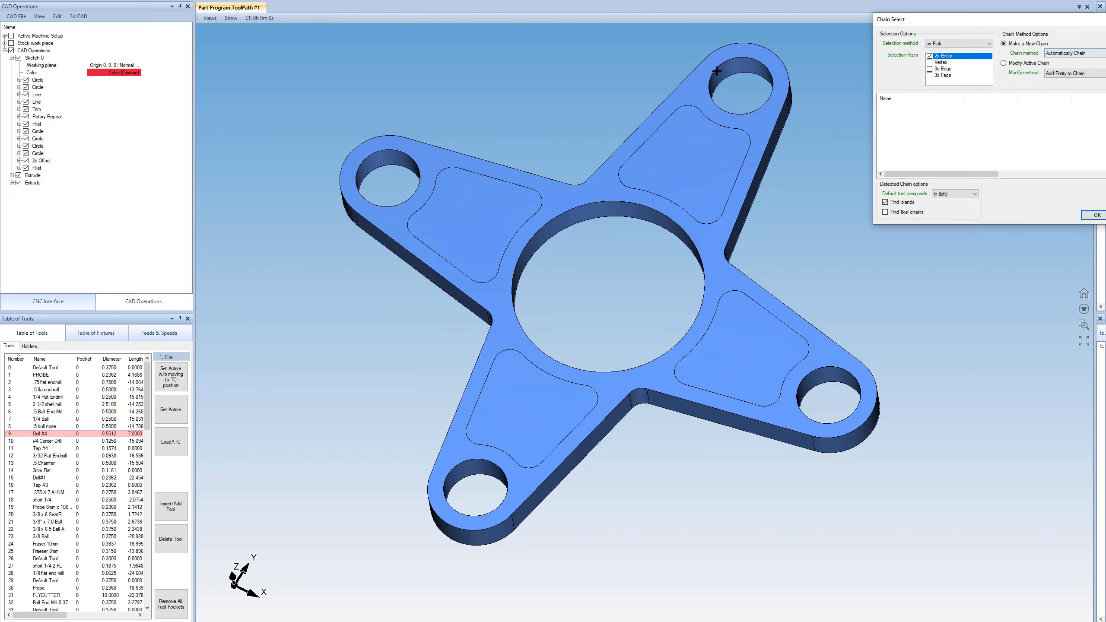
{"action": "left_click", "coordinate": [19, 175]}
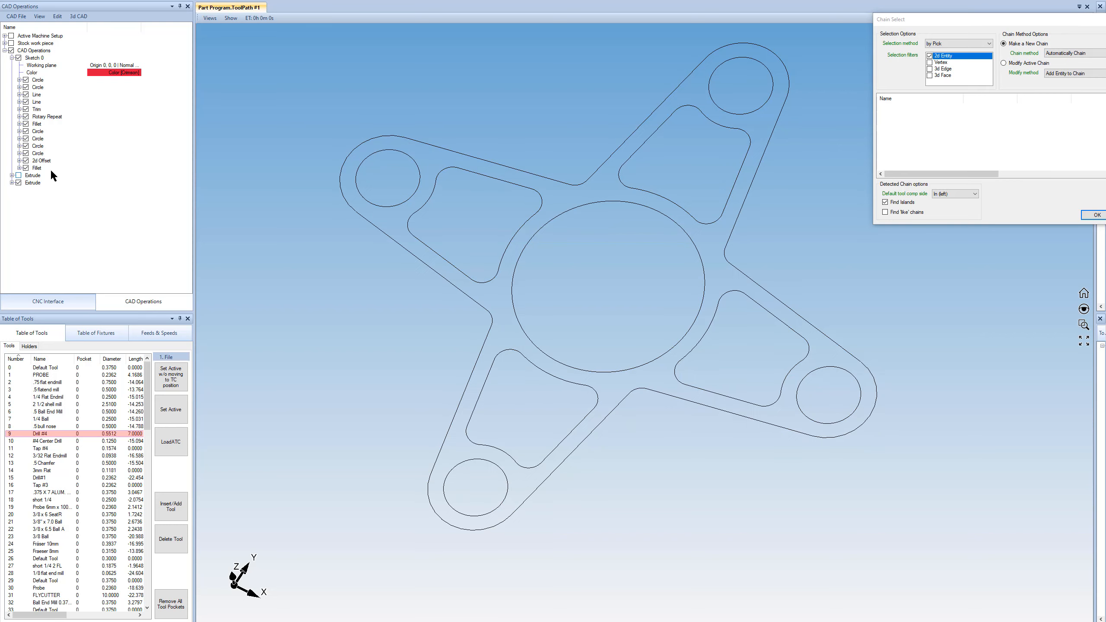
{"action": "left_click", "coordinate": [478, 174]}
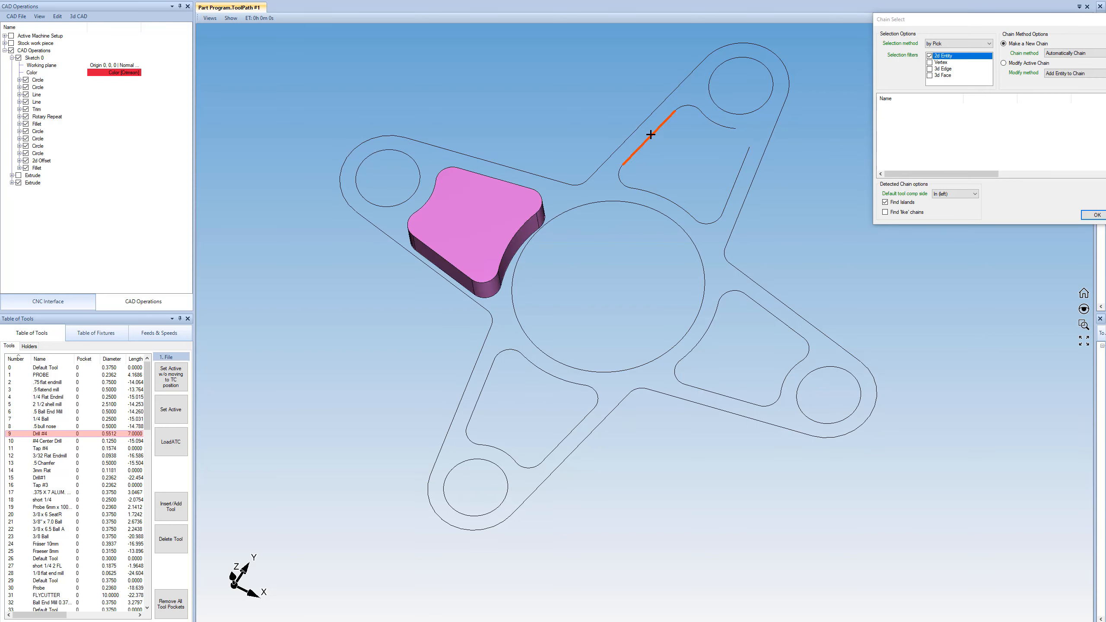
{"action": "left_click", "coordinate": [655, 132]}
{"action": "left_click", "coordinate": [766, 313]}
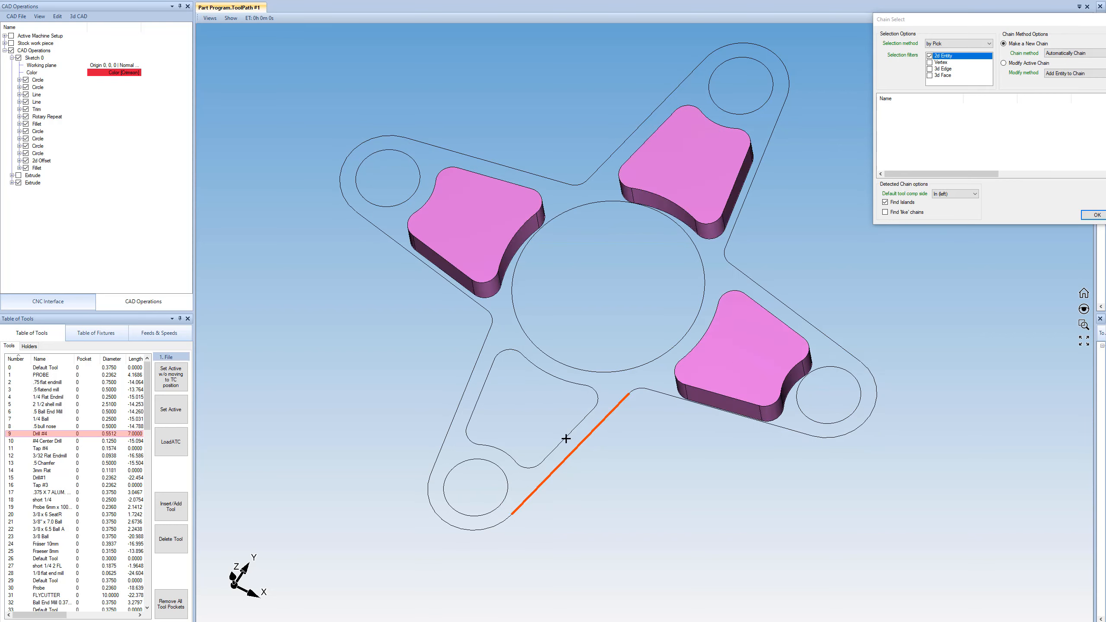
{"action": "left_click", "coordinate": [564, 436]}
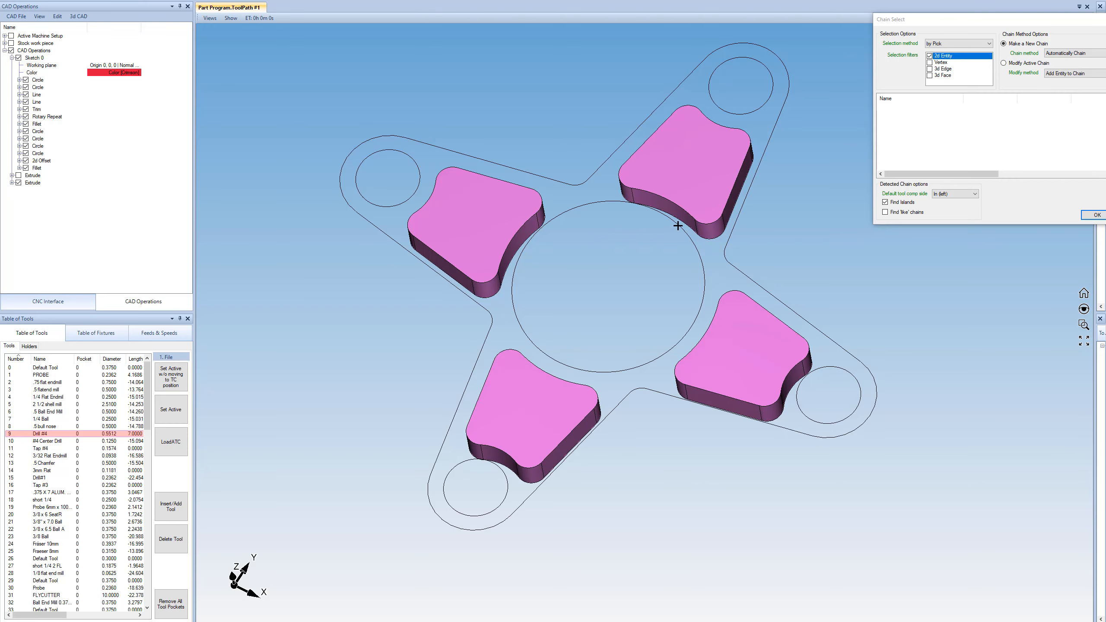
{"action": "left_click", "coordinate": [1089, 214]}
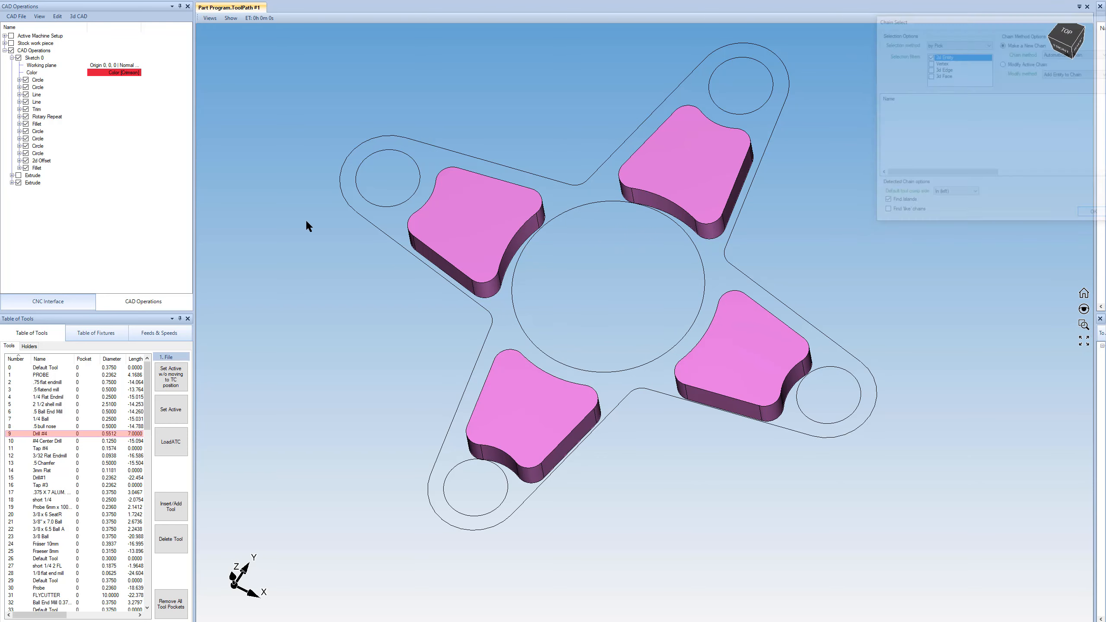
{"action": "left_click", "coordinate": [18, 175]}
Set the pocket extrusion's ExtrudeOption to Subtract.
{"action": "left_click", "coordinate": [11, 183]}
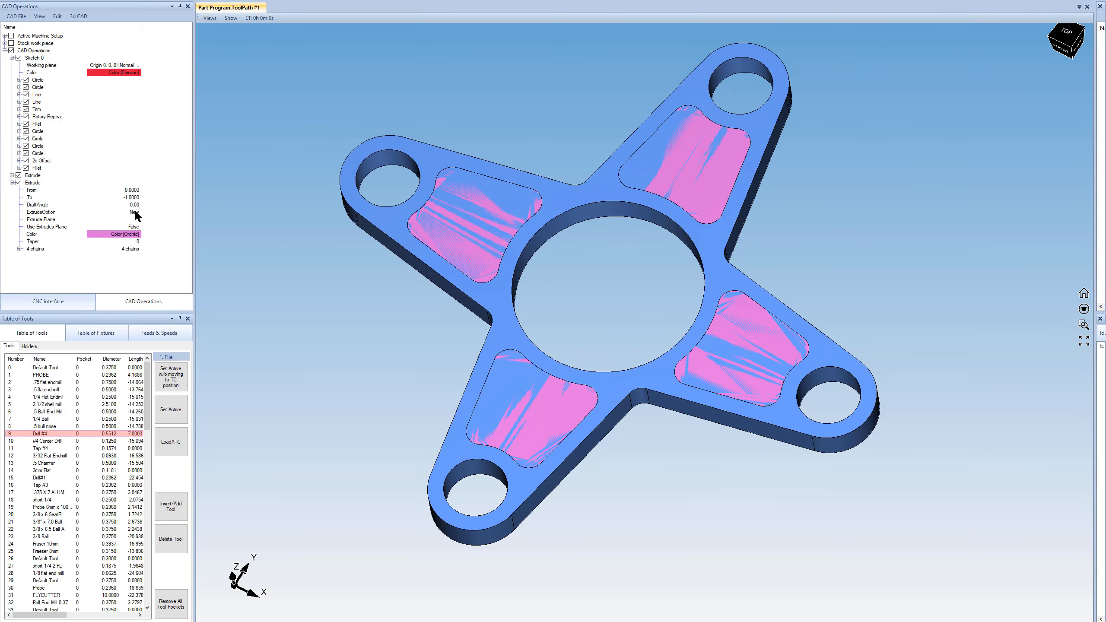
{"action": "left_click", "coordinate": [132, 213]}
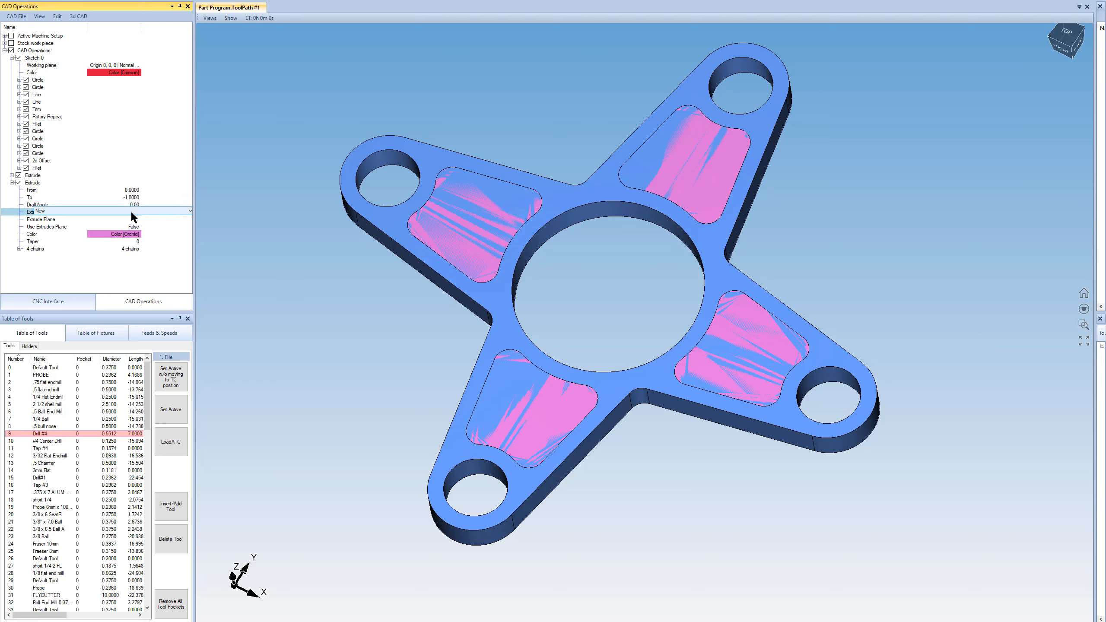
{"action": "left_click", "coordinate": [130, 211]}
{"action": "left_click", "coordinate": [107, 225]}
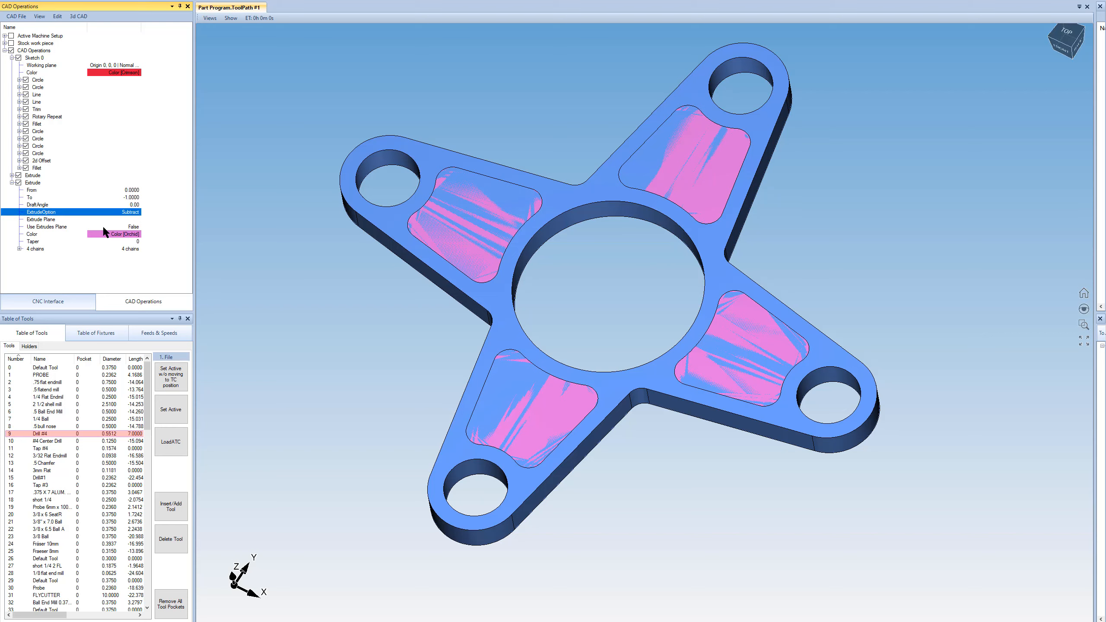
Set the To depth of the subtracting pocket extrusion to -0.25 so the arm pockets no longer cut through.
{"action": "left_click", "coordinate": [93, 277]}
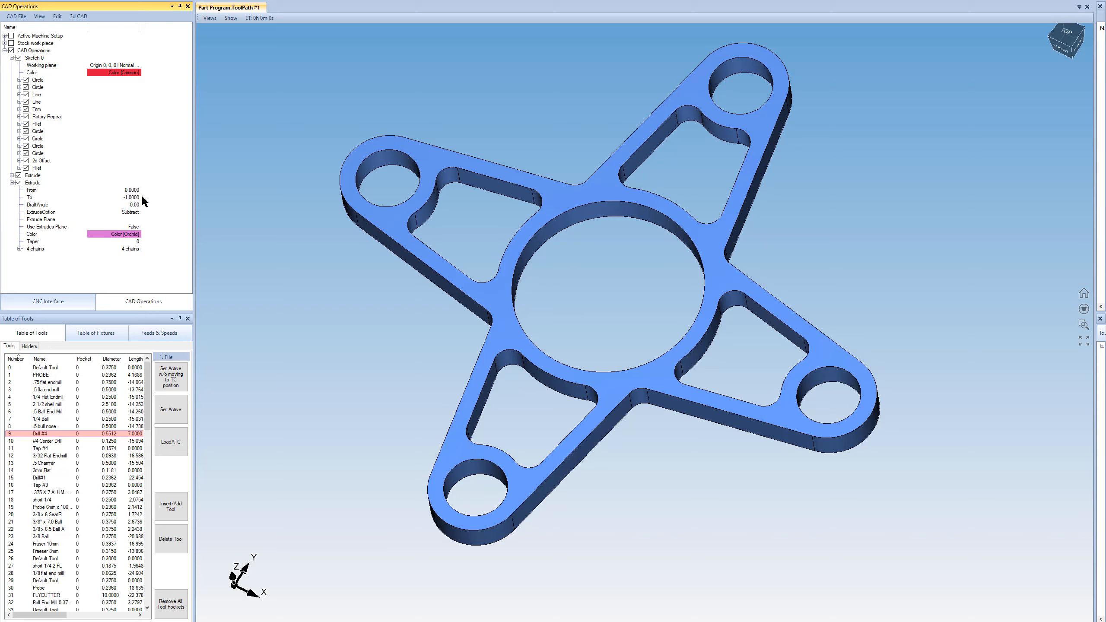
{"action": "left_click", "coordinate": [12, 183]}
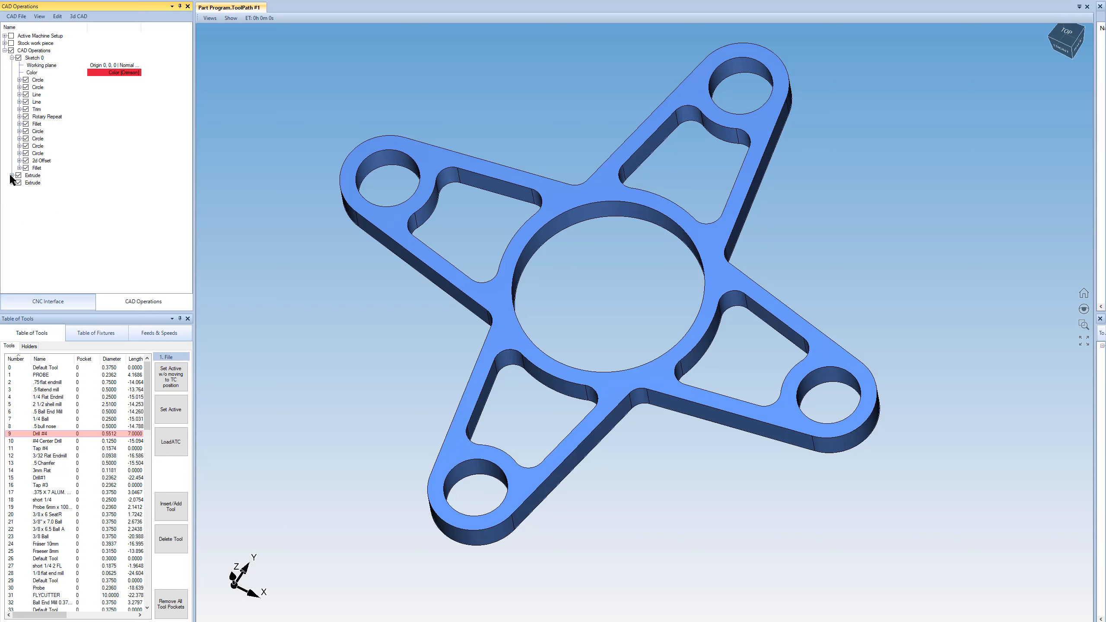
{"action": "left_click", "coordinate": [11, 175]}
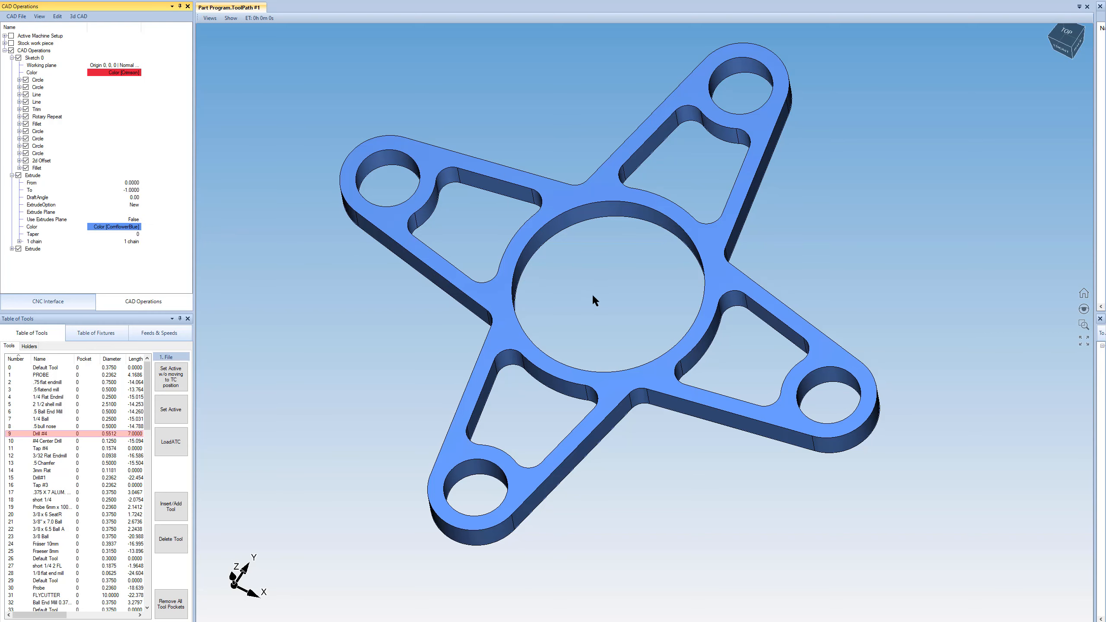
{"action": "middle_click_drag", "start_coordinate": [587, 299], "coordinate": [597, 237]}
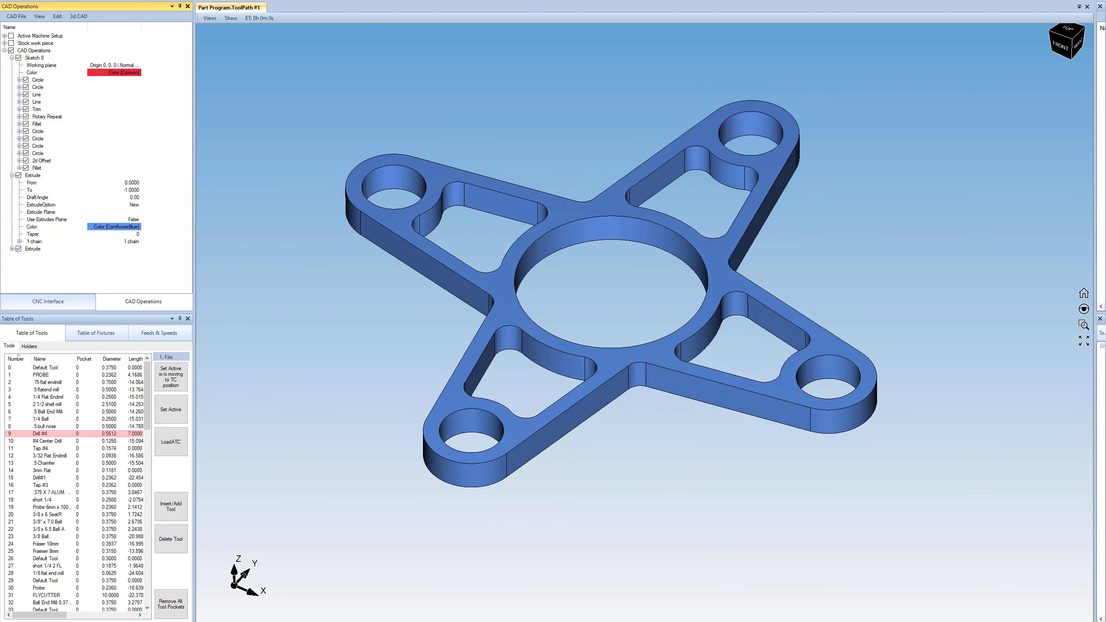
{"action": "left_click", "coordinate": [12, 175]}
{"action": "left_click", "coordinate": [12, 183]}
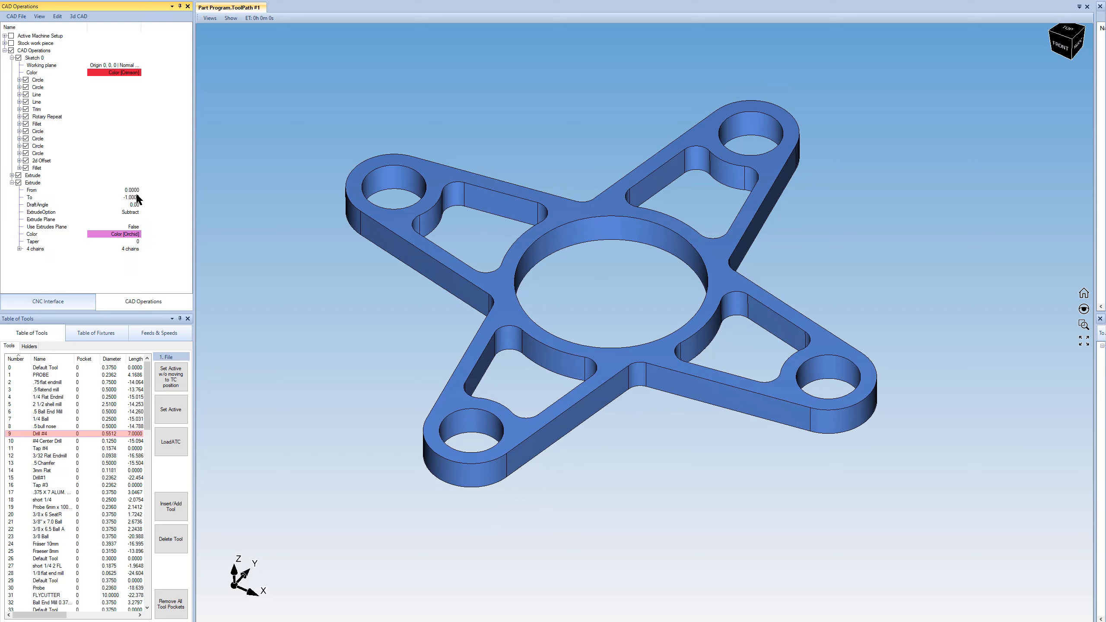
{"action": "left_click", "coordinate": [132, 197]}
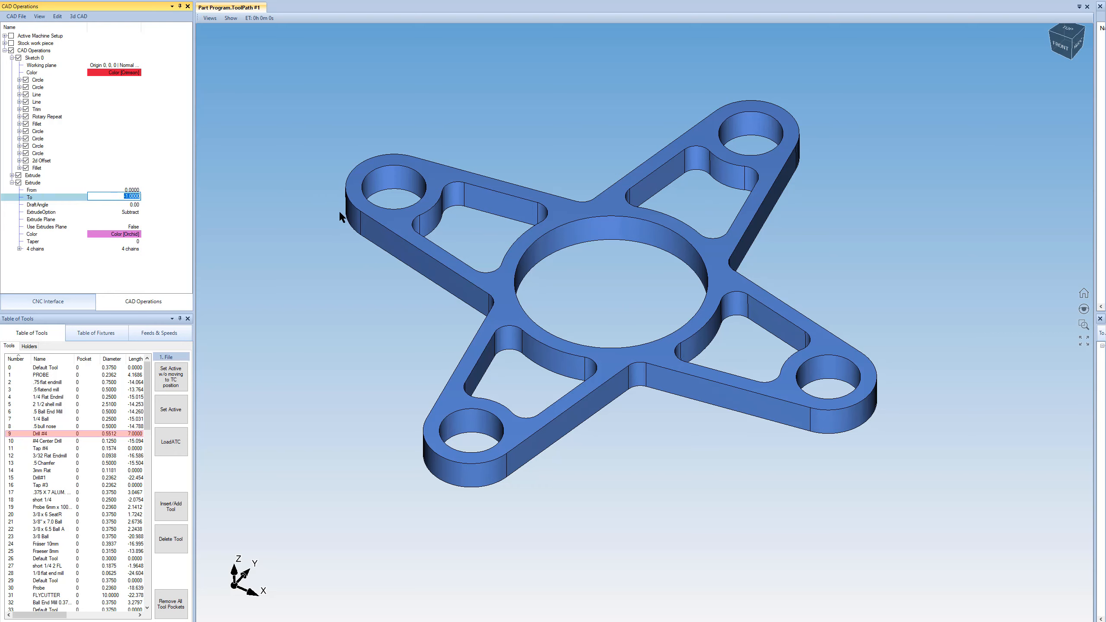
{"action": "type", "text": "-.25"}
{"action": "key", "text": "Return"}
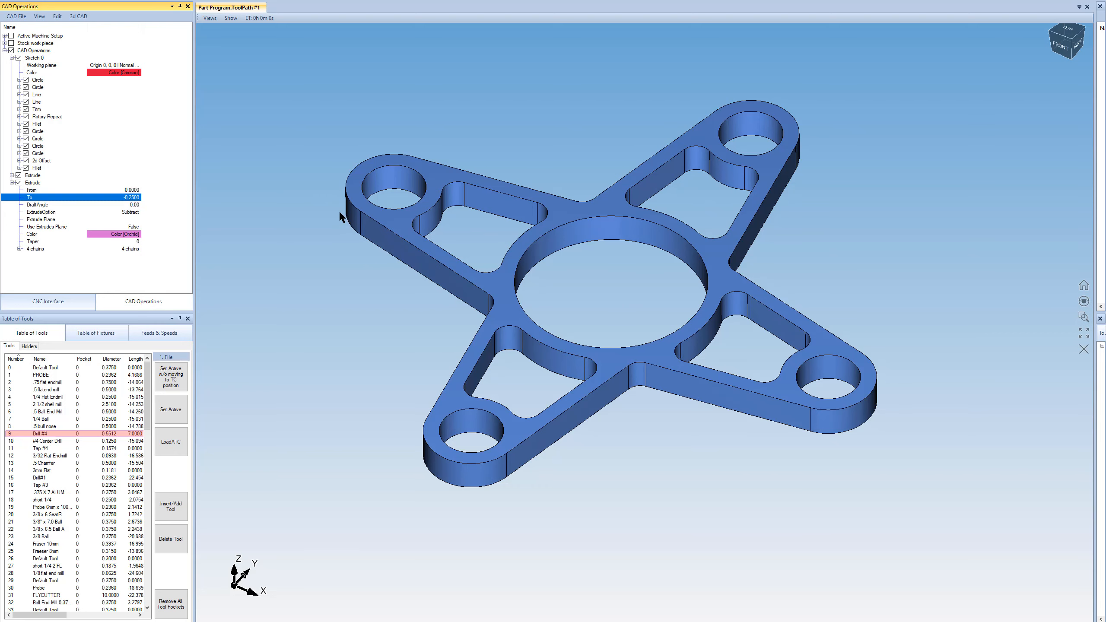
{"action": "scroll", "coordinate": [568, 243], "scroll_direction": "up", "scroll_amount": 3}
{"action": "middle_click_drag", "start_coordinate": [567, 242], "coordinate": [540, 276]}
{"action": "middle_click_drag", "start_coordinate": [587, 355], "coordinate": [603, 327]}
{"action": "scroll", "coordinate": [603, 327], "scroll_direction": "down", "scroll_amount": 2}
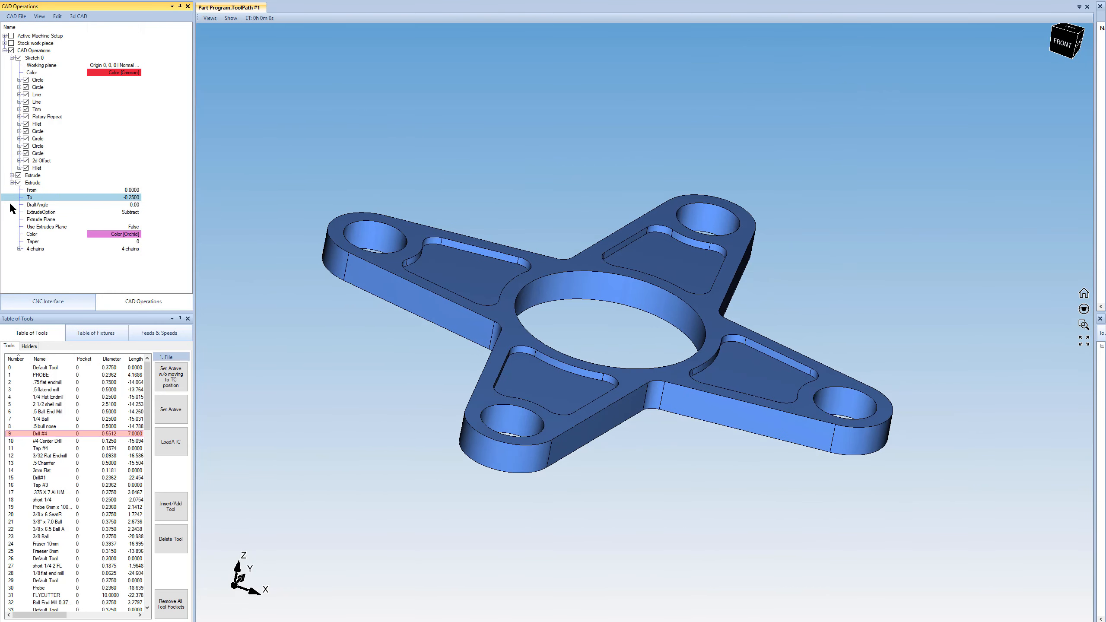
Duplicate the subtracting pocket extrusion within CAD Operations.
{"action": "left_click", "coordinate": [12, 183]}
{"action": "left_click", "coordinate": [38, 183]}
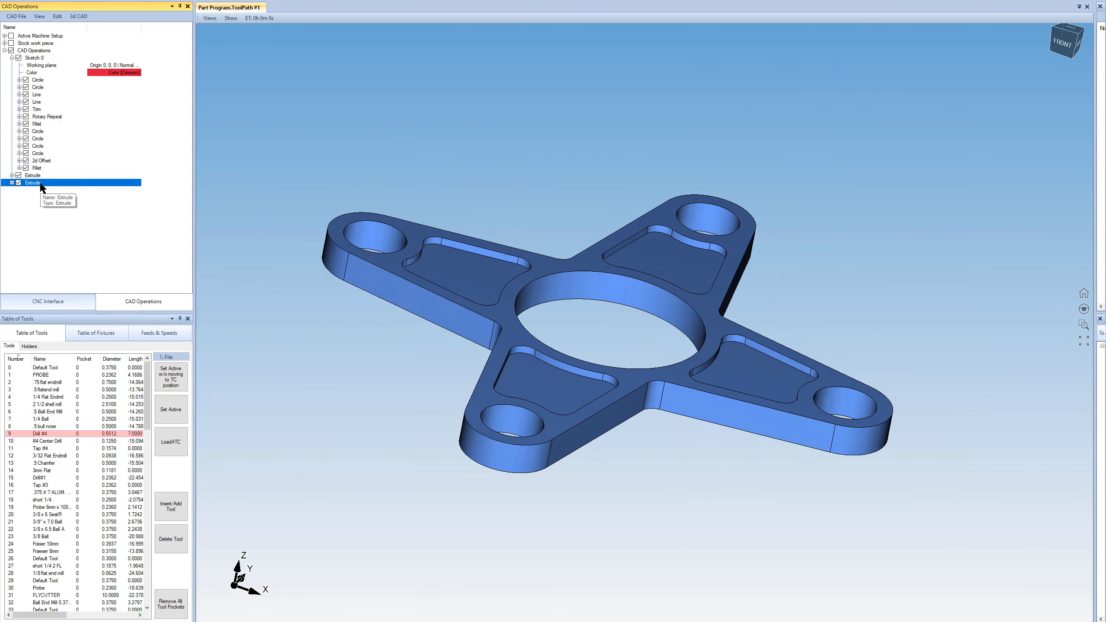
{"action": "left_click", "coordinate": [33, 52]}
{"action": "key", "text": "ctrl+v"}
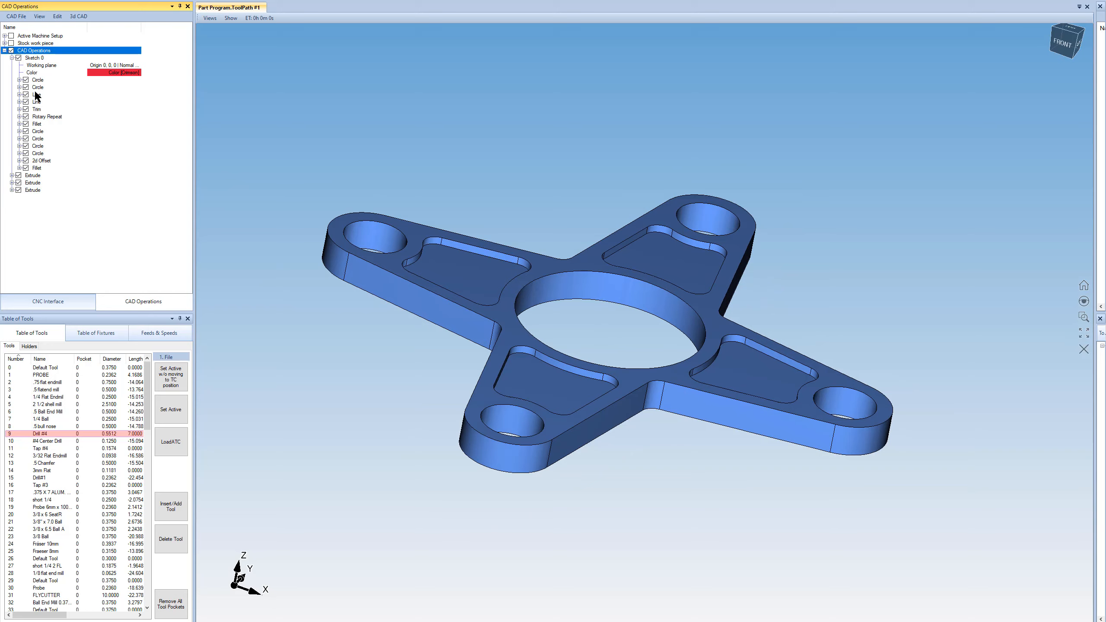
Set the copied pocket extrusion's From to -0.75 and To to -1 to cut matching pockets into the underside.
{"action": "left_click", "coordinate": [11, 191]}
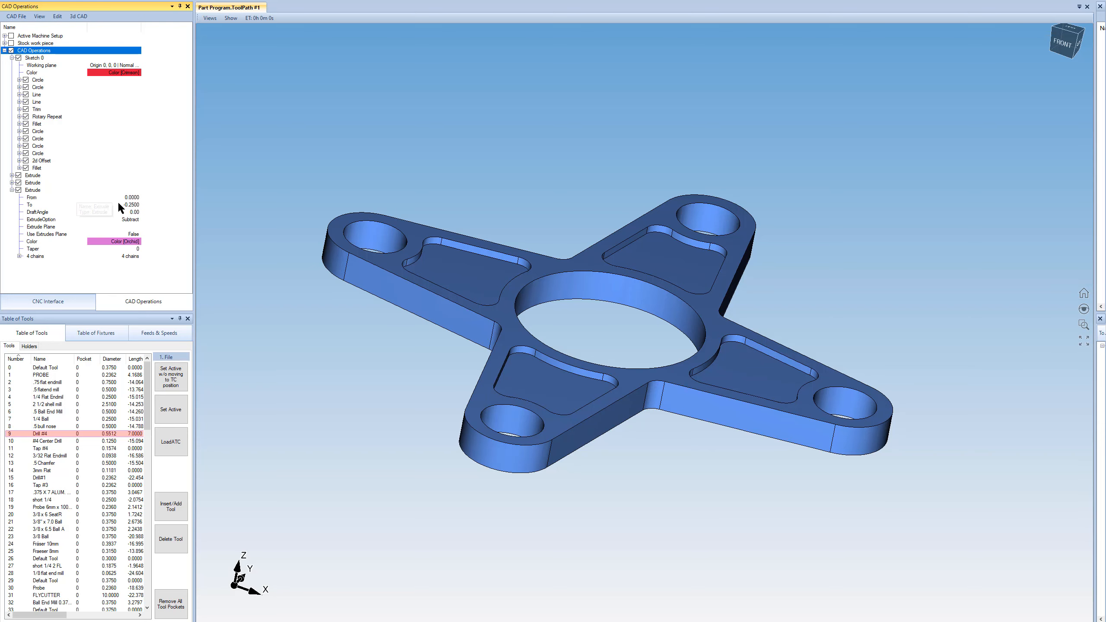
{"action": "middle_click_drag", "start_coordinate": [510, 276], "coordinate": [500, 289]}
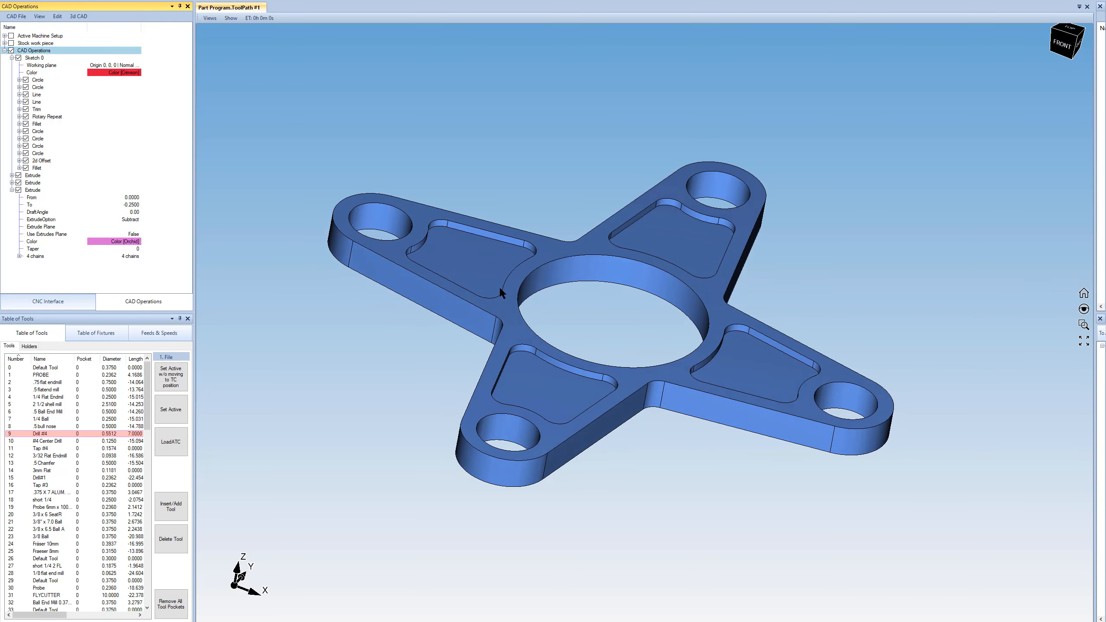
{"action": "left_click", "coordinate": [132, 197]}
{"action": "type", "text": "-0.75"}
{"action": "key", "text": "Return"}
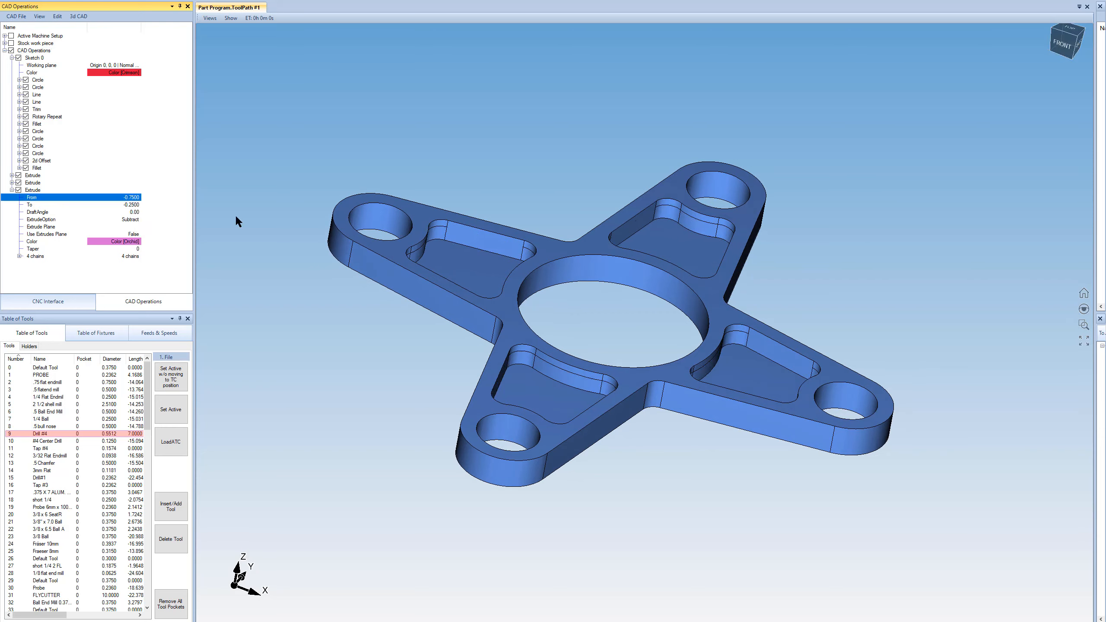
{"action": "left_click", "coordinate": [132, 205]}
{"action": "type", "text": "-"}
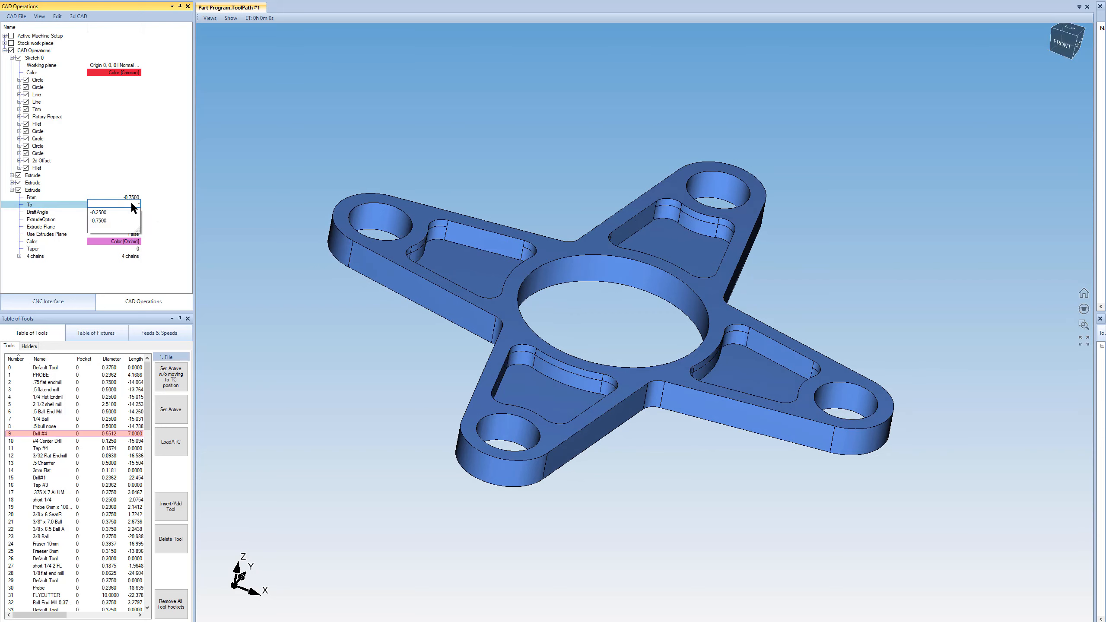
{"action": "type", "text": "1"}
{"action": "key", "text": "Return"}
{"action": "mouse_move", "coordinate": [571, 352]}
{"action": "middle_mouse_down"}
{"action": "mouse_move", "coordinate": [605, 221]}
{"action": "mouse_move", "coordinate": [569, 368]}
{"action": "middle_mouse_up"}
Compare the two pocket extrusions' depth settings and examine the pockets on the part's upper and lower faces.
{"action": "left_click", "coordinate": [12, 183]}
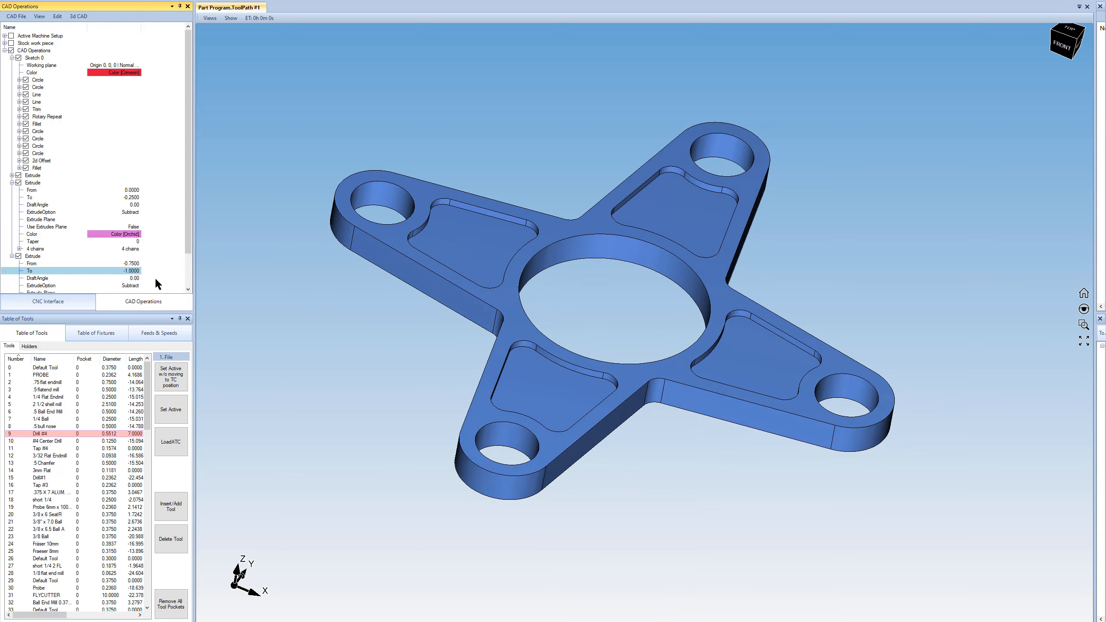
{"action": "middle_click_drag", "start_coordinate": [554, 312], "coordinate": [598, 178]}
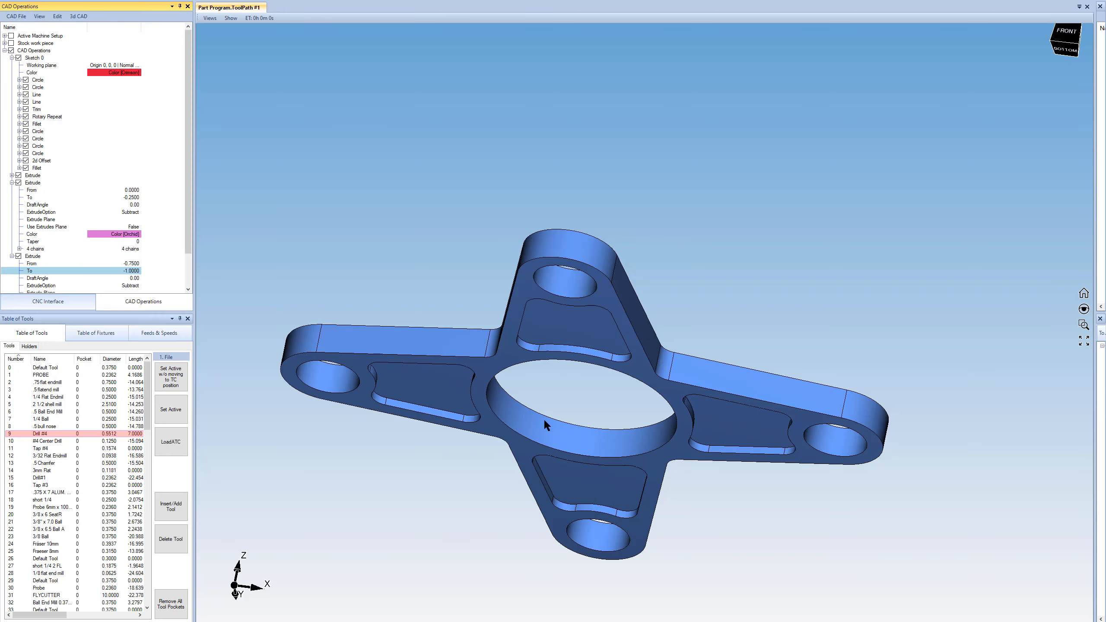
{"action": "scroll", "coordinate": [558, 466], "scroll_direction": "up", "scroll_amount": 3}
{"action": "scroll", "coordinate": [569, 394], "scroll_direction": "down", "scroll_amount": 4}
{"action": "middle_click_drag", "start_coordinate": [569, 394], "coordinate": [553, 437]}
{"action": "scroll", "coordinate": [595, 321], "scroll_direction": "up", "scroll_amount": 3}
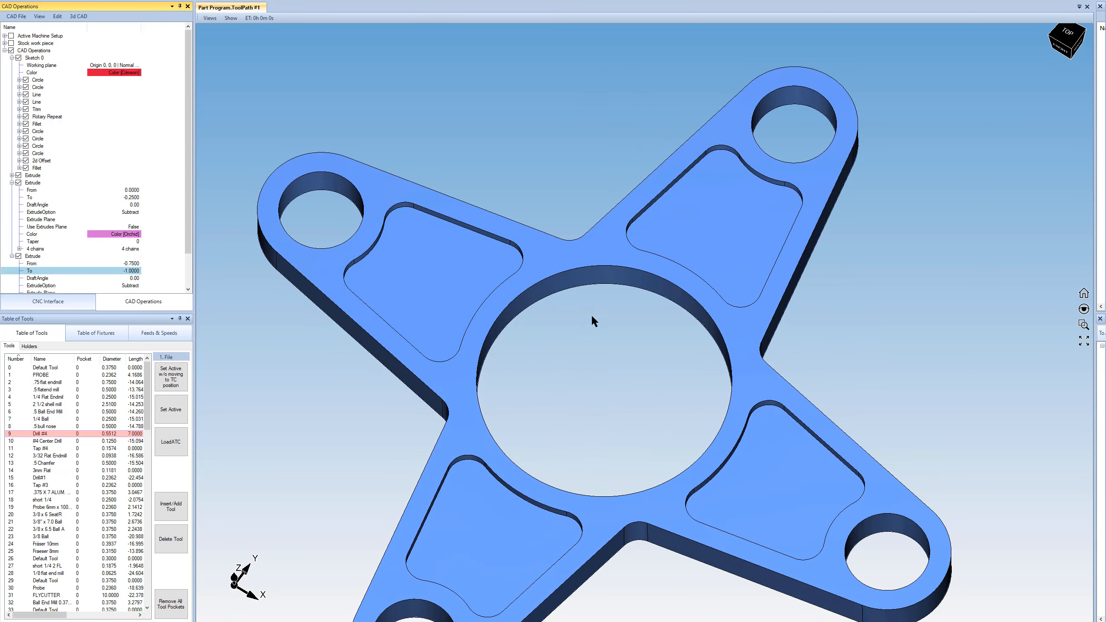
{"action": "scroll", "coordinate": [593, 320], "scroll_direction": "down", "scroll_amount": 3}
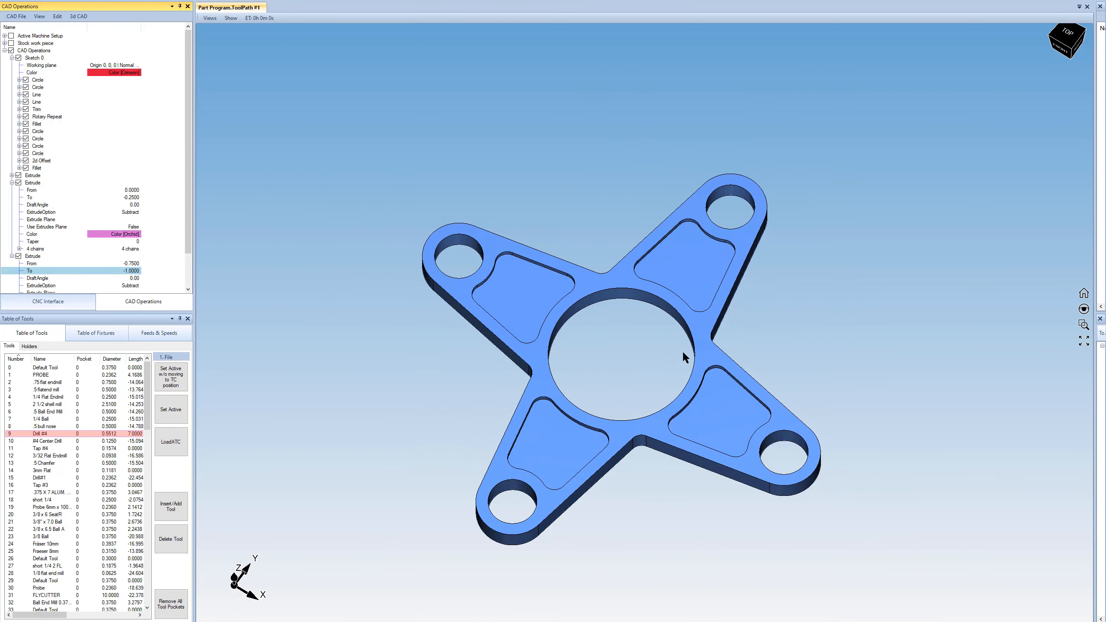
{"action": "middle_click_drag", "start_coordinate": [683, 353], "coordinate": [645, 384]}
{"action": "scroll", "coordinate": [647, 391], "scroll_direction": "up", "scroll_amount": 2}
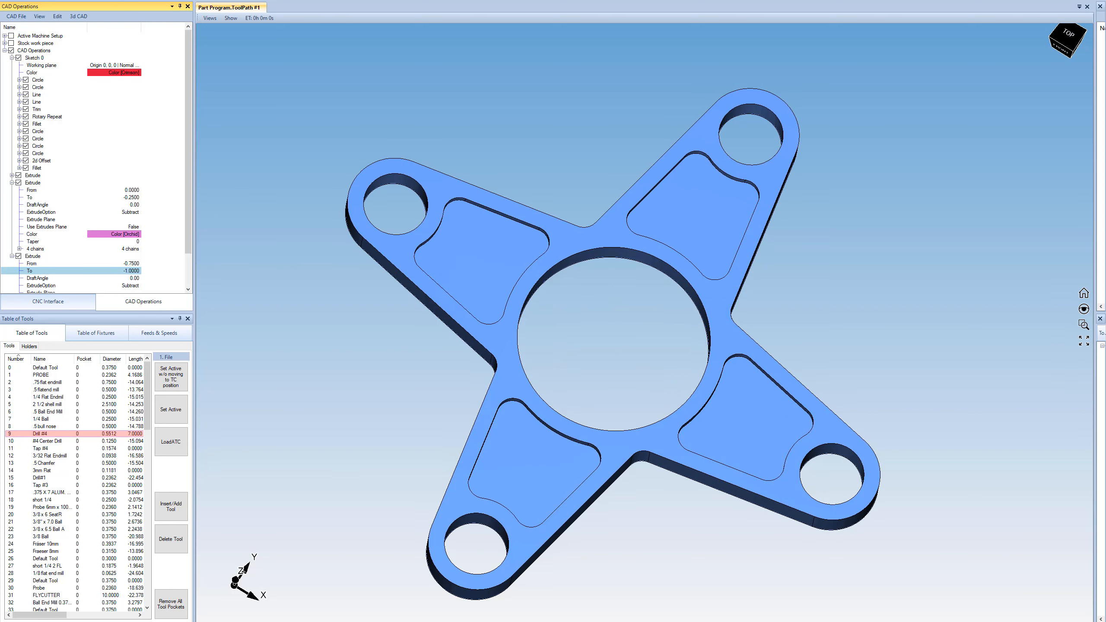
Set the radius of the pocket outlines' fillet, the last operation in Sketch 0, to 0.1.
{"action": "left_click", "coordinate": [12, 183]}
{"action": "left_click", "coordinate": [12, 190]}
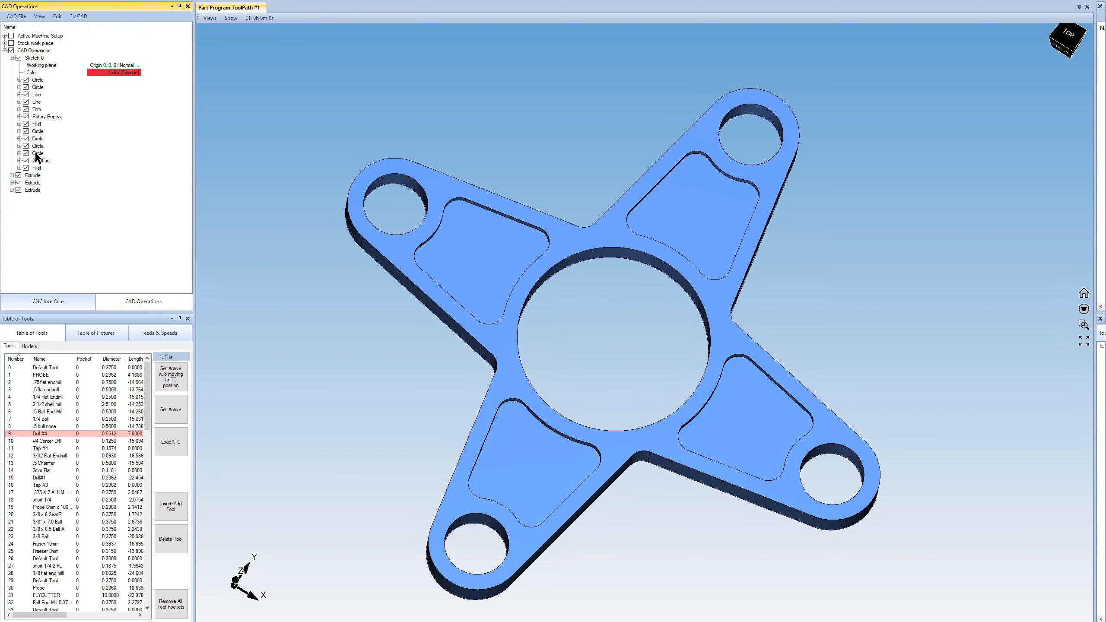
{"action": "left_click", "coordinate": [19, 168]}
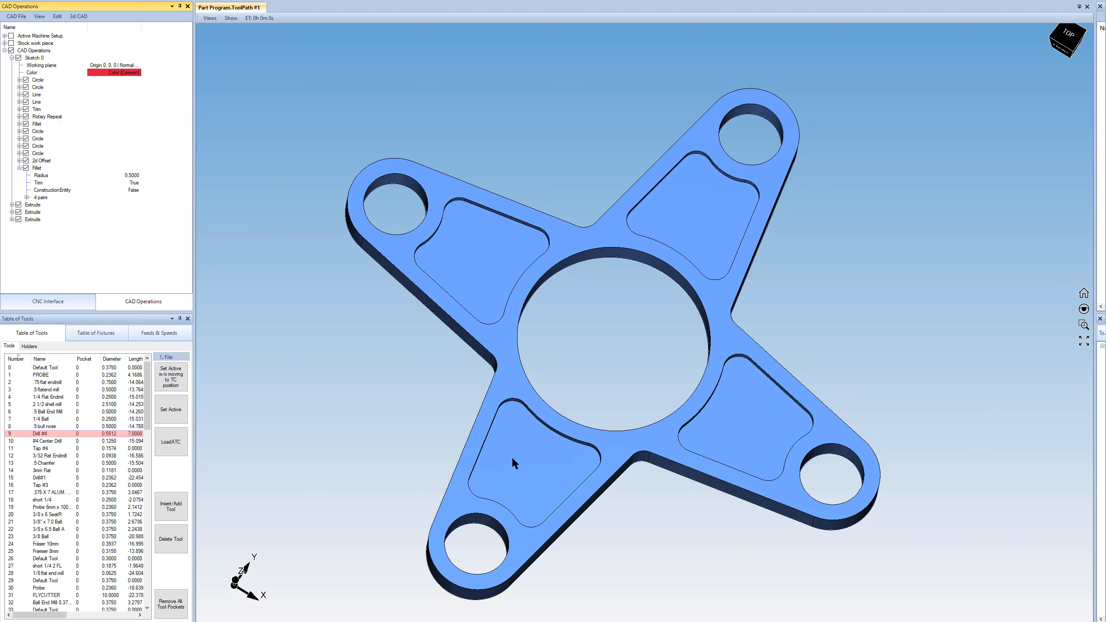
{"action": "middle_click_drag", "start_coordinate": [641, 308], "coordinate": [593, 284]}
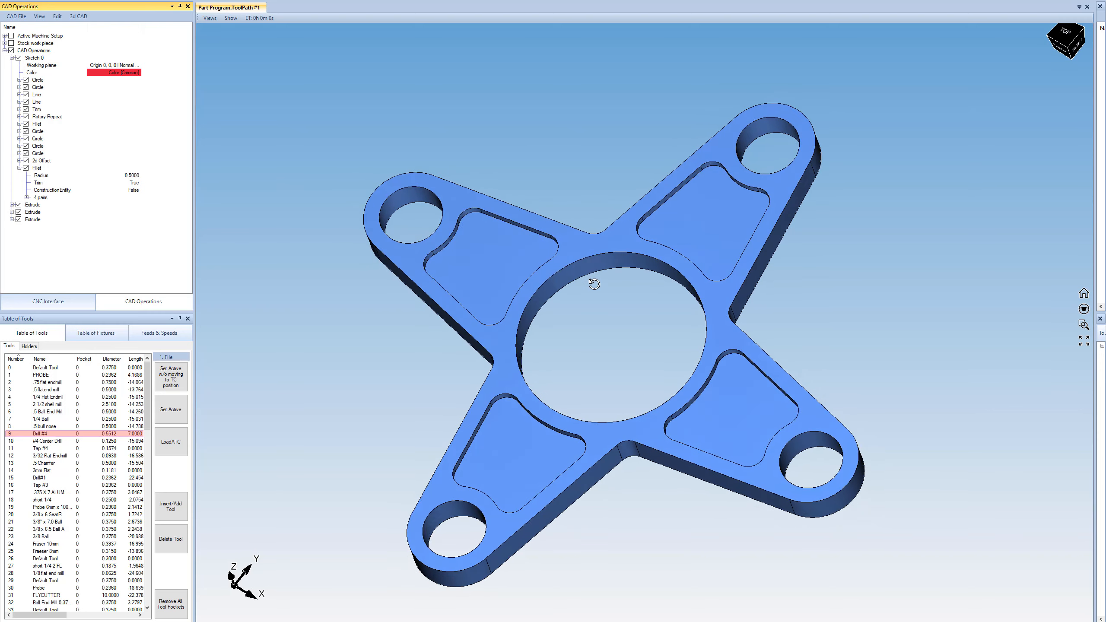
{"action": "left_click", "coordinate": [132, 175]}
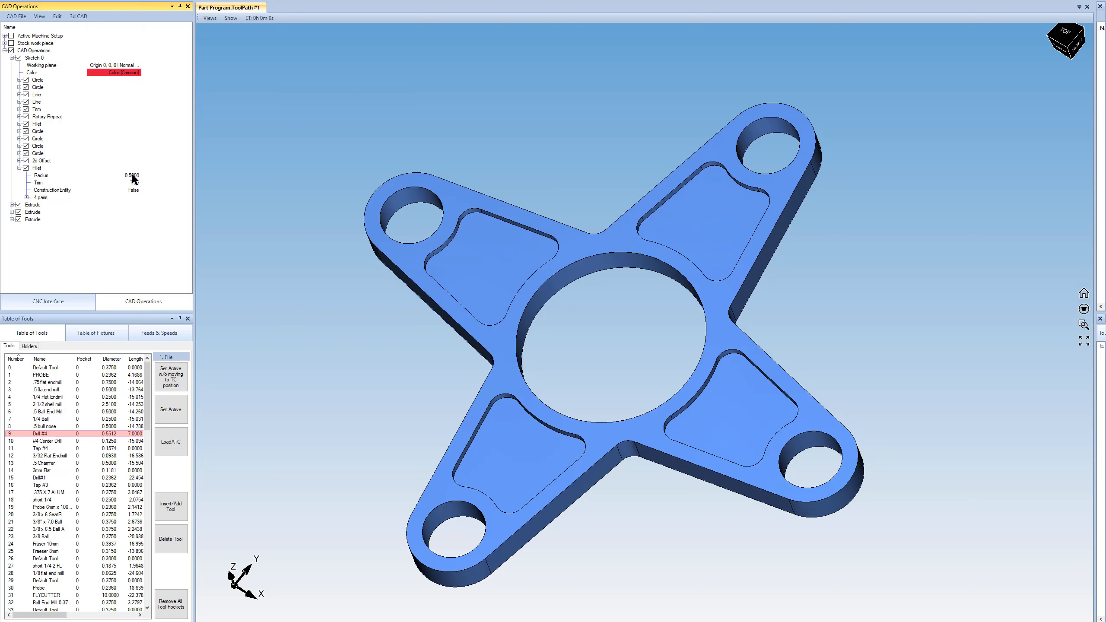
{"action": "key", "text": "BackSpace"}
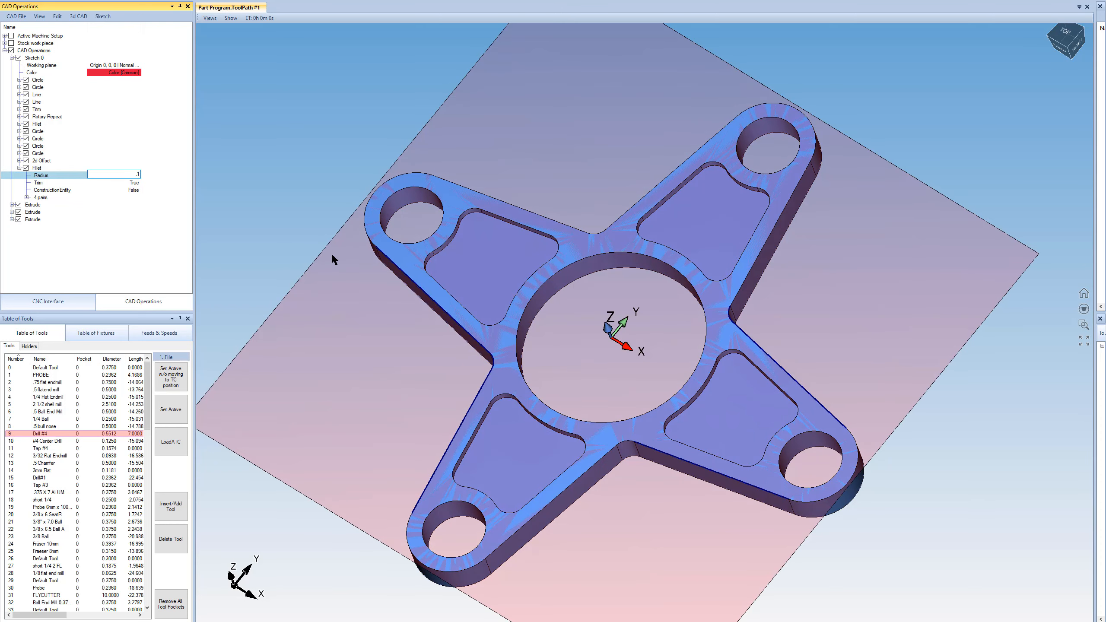
{"action": "type", "text": ".1"}
{"action": "key", "text": "Return"}
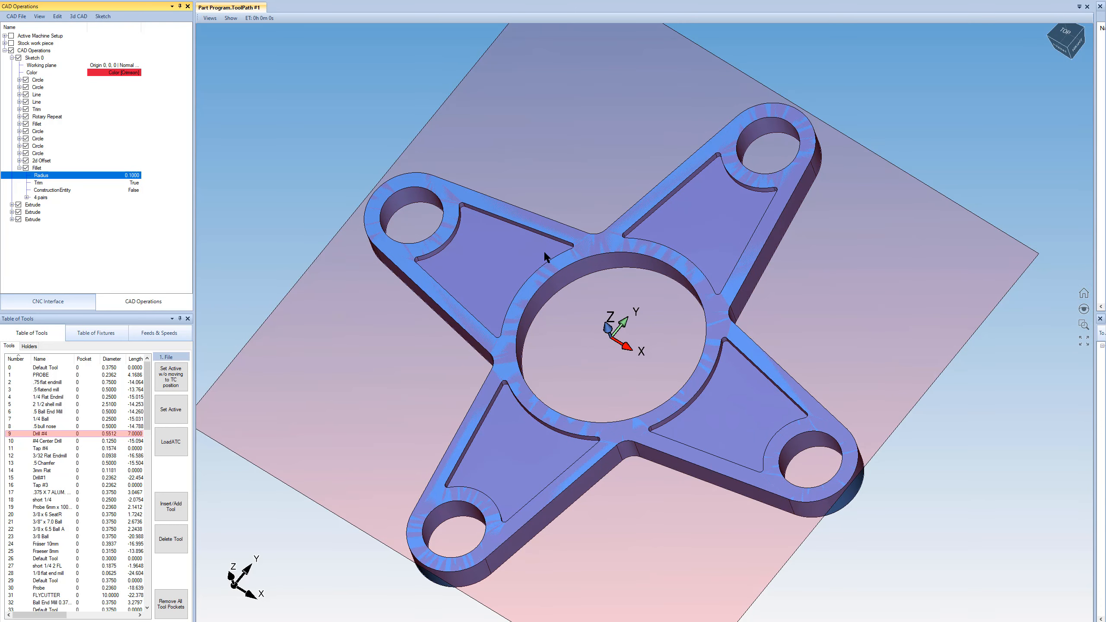
{"action": "left_click", "coordinate": [515, 265]}
{"action": "mouse_move", "coordinate": [512, 288]}
{"action": "middle_mouse_down"}
{"action": "mouse_move", "coordinate": [553, 328]}
{"action": "mouse_move", "coordinate": [564, 312]}
{"action": "mouse_move", "coordinate": [567, 404]}
{"action": "mouse_move", "coordinate": [553, 297]}
{"action": "mouse_move", "coordinate": [622, 317]}
{"action": "mouse_move", "coordinate": [686, 359]}
{"action": "mouse_move", "coordinate": [619, 251]}
{"action": "mouse_move", "coordinate": [635, 284]}
{"action": "middle_mouse_up"}
{"action": "scroll", "coordinate": [619, 250], "scroll_direction": "up", "scroll_amount": 2}
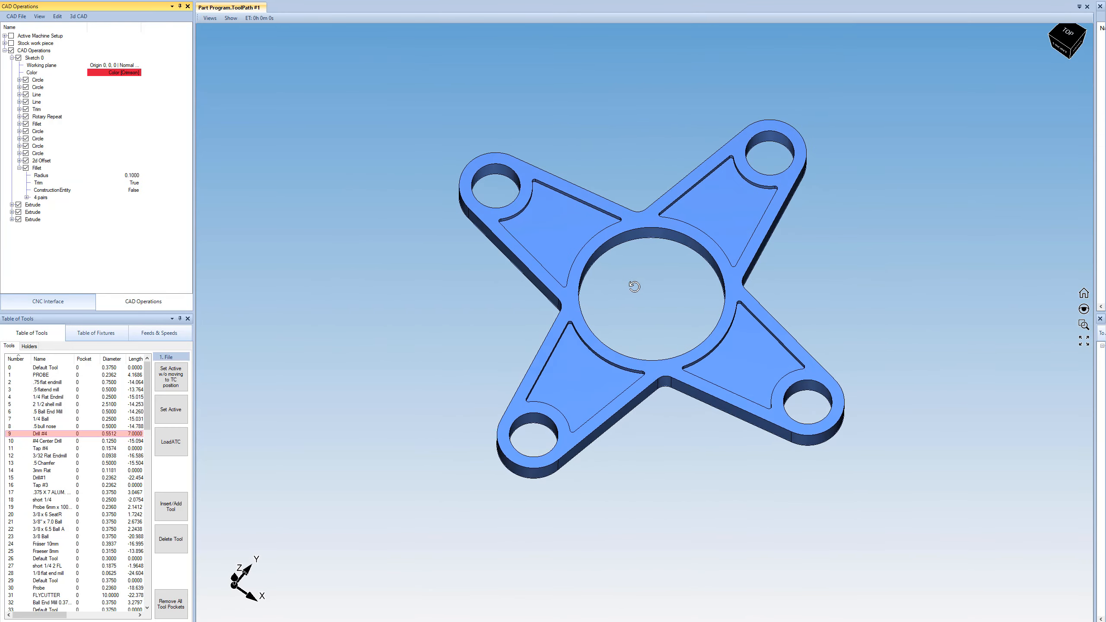
Set the pocket outline fillet's radius to 0.75 and leave the sketch so the solid updates.
{"action": "left_click_drag", "start_coordinate": [38, 235], "coordinate": [13, 202]}
{"action": "left_click", "coordinate": [62, 240]}
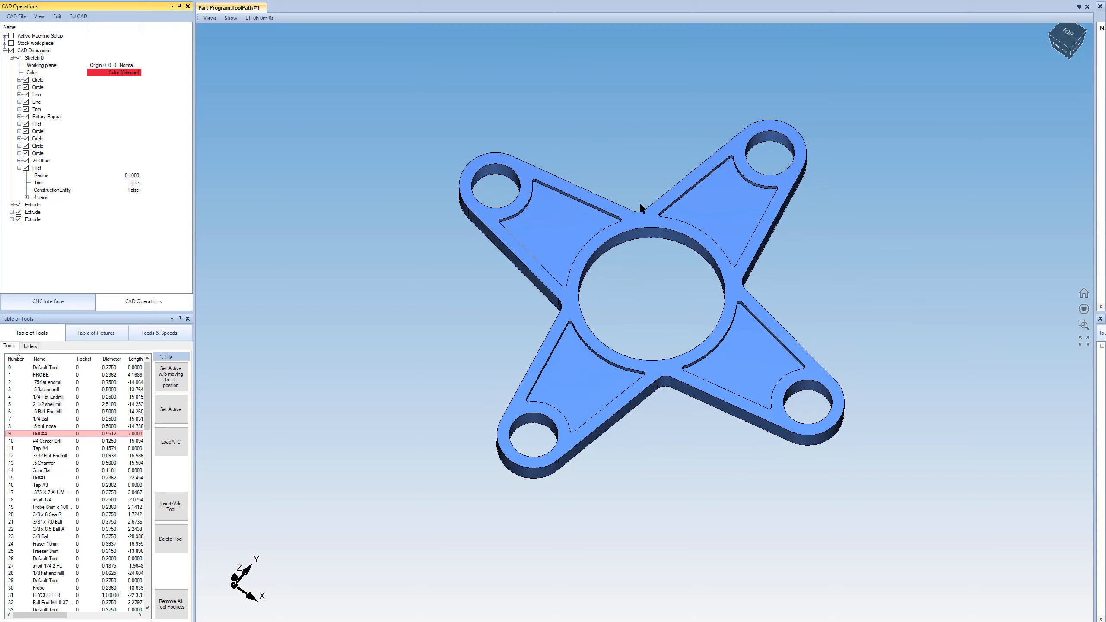
{"action": "left_click", "coordinate": [126, 174]}
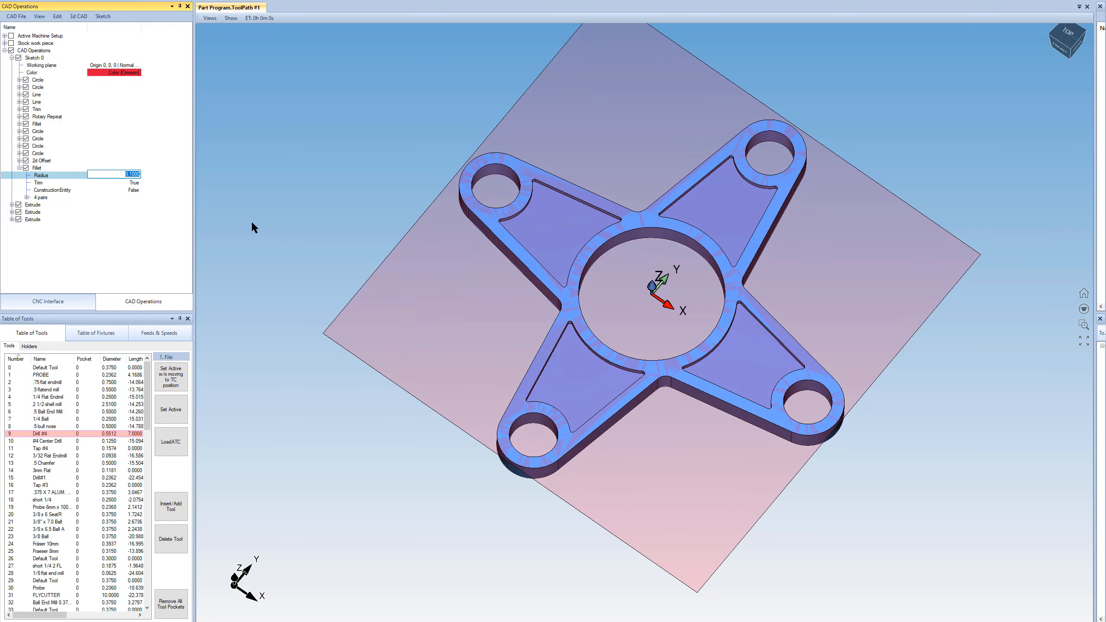
{"action": "type", "text": ".75"}
{"action": "key", "text": "Return"}
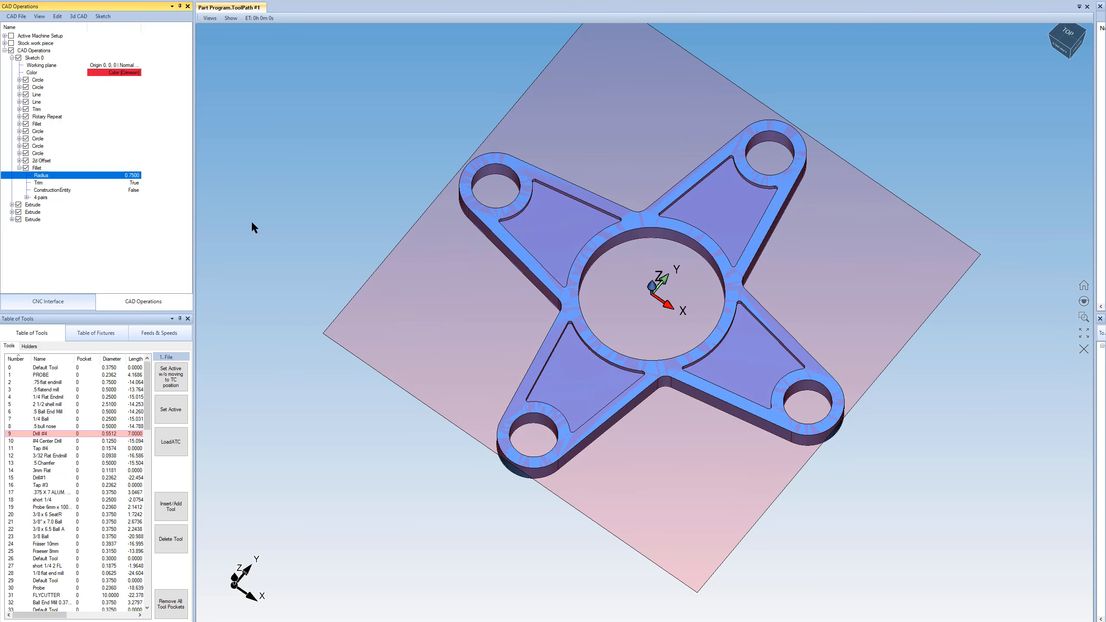
{"action": "left_click", "coordinate": [110, 271]}
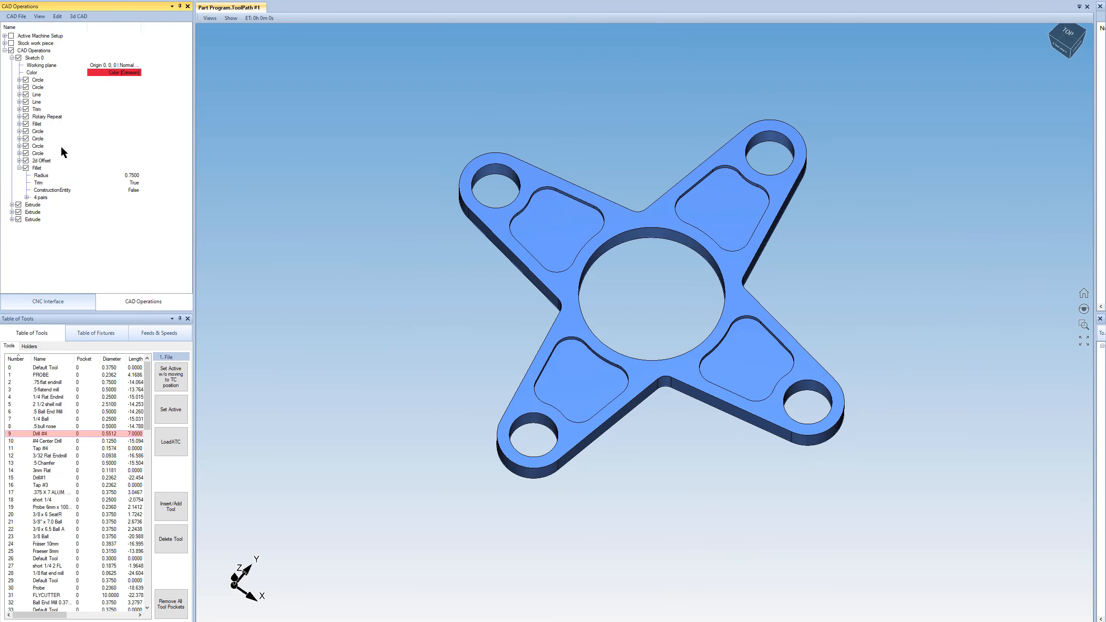
Set the radius of the central hole's circle, the first operation in Sketch 0, to 3.5 and leave the sketch so the solid updates.
{"action": "left_click", "coordinate": [19, 88]}
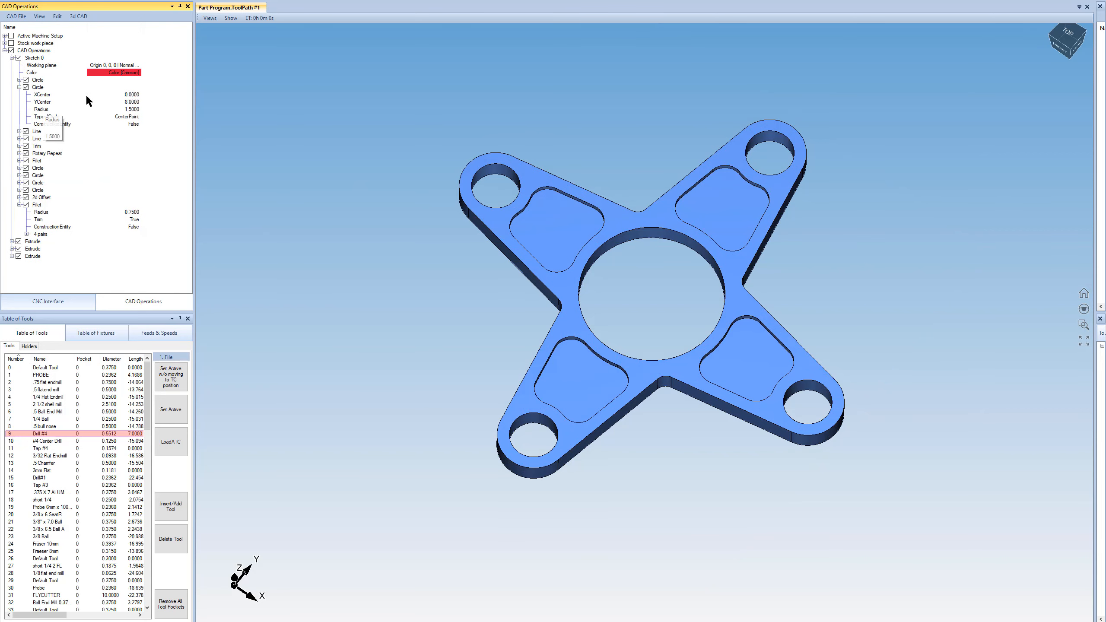
{"action": "left_click", "coordinate": [39, 88]}
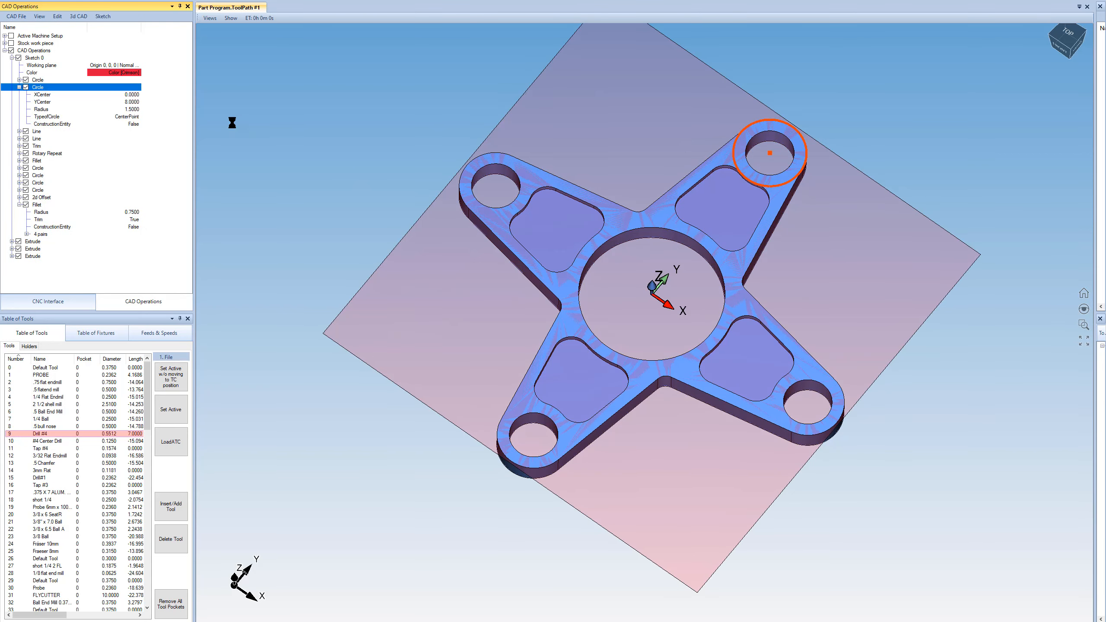
{"action": "left_click", "coordinate": [35, 80]}
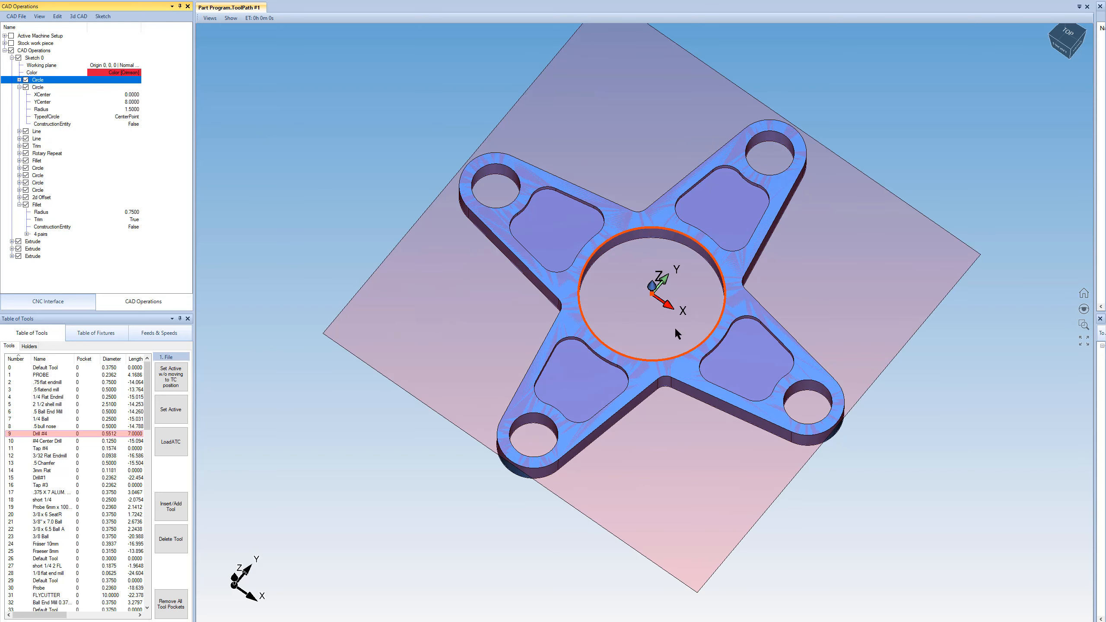
{"action": "left_click", "coordinate": [19, 88]}
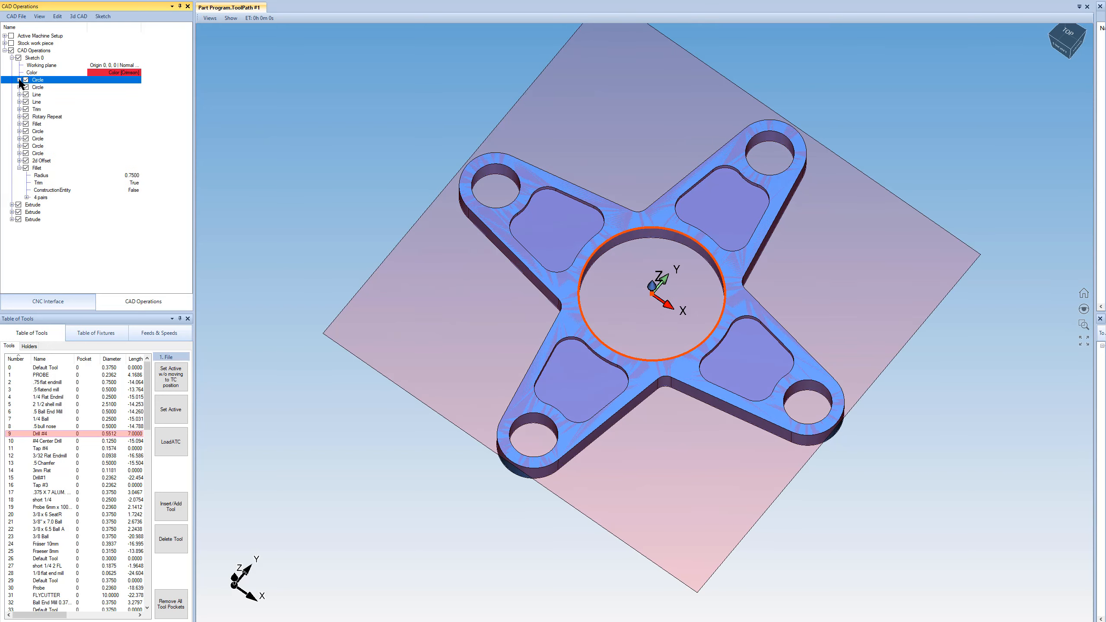
{"action": "left_click", "coordinate": [19, 80]}
{"action": "left_click", "coordinate": [134, 102]}
{"action": "type", "text": "3"}
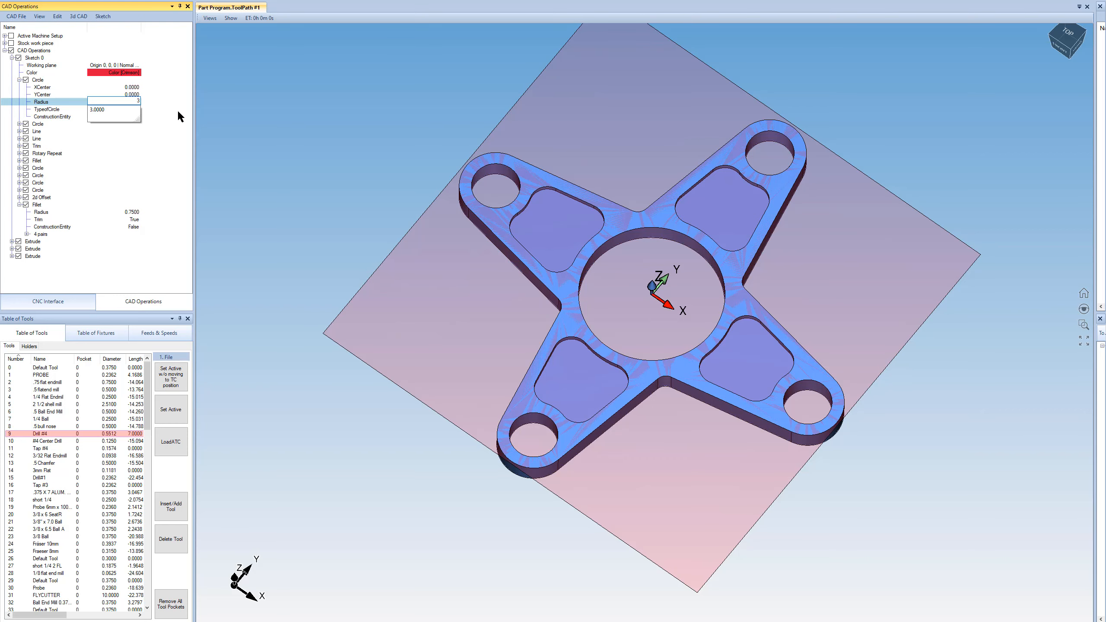
{"action": "type", "text": ".5"}
{"action": "key", "text": "Return"}
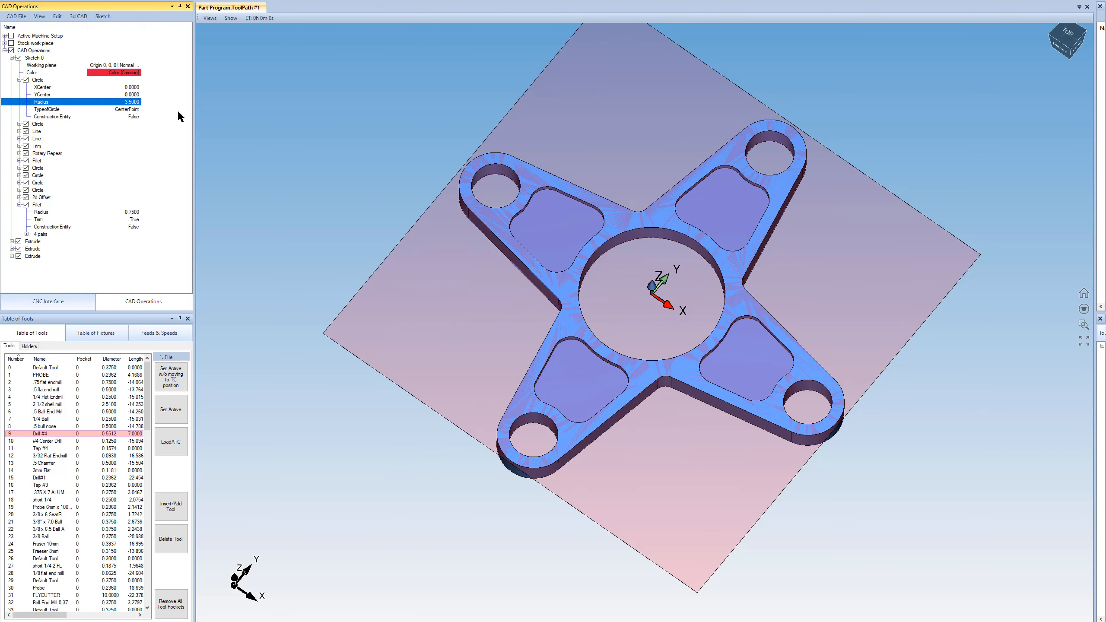
{"action": "scroll", "coordinate": [686, 294], "scroll_direction": "up", "scroll_amount": 3}
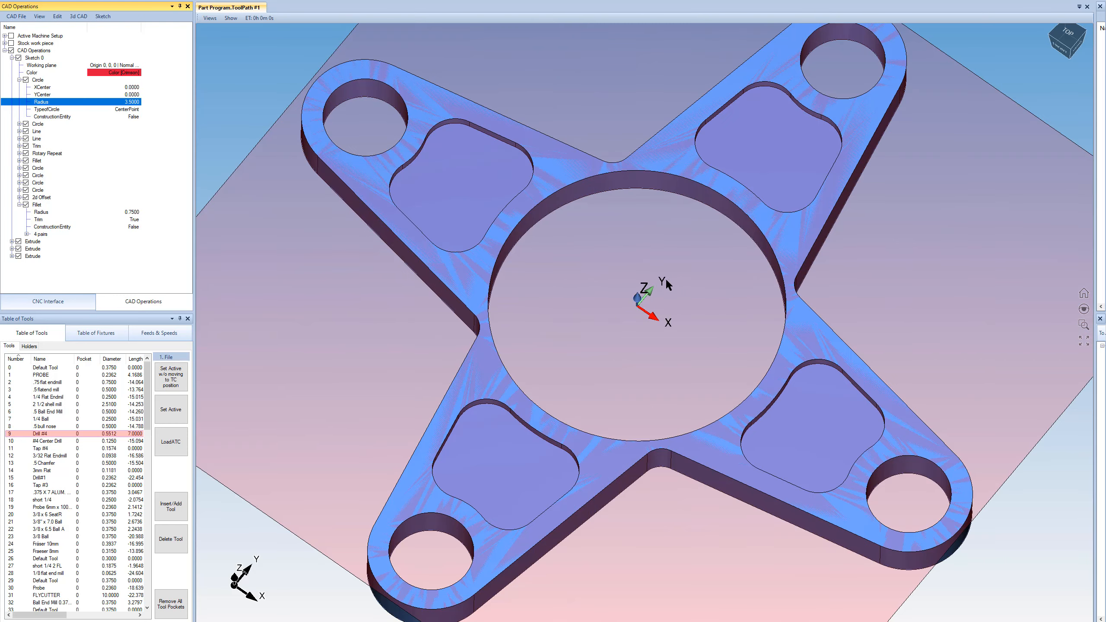
{"action": "left_click", "coordinate": [382, 239]}
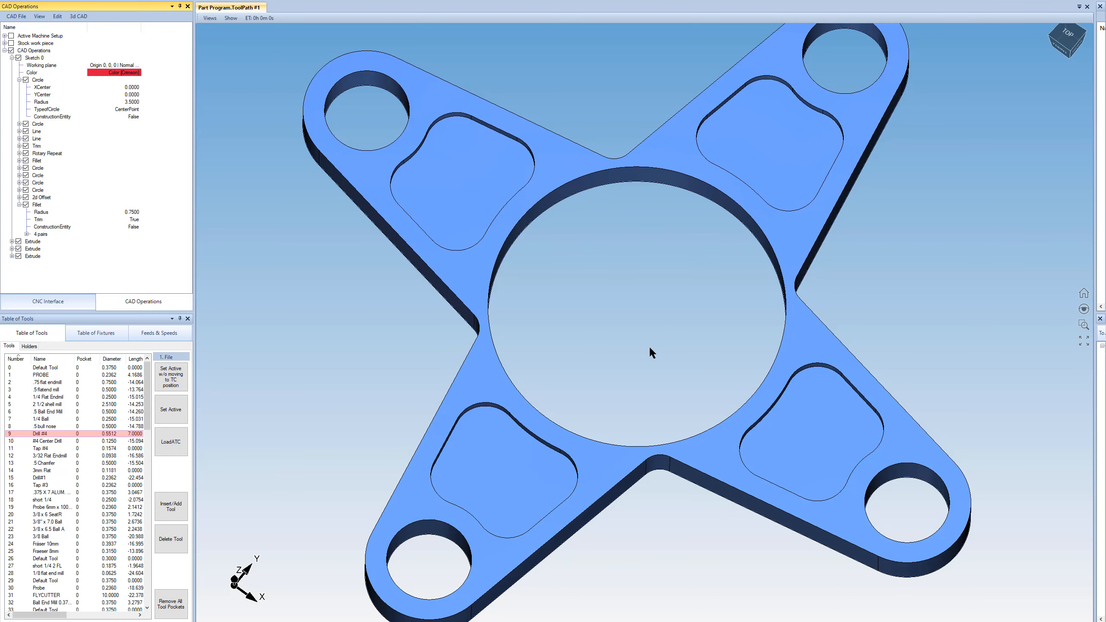
Set the central hole circle's radius in Sketch 0 to 2.8.
{"action": "middle_click_drag", "start_coordinate": [651, 353], "coordinate": [573, 291]}
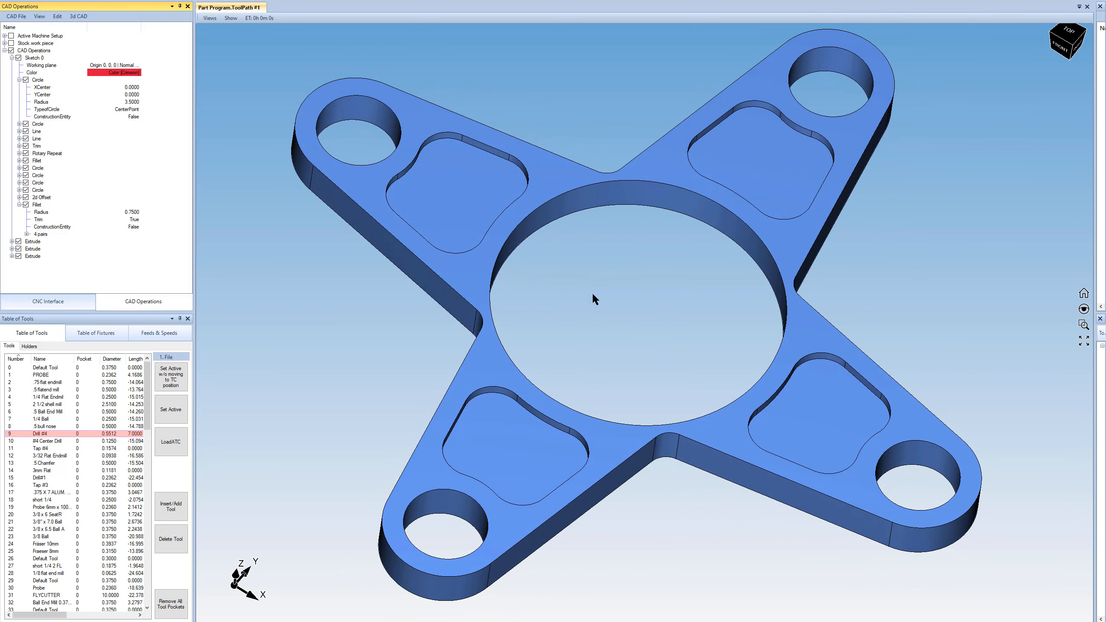
{"action": "scroll", "coordinate": [616, 299], "scroll_direction": "down", "scroll_amount": 3}
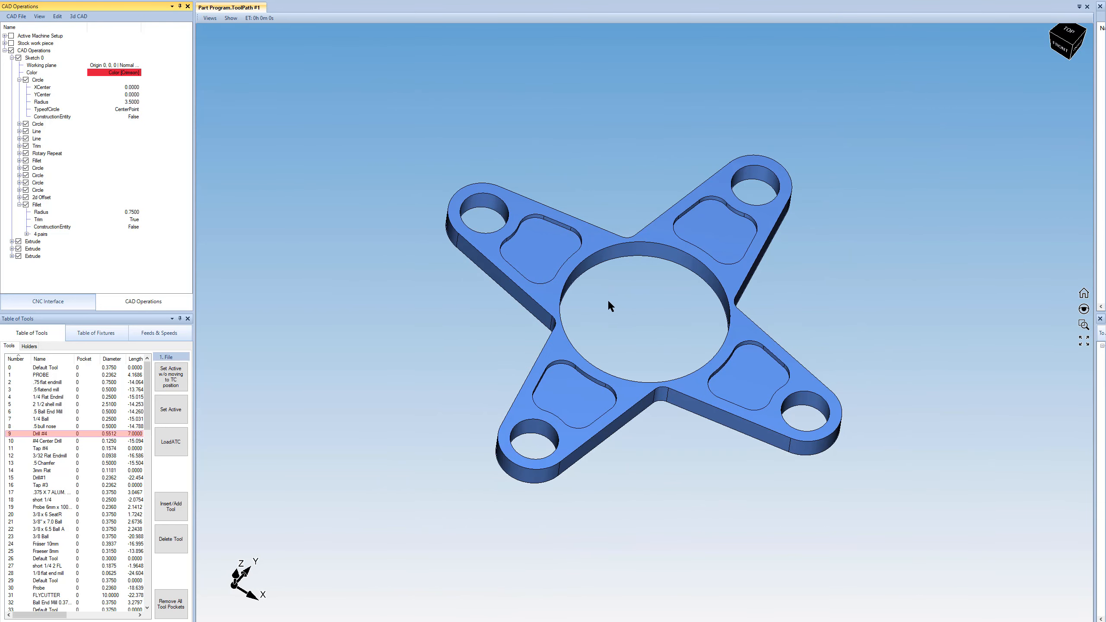
{"action": "middle_click_drag", "start_coordinate": [608, 300], "coordinate": [606, 327]}
{"action": "left_click", "coordinate": [135, 102]}
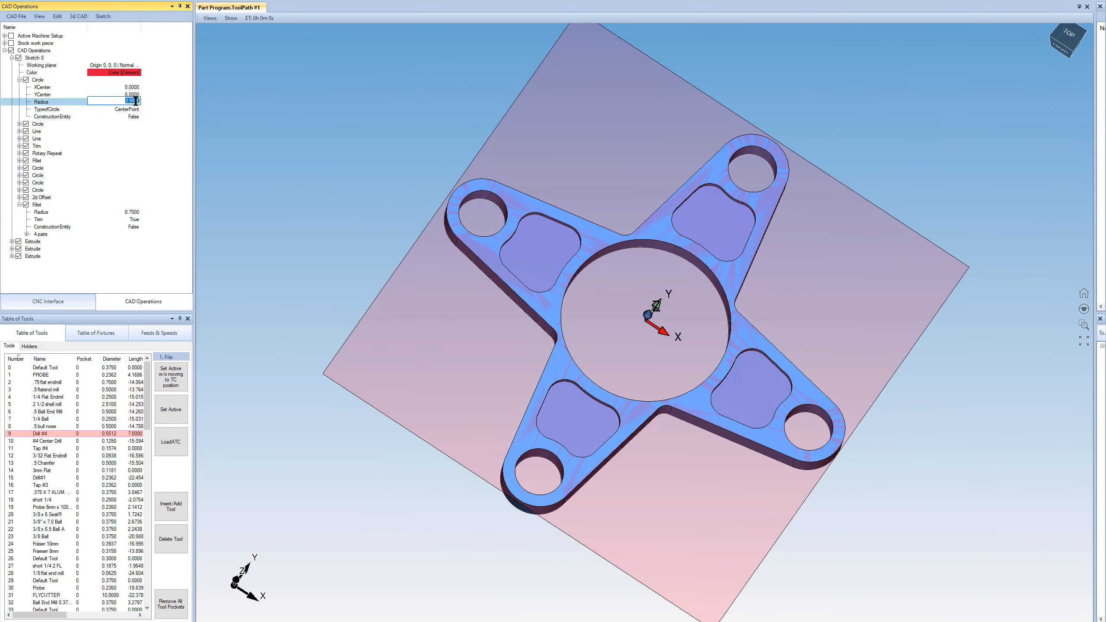
{"action": "type", "text": "2.8"}
{"action": "key", "text": "Return"}
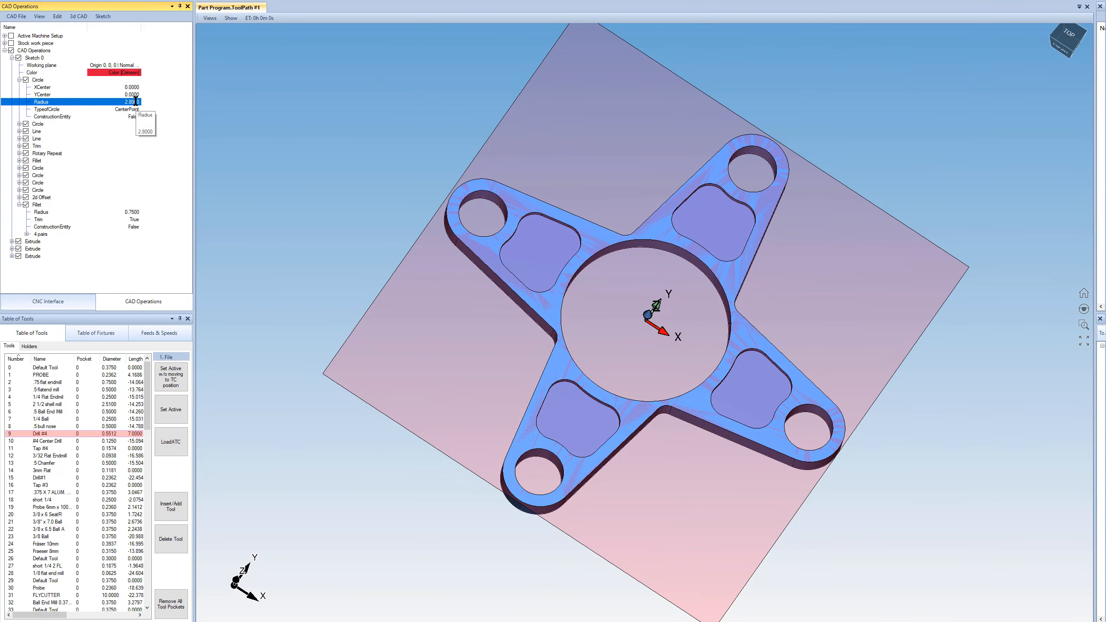